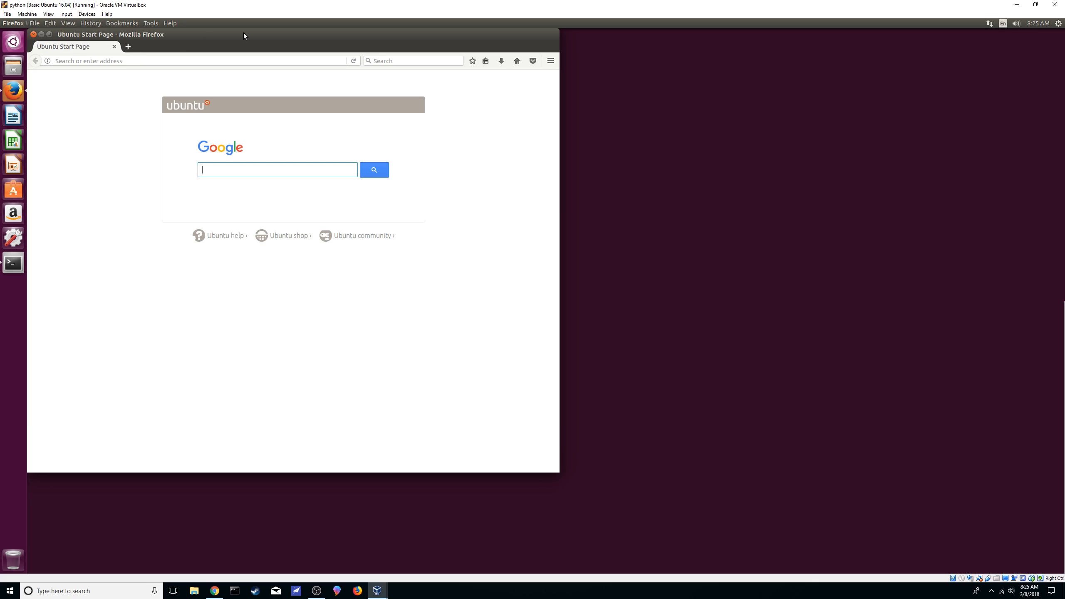
Search the web for pyenv and open the GitHub pyenv/pyenv result
{"action": "left_click", "coordinate": [111, 60]}
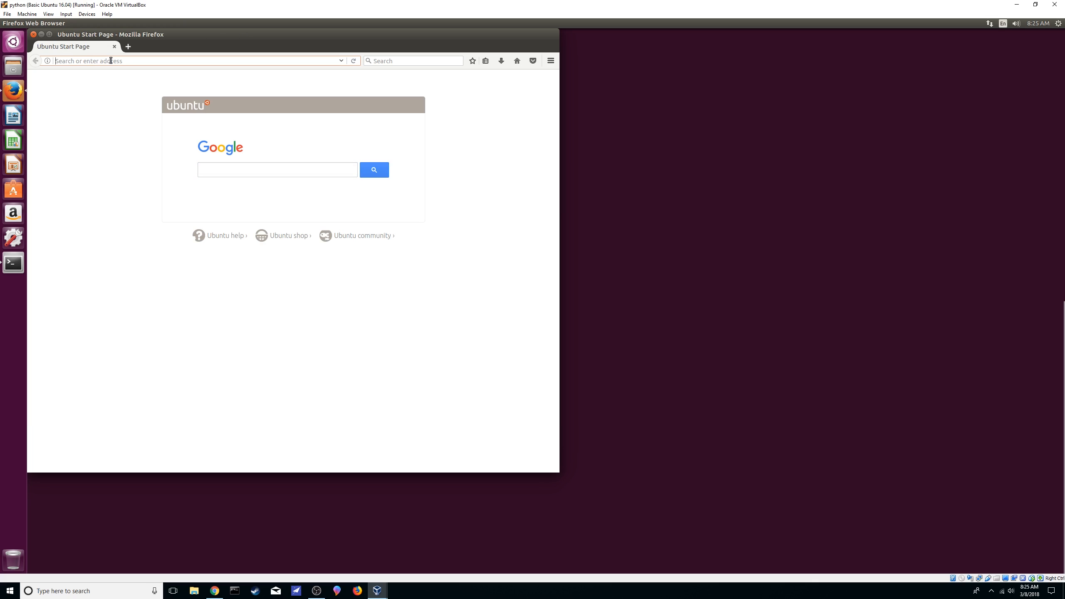
{"action": "type", "text": "pyenv"}
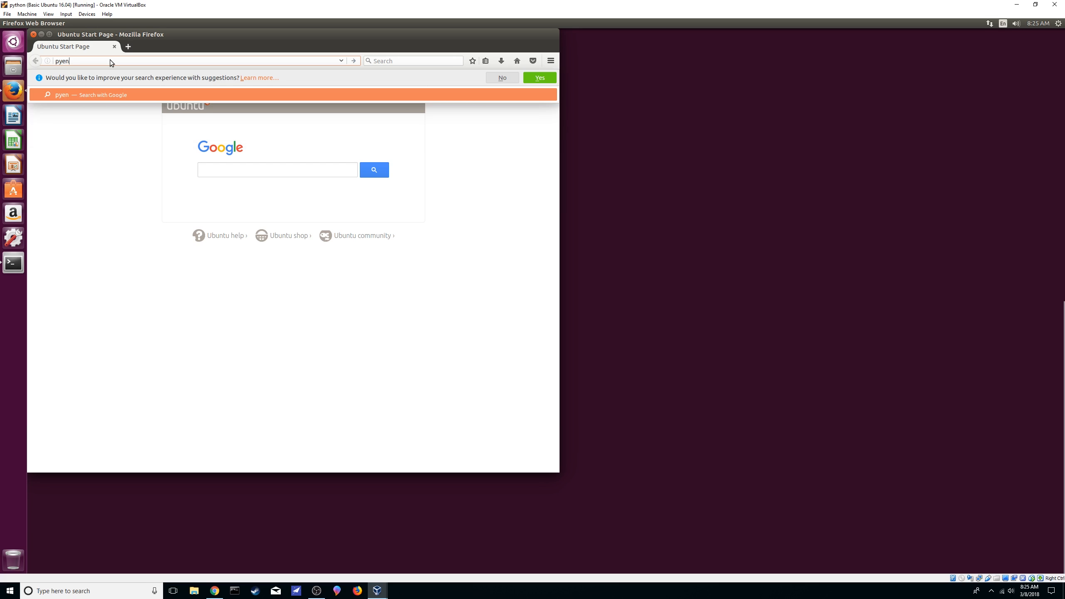
{"action": "key", "text": "Return"}
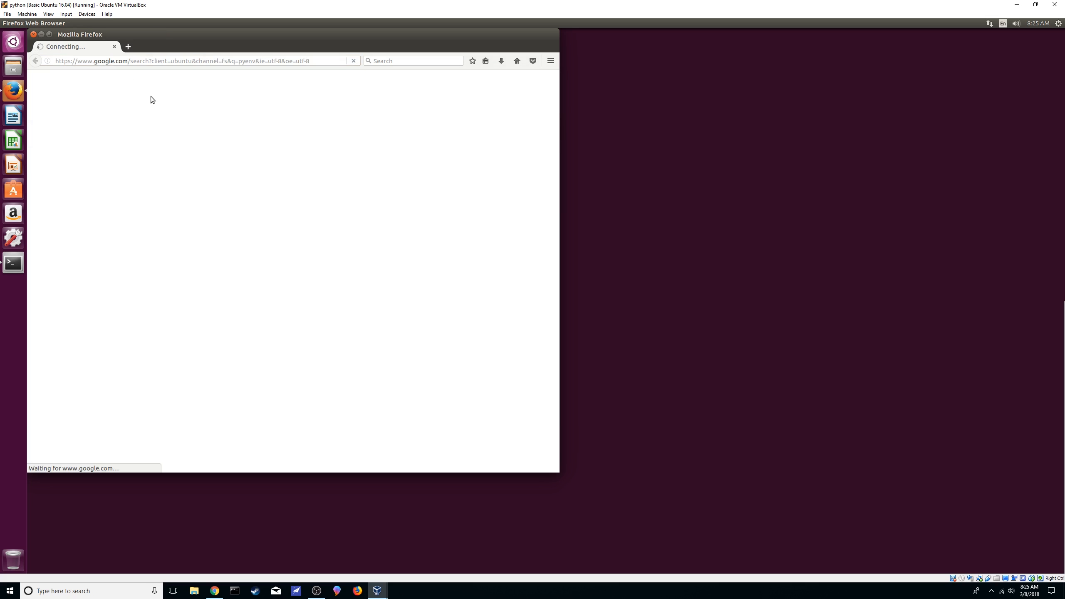
{"action": "left_click", "coordinate": [166, 146]}
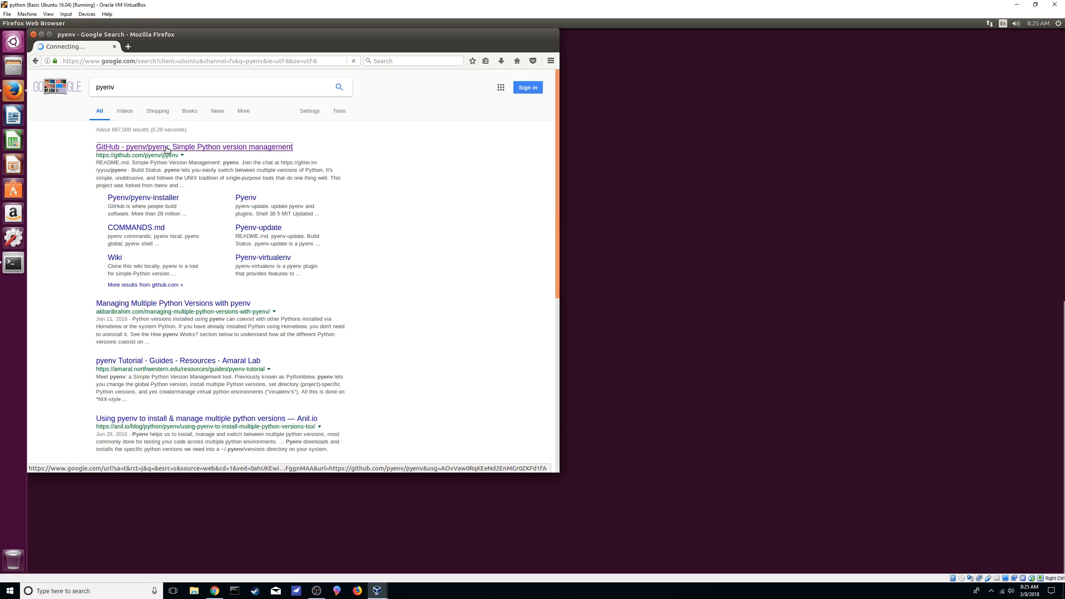
Enlarge the terminal text with Ctrl+Shift+Plus, then return to the pyenv README
{"action": "left_click", "coordinate": [703, 240]}
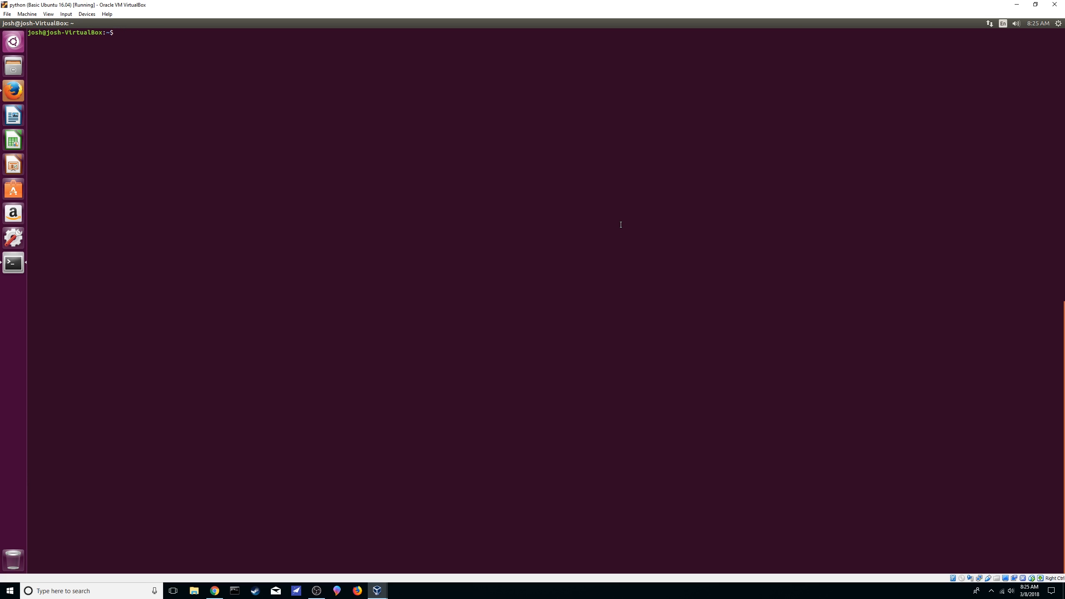
{"action": "key", "text": "ctrl+shift+plus"}
{"action": "key", "text": "ctrl+shift+plus"}
{"action": "key", "text": "ctrl+shift+plus"}
{"action": "key", "text": "ctrl+shift+plus"}
{"action": "key", "text": "ctrl+shift+plus"}
{"action": "key", "text": "ctrl+shift+plus"}
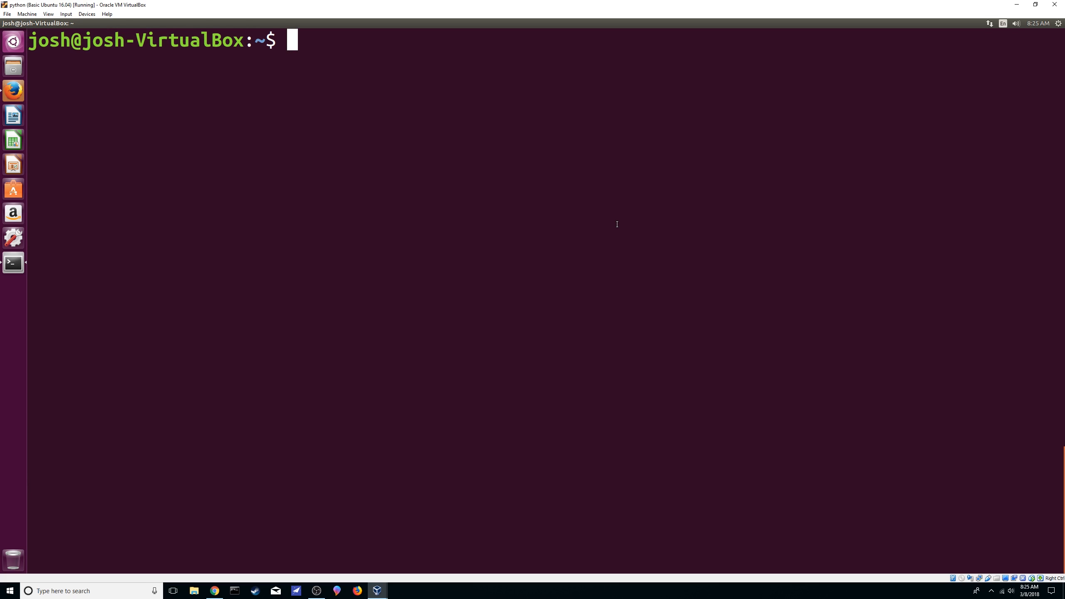
{"action": "left_click", "coordinate": [12, 89]}
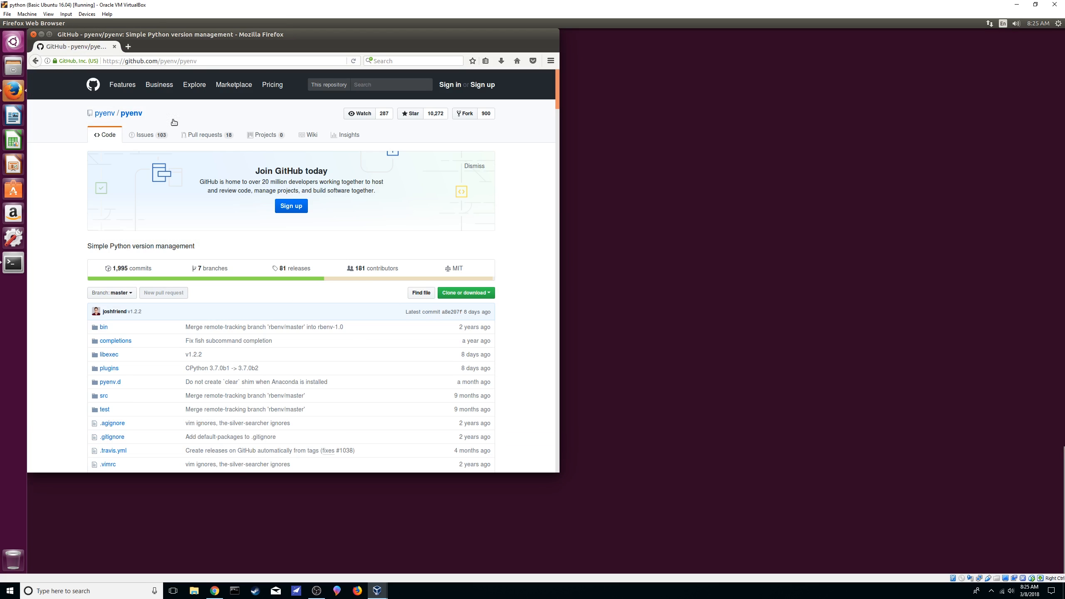
{"action": "scroll", "coordinate": [355, 313], "scroll_direction": "down", "scroll_amount": 3}
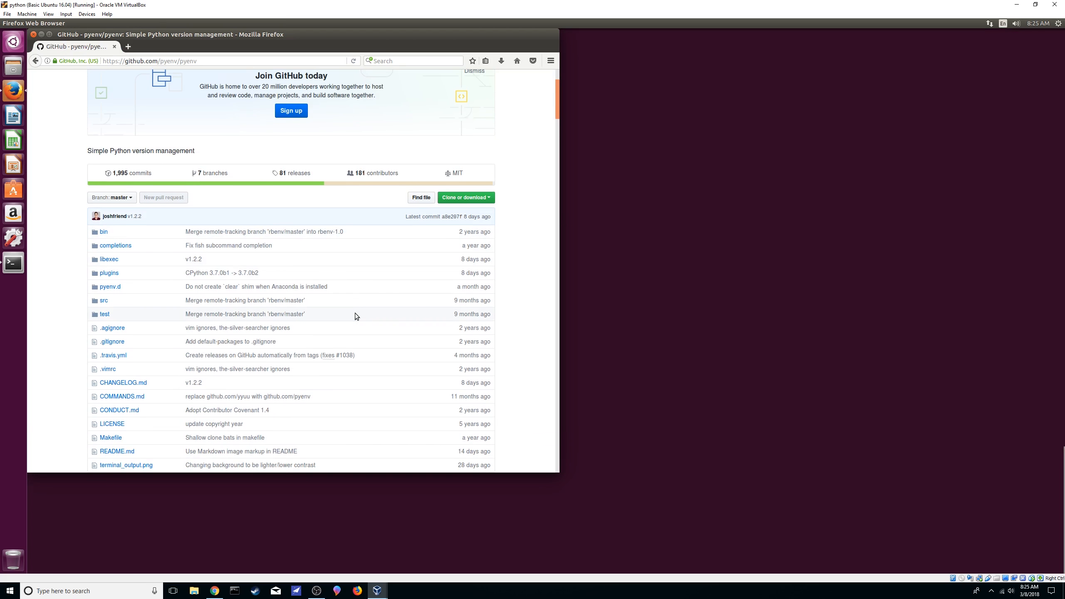
{"action": "scroll", "coordinate": [354, 314], "scroll_direction": "down", "scroll_amount": 3}
{"action": "scroll", "coordinate": [356, 312], "scroll_direction": "down", "scroll_amount": 2}
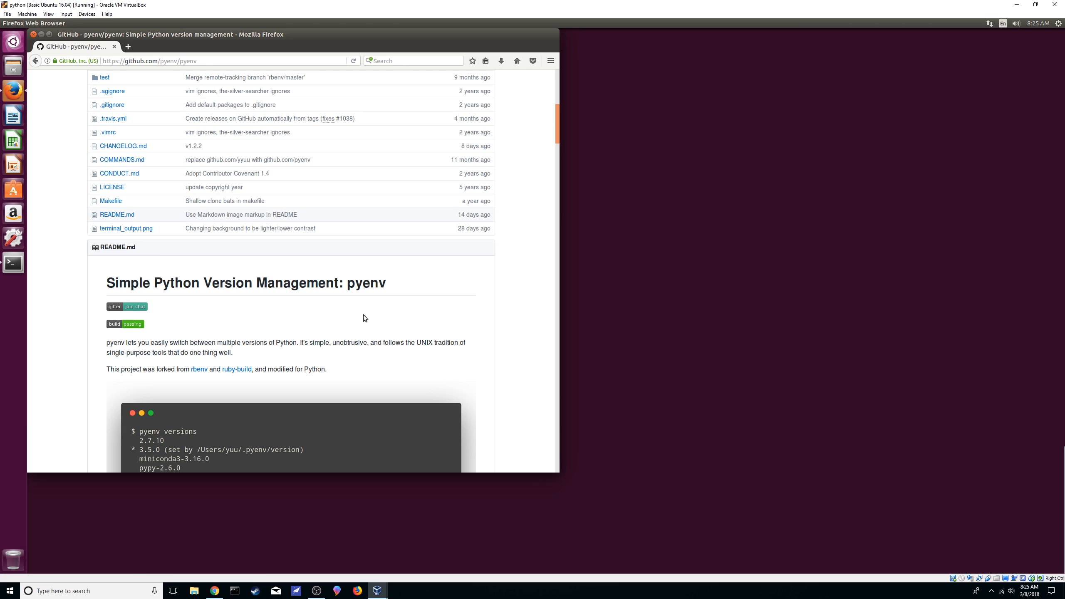
{"action": "scroll", "coordinate": [351, 331], "scroll_direction": "down", "scroll_amount": 2}
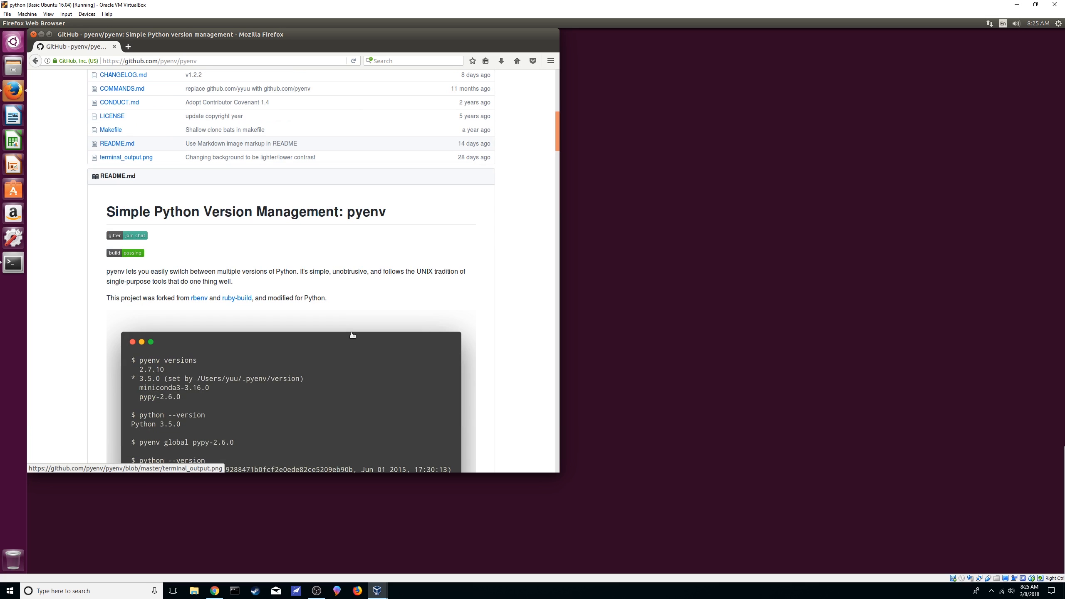
{"action": "scroll", "coordinate": [351, 332], "scroll_direction": "down", "scroll_amount": 1}
{"action": "scroll", "coordinate": [352, 336], "scroll_direction": "down", "scroll_amount": 2}
{"action": "scroll", "coordinate": [353, 336], "scroll_direction": "down", "scroll_amount": 3}
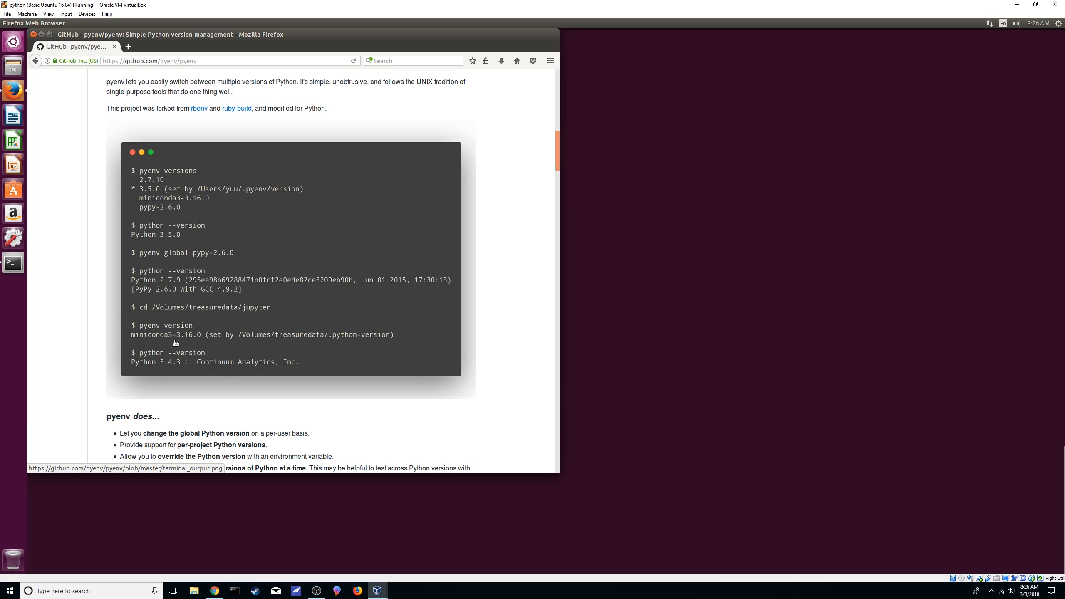
{"action": "scroll", "coordinate": [185, 386], "scroll_direction": "down", "scroll_amount": 2}
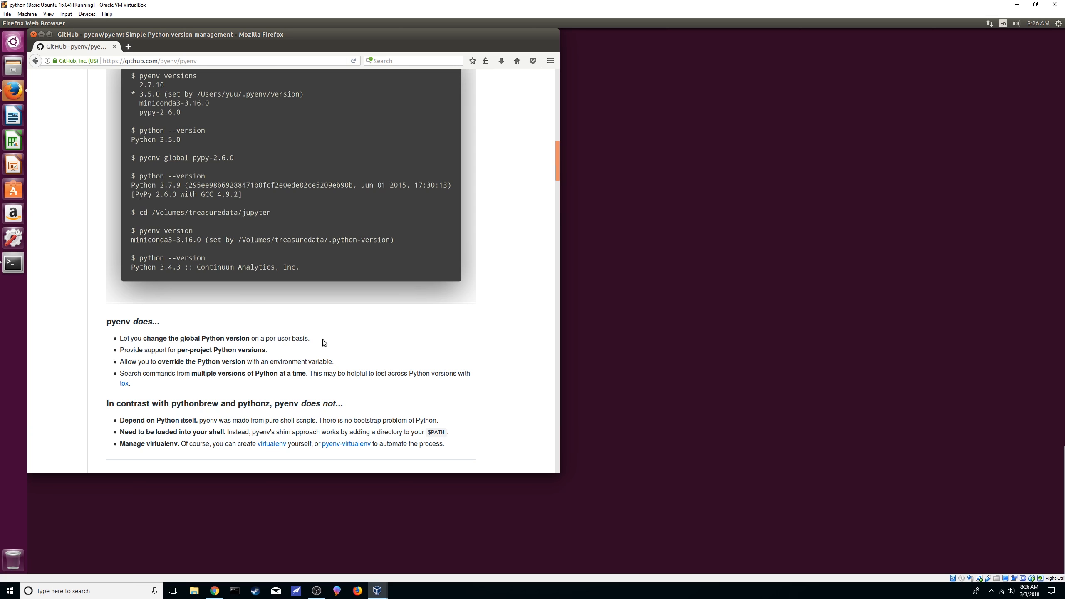
Run python --version in the terminal (Python 2.7.12), then return to the pyenv page
{"action": "left_click", "coordinate": [746, 288]}
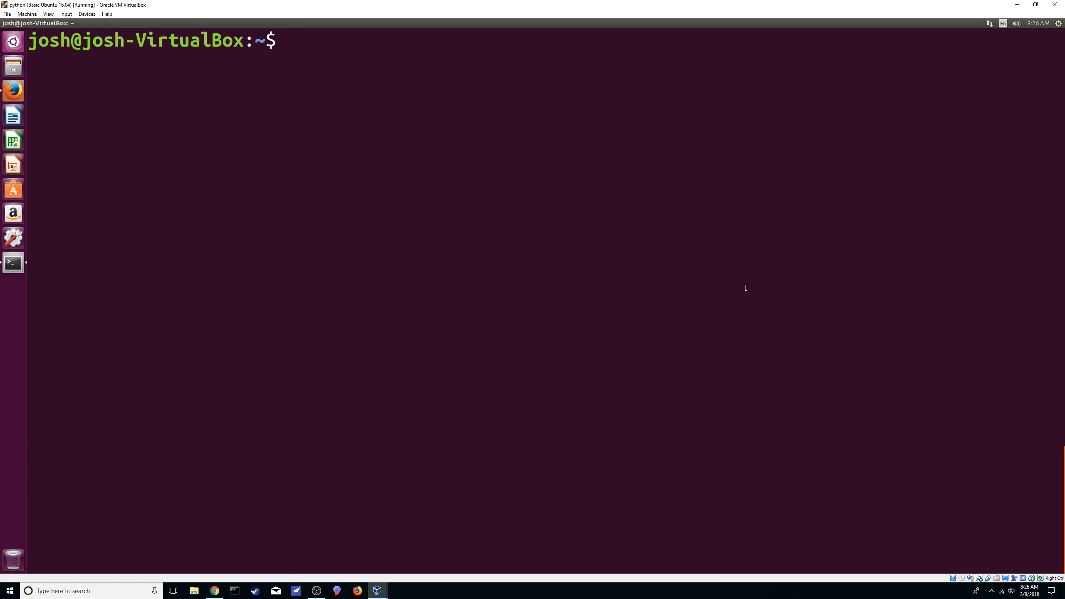
{"action": "type", "text": "python "}
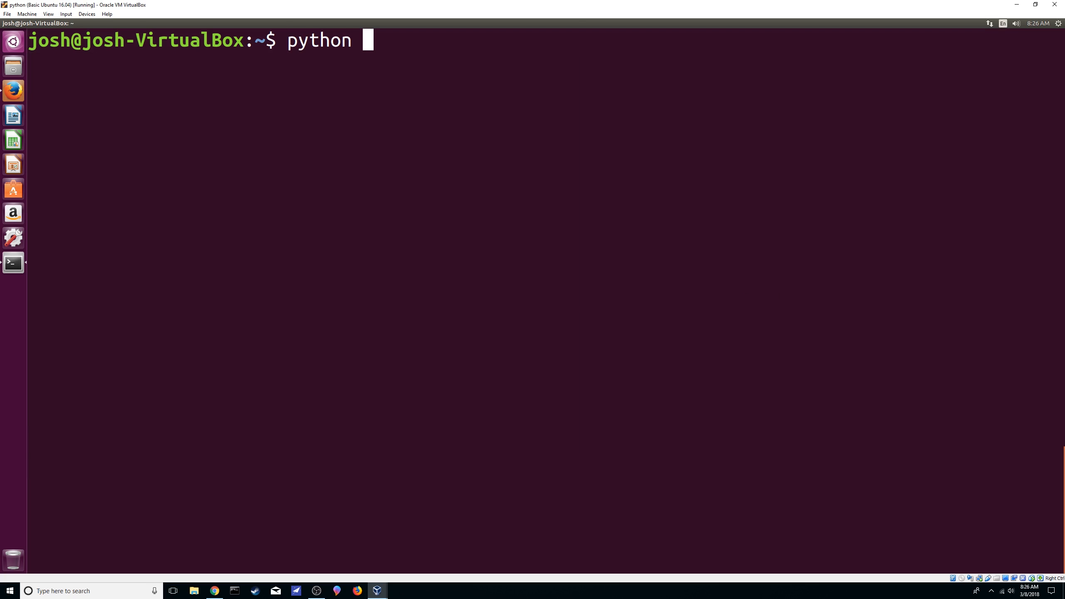
{"action": "type", "text": "--version"}
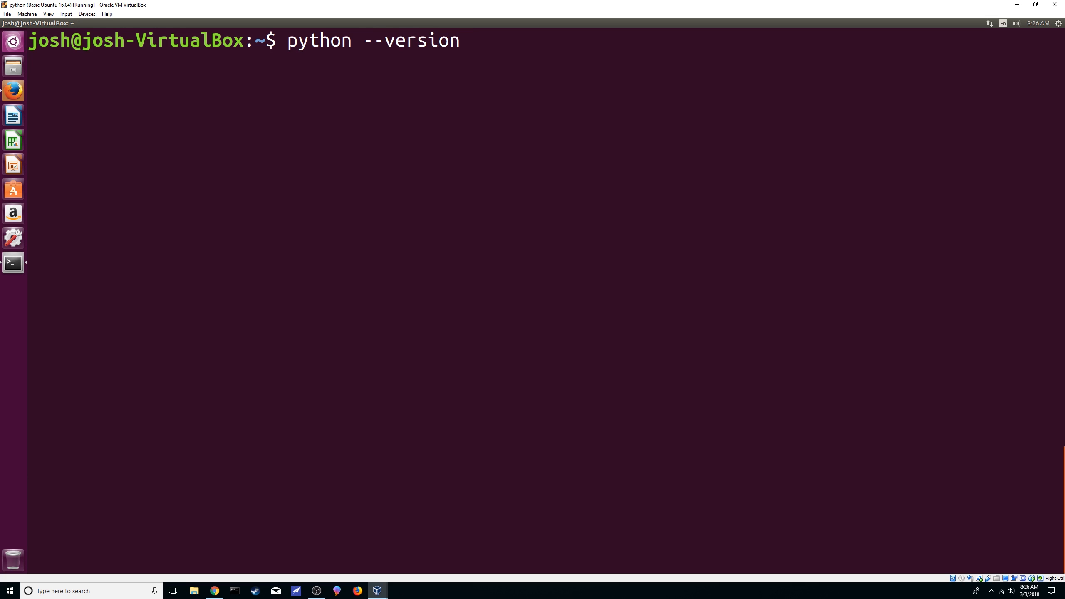
{"action": "key", "text": "Return"}
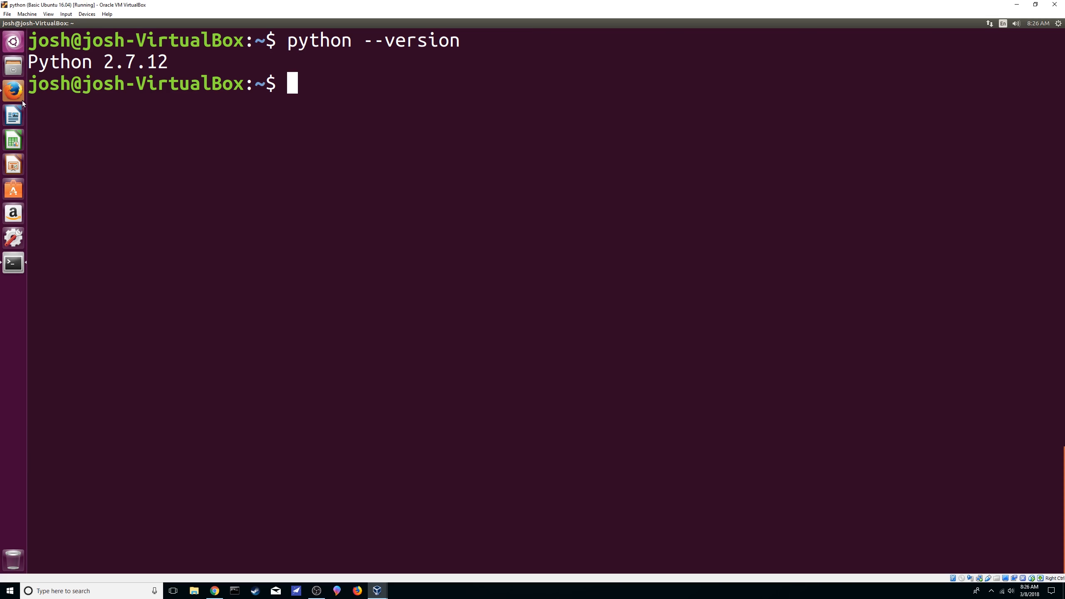
{"action": "left_click", "coordinate": [12, 91]}
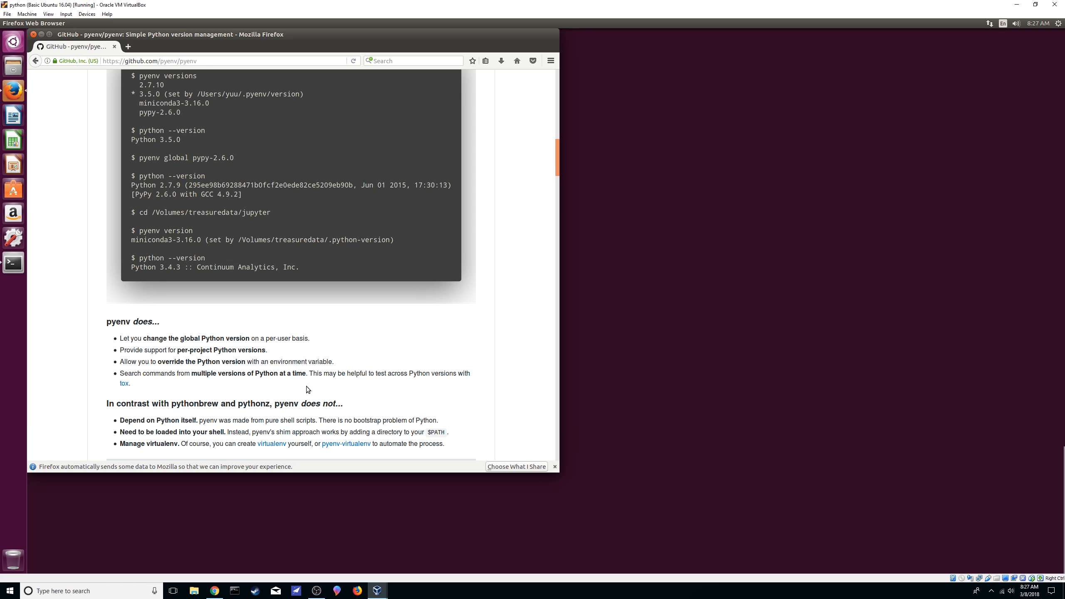
{"action": "scroll", "coordinate": [306, 388], "scroll_direction": "down", "scroll_amount": 2}
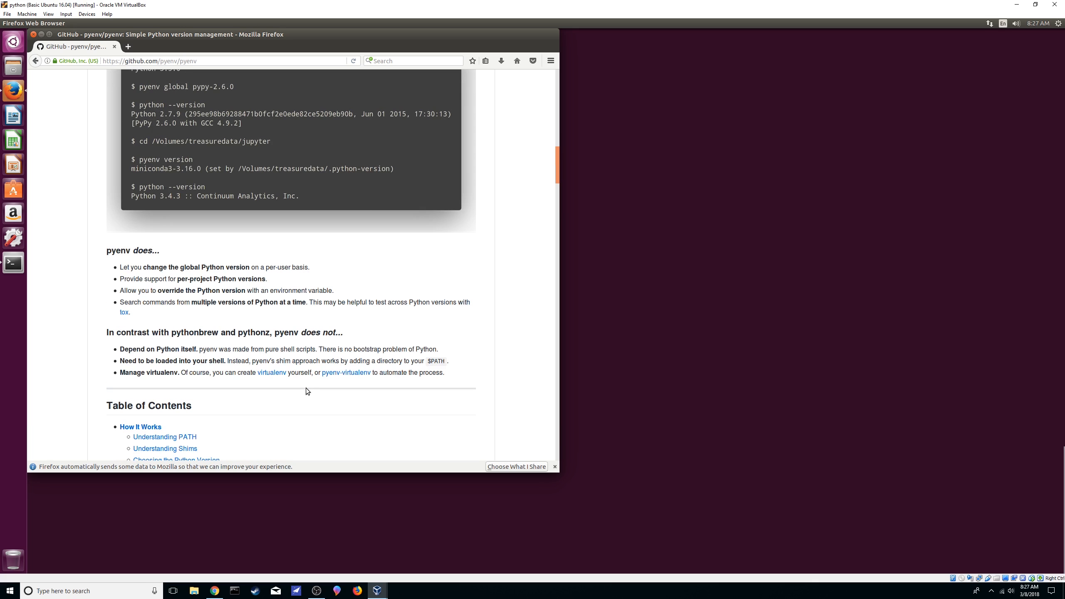
{"action": "scroll", "coordinate": [306, 389], "scroll_direction": "down", "scroll_amount": 2}
{"action": "scroll", "coordinate": [307, 388], "scroll_direction": "down", "scroll_amount": 2}
{"action": "scroll", "coordinate": [306, 388], "scroll_direction": "down", "scroll_amount": 2}
{"action": "scroll", "coordinate": [306, 389], "scroll_direction": "down", "scroll_amount": 2}
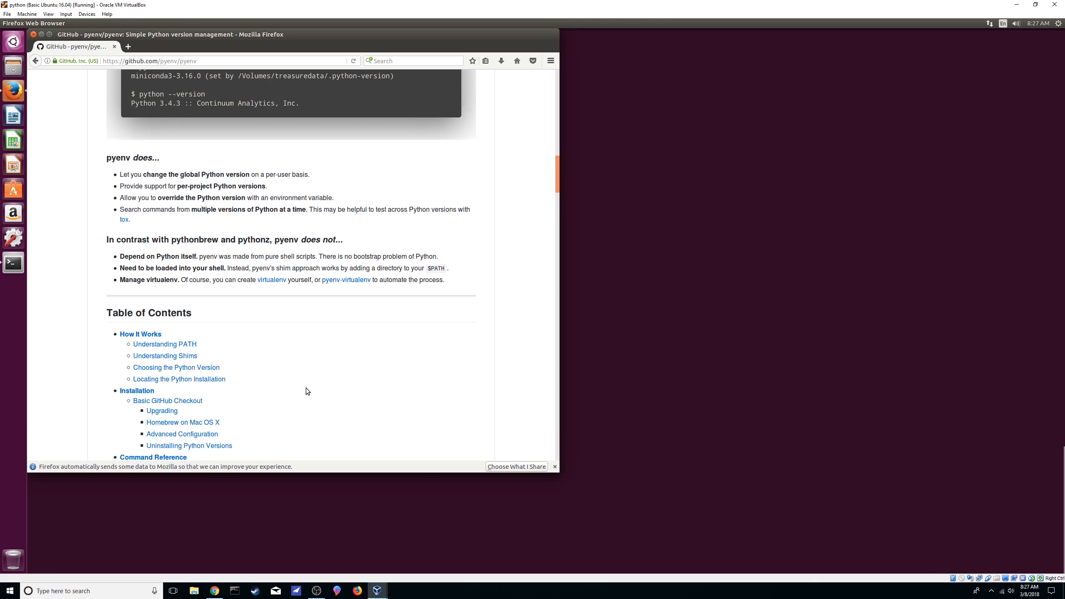
{"action": "scroll", "coordinate": [306, 388], "scroll_direction": "down", "scroll_amount": 1}
{"action": "scroll", "coordinate": [307, 388], "scroll_direction": "down", "scroll_amount": 2}
{"action": "scroll", "coordinate": [307, 388], "scroll_direction": "down", "scroll_amount": 2}
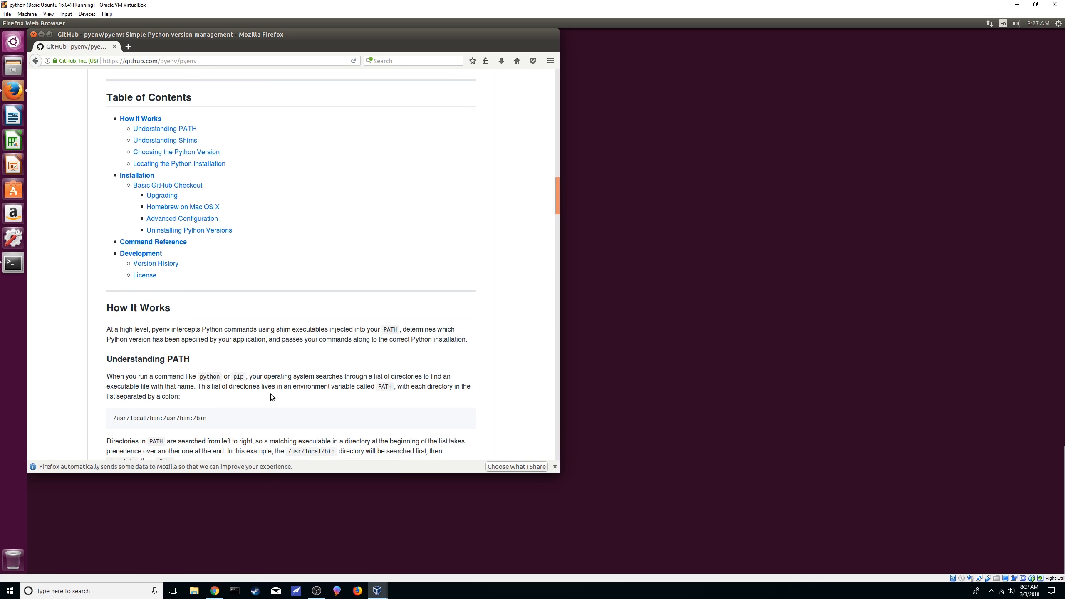
{"action": "scroll", "coordinate": [271, 394], "scroll_direction": "down", "scroll_amount": 2}
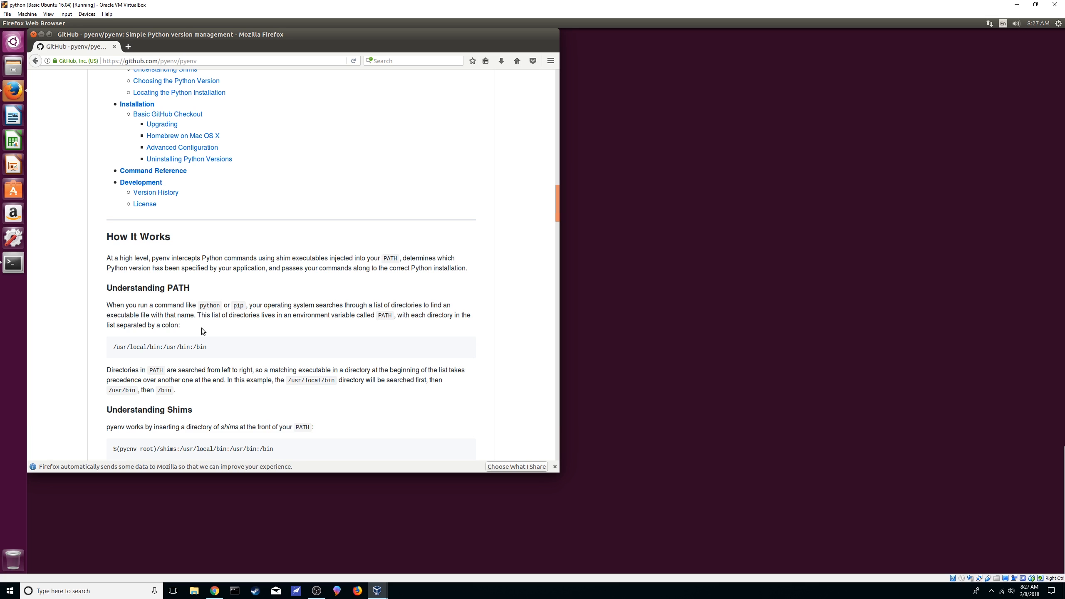
Highlight the README passages on command interception and shim executables while reading
{"action": "left_click_drag", "start_coordinate": [201, 258], "coordinate": [243, 267]}
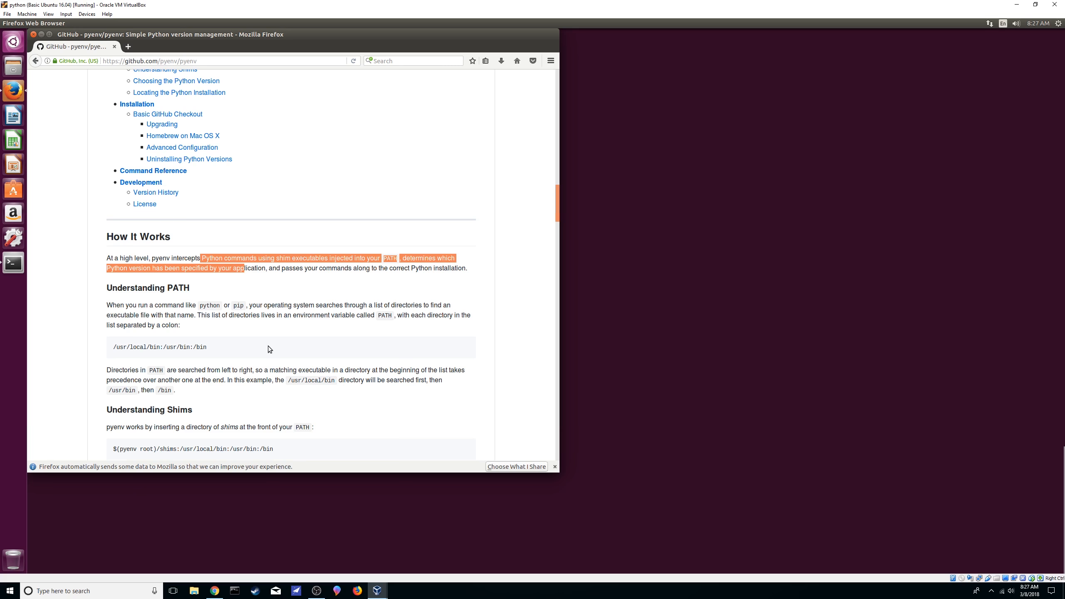
{"action": "scroll", "coordinate": [268, 346], "scroll_direction": "down", "scroll_amount": 3}
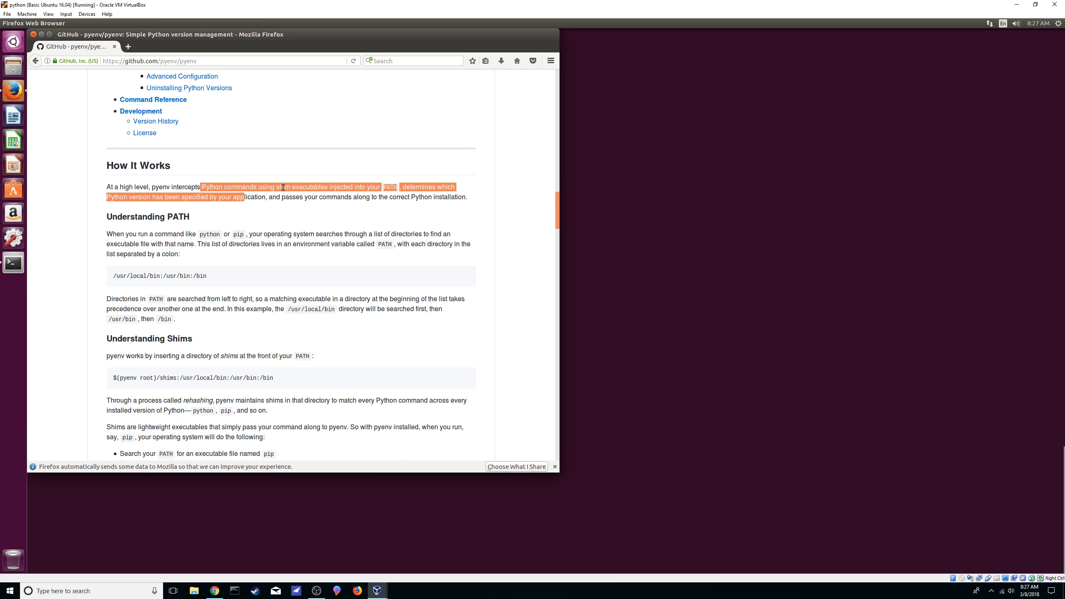
{"action": "left_click", "coordinate": [278, 186]}
{"action": "left_click_drag", "start_coordinate": [278, 187], "coordinate": [328, 190]}
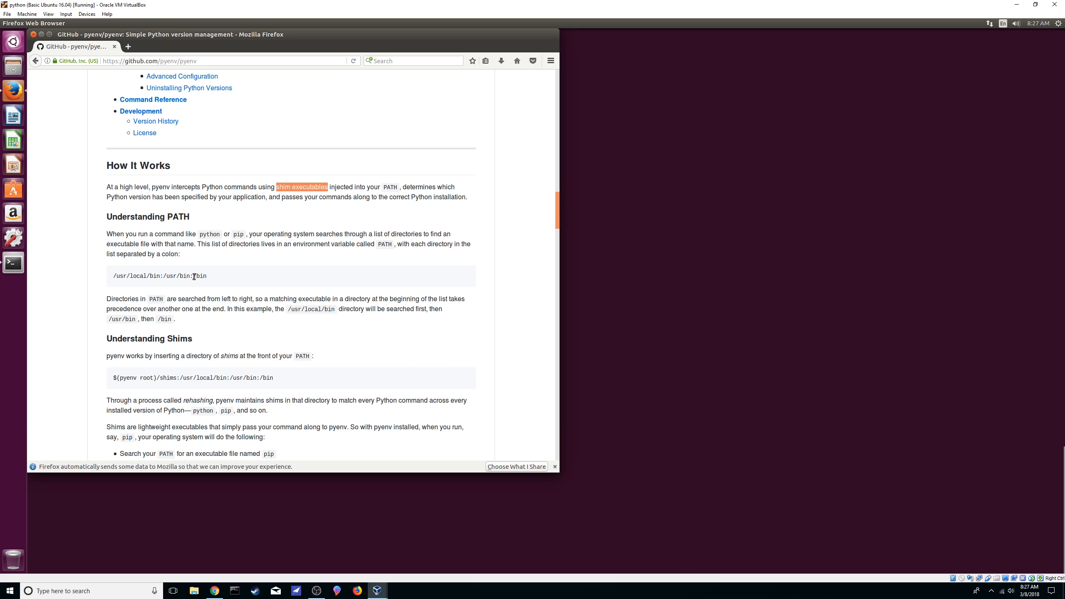
{"action": "scroll", "coordinate": [194, 276], "scroll_direction": "down", "scroll_amount": 3}
{"action": "scroll", "coordinate": [194, 276], "scroll_direction": "down", "scroll_amount": 2}
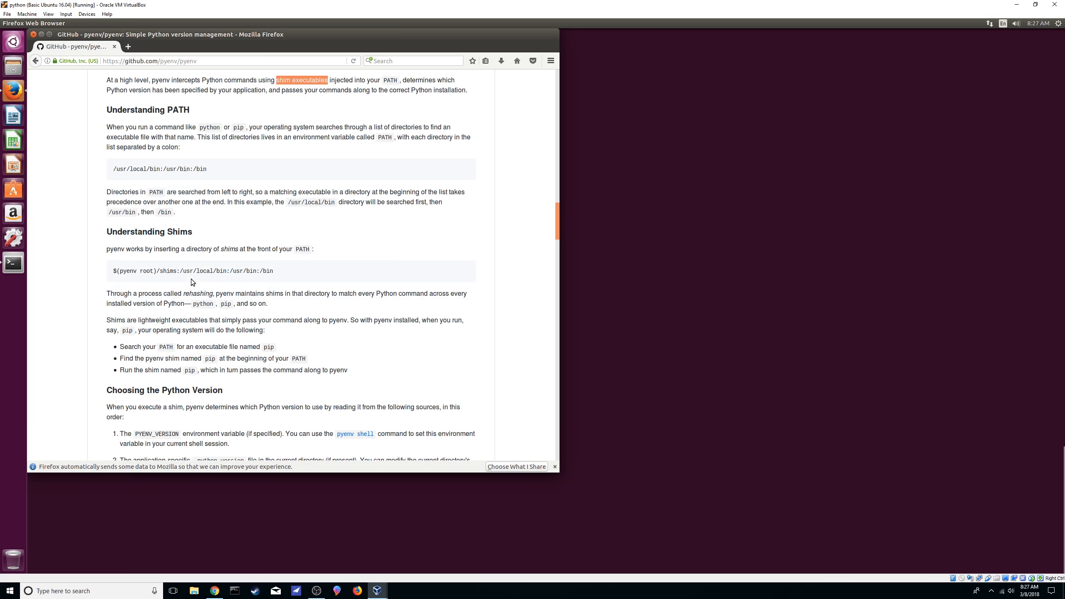
{"action": "scroll", "coordinate": [191, 282], "scroll_direction": "down", "scroll_amount": 1}
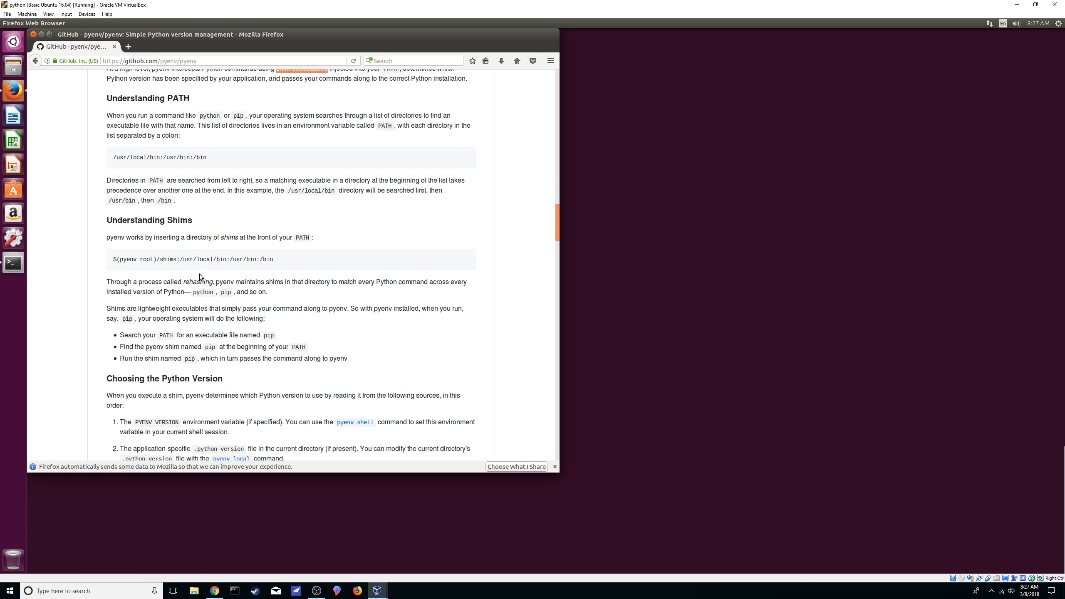
{"action": "scroll", "coordinate": [224, 271], "scroll_direction": "down", "scroll_amount": 2}
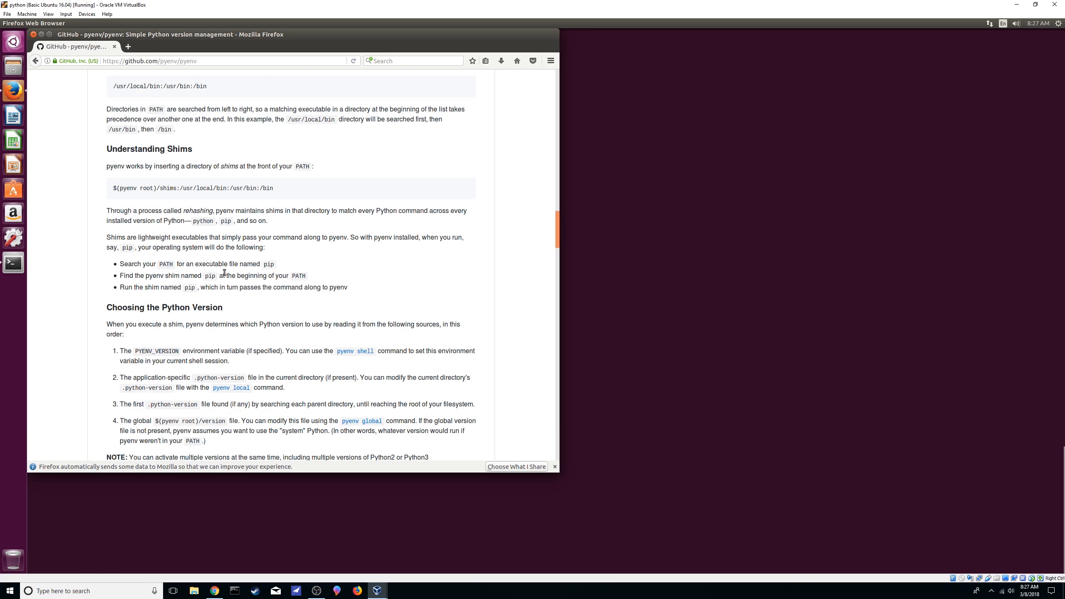
{"action": "scroll", "coordinate": [219, 276], "scroll_direction": "down", "scroll_amount": 2}
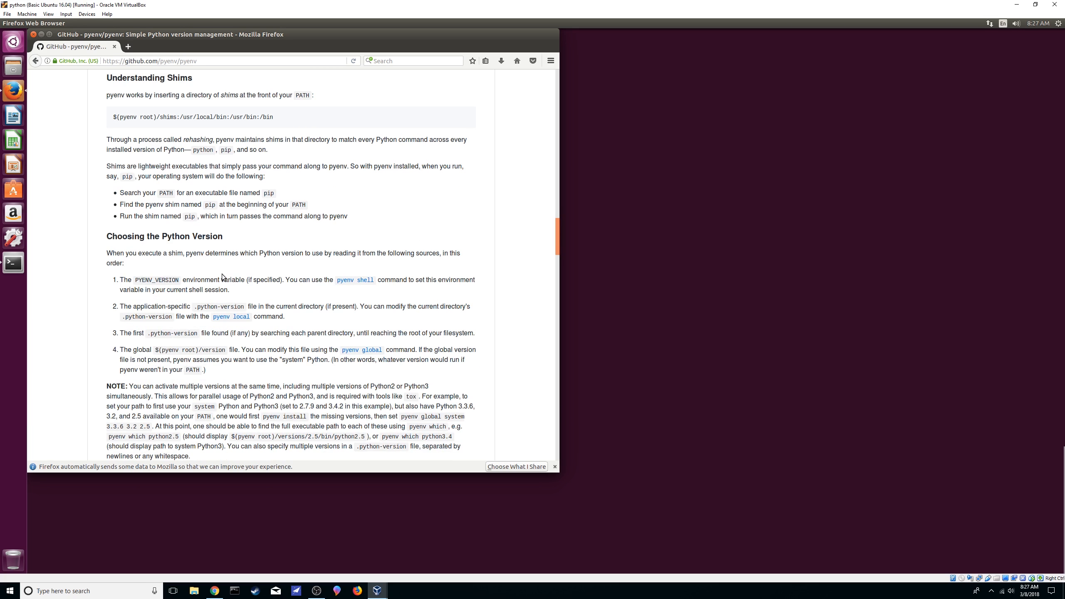
{"action": "scroll", "coordinate": [225, 277], "scroll_direction": "down", "scroll_amount": 3}
{"action": "scroll", "coordinate": [225, 276], "scroll_direction": "down", "scroll_amount": 1}
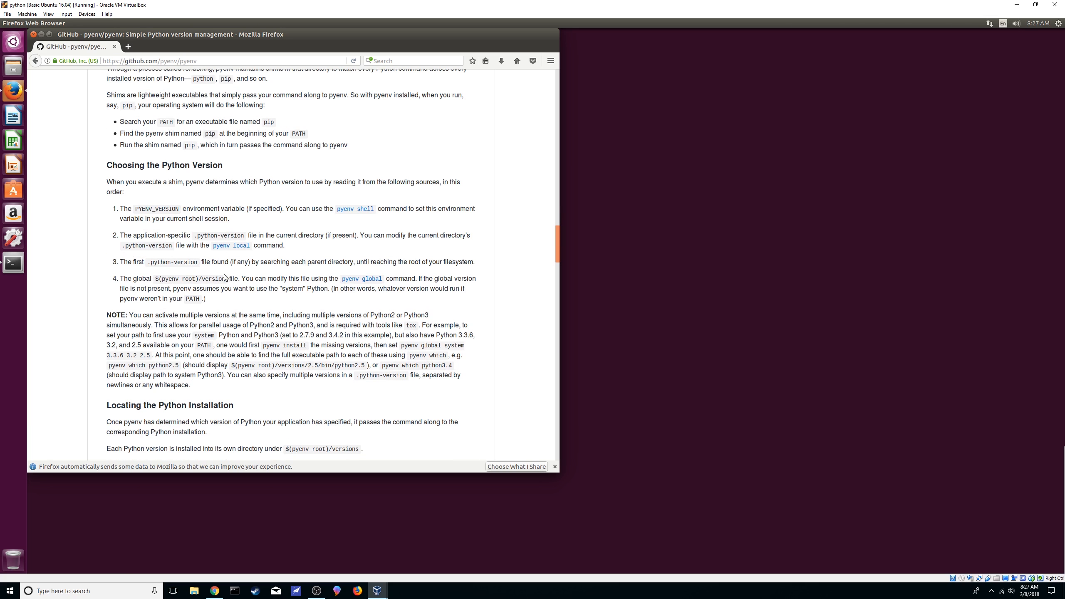
{"action": "scroll", "coordinate": [273, 364], "scroll_direction": "down", "scroll_amount": 2}
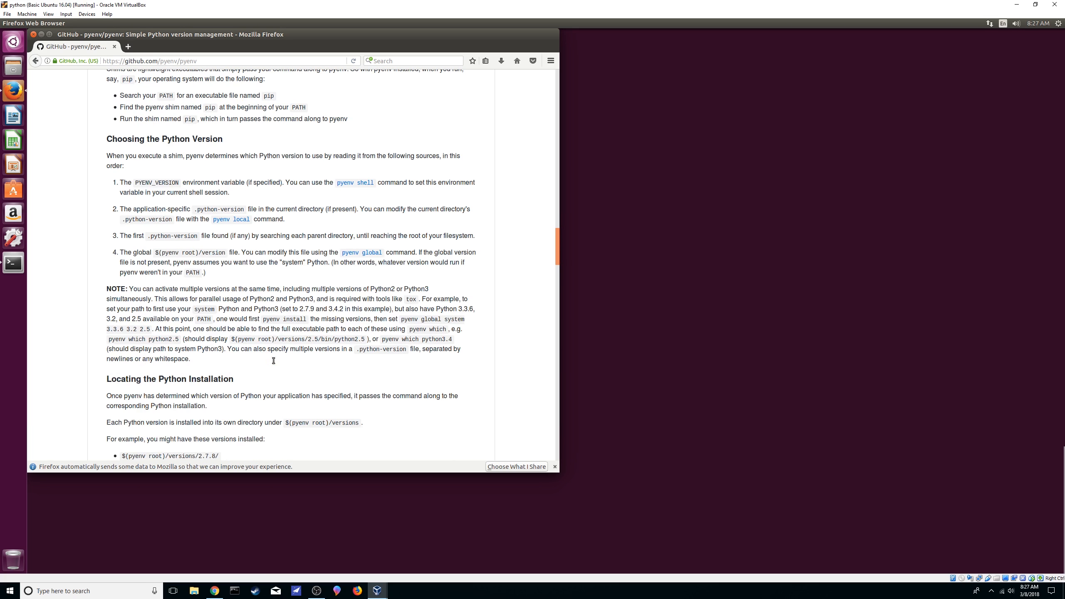
{"action": "scroll", "coordinate": [273, 365], "scroll_direction": "down", "scroll_amount": 2}
{"action": "scroll", "coordinate": [272, 362], "scroll_direction": "down", "scroll_amount": 2}
{"action": "scroll", "coordinate": [272, 362], "scroll_direction": "down", "scroll_amount": 2}
{"action": "scroll", "coordinate": [271, 365], "scroll_direction": "down", "scroll_amount": 2}
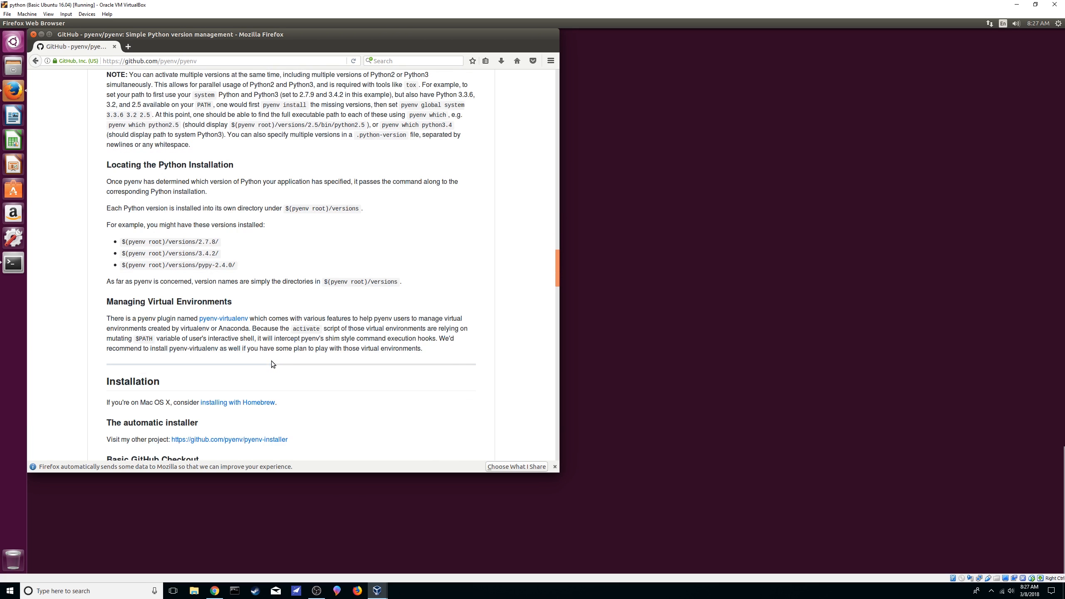
{"action": "scroll", "coordinate": [271, 364], "scroll_direction": "down", "scroll_amount": 2}
{"action": "scroll", "coordinate": [271, 365], "scroll_direction": "down", "scroll_amount": 1}
{"action": "scroll", "coordinate": [271, 364], "scroll_direction": "down", "scroll_amount": 1}
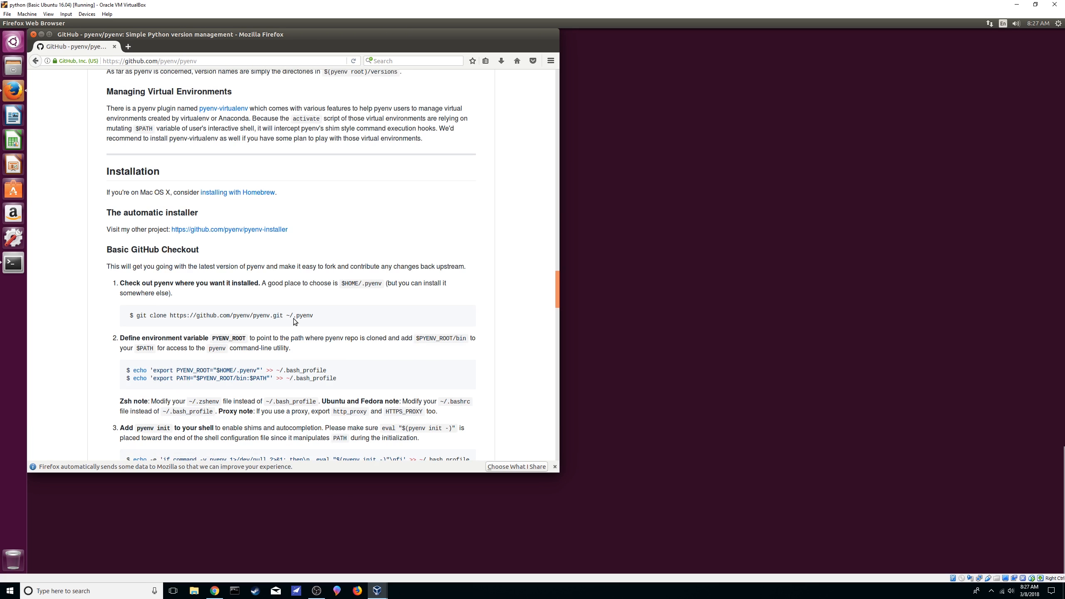
{"action": "left_click_drag", "start_coordinate": [313, 316], "coordinate": [137, 317]}
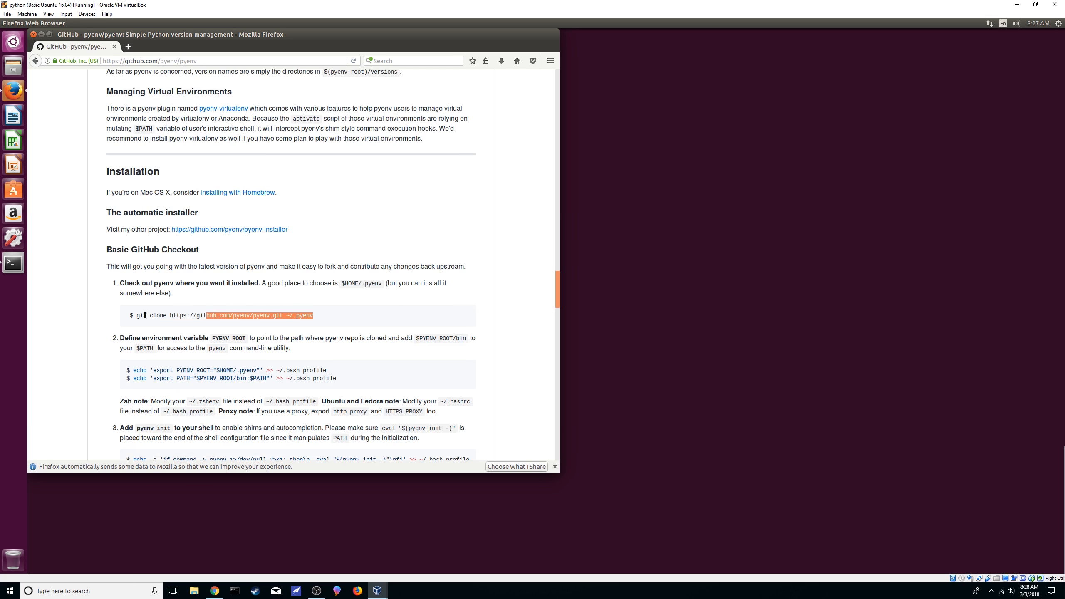
{"action": "right_click", "coordinate": [159, 317]}
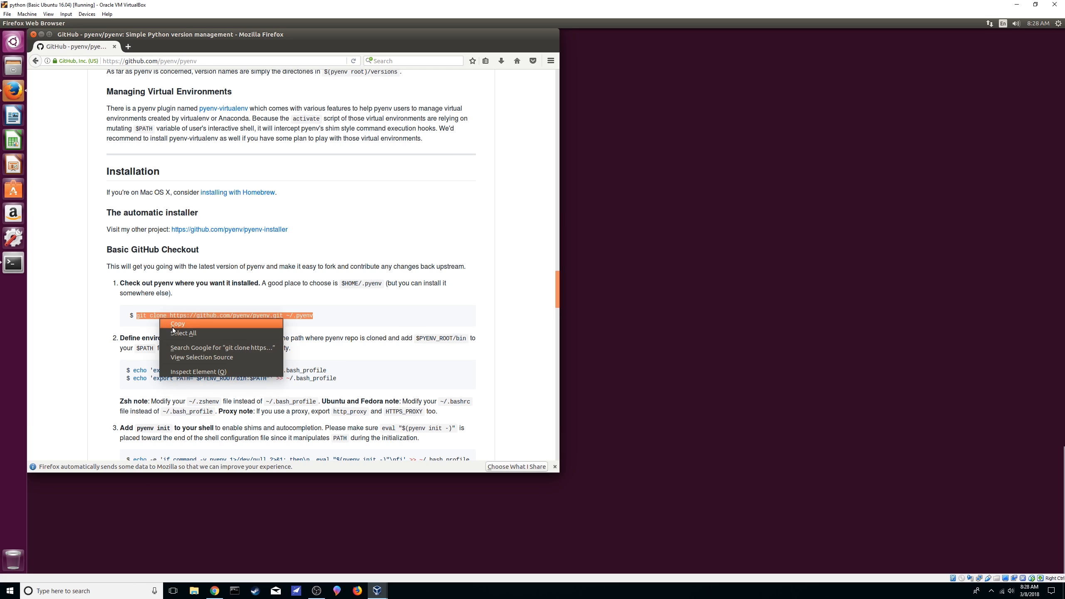
{"action": "left_click", "coordinate": [174, 327]}
{"action": "left_click", "coordinate": [598, 265]}
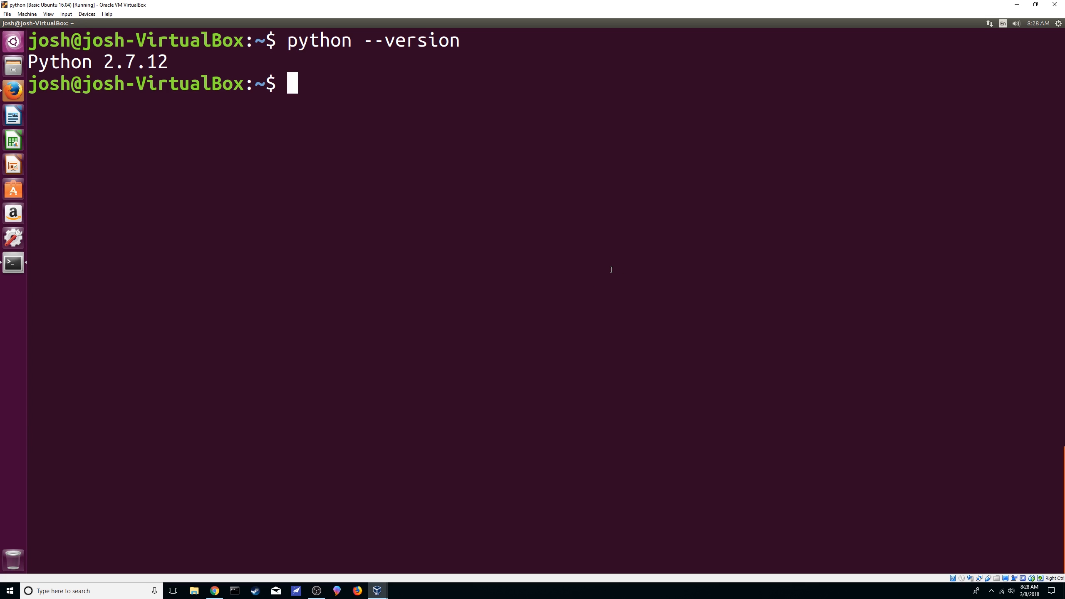
{"action": "type", "text": "sudo "}
{"action": "type", "text": "apt-get inst"}
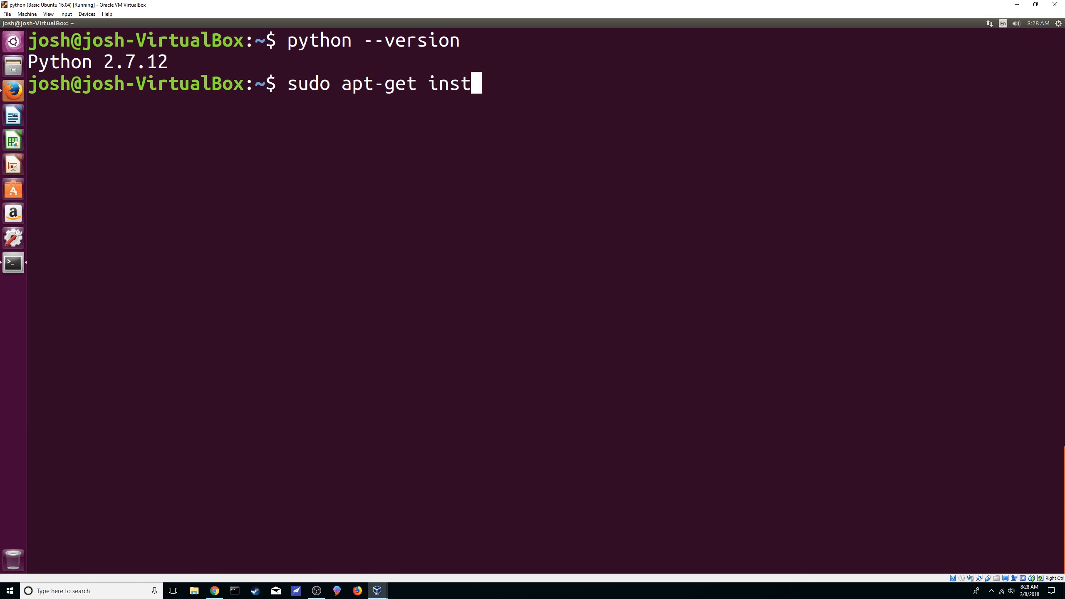
{"action": "type", "text": "all "}
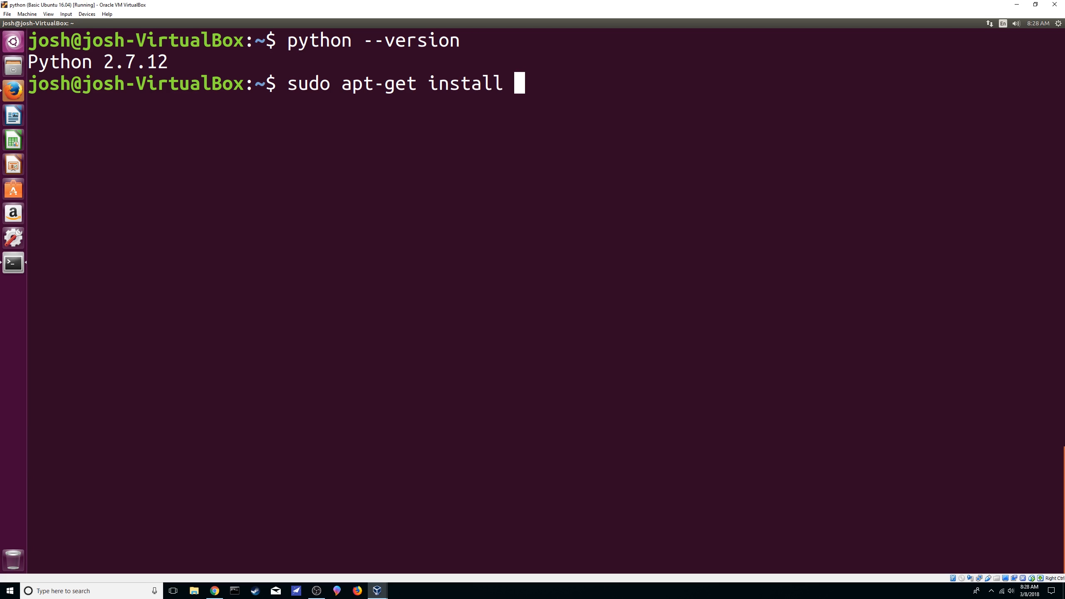
{"action": "type", "text": "git"}
Run sudo apt-get install git, entering the password and confirming with y
{"action": "key", "text": "Return"}
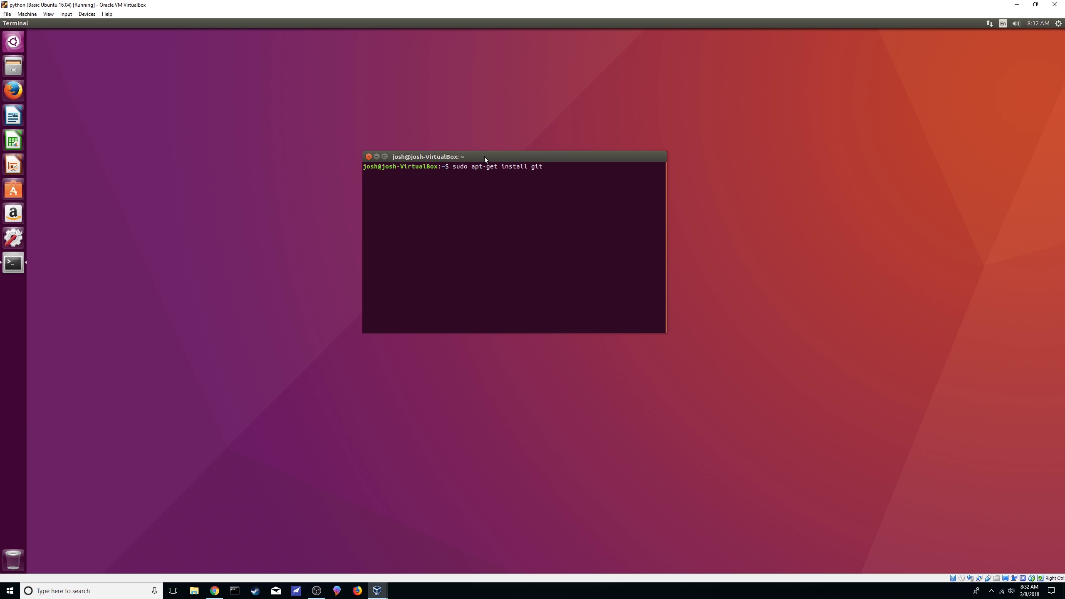
{"action": "key", "text": "Return"}
{"action": "key", "text": "Return"}
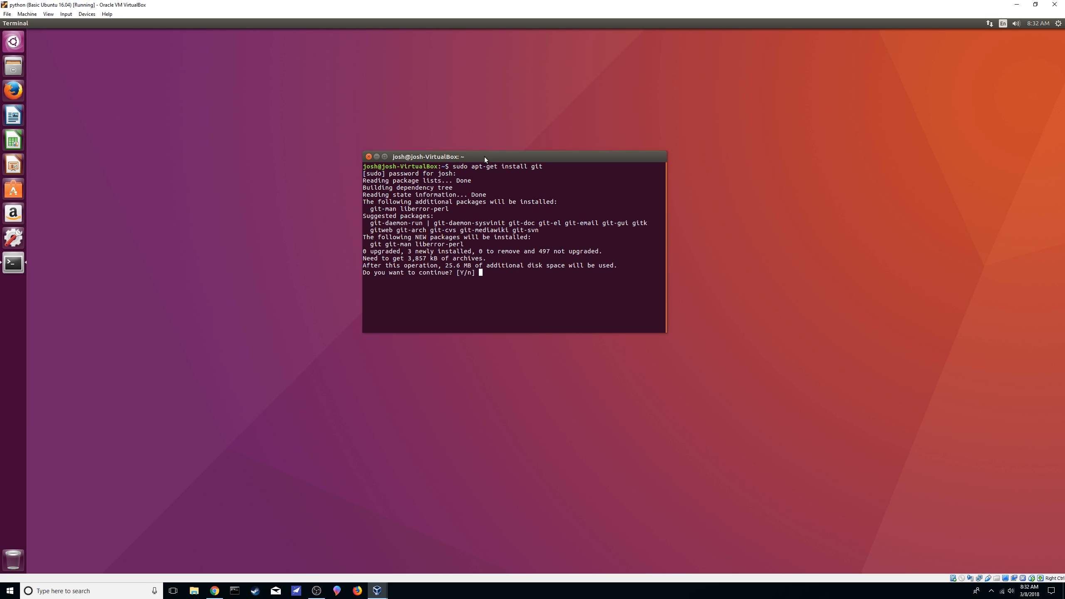
{"action": "type", "text": "y"}
{"action": "key", "text": "Return"}
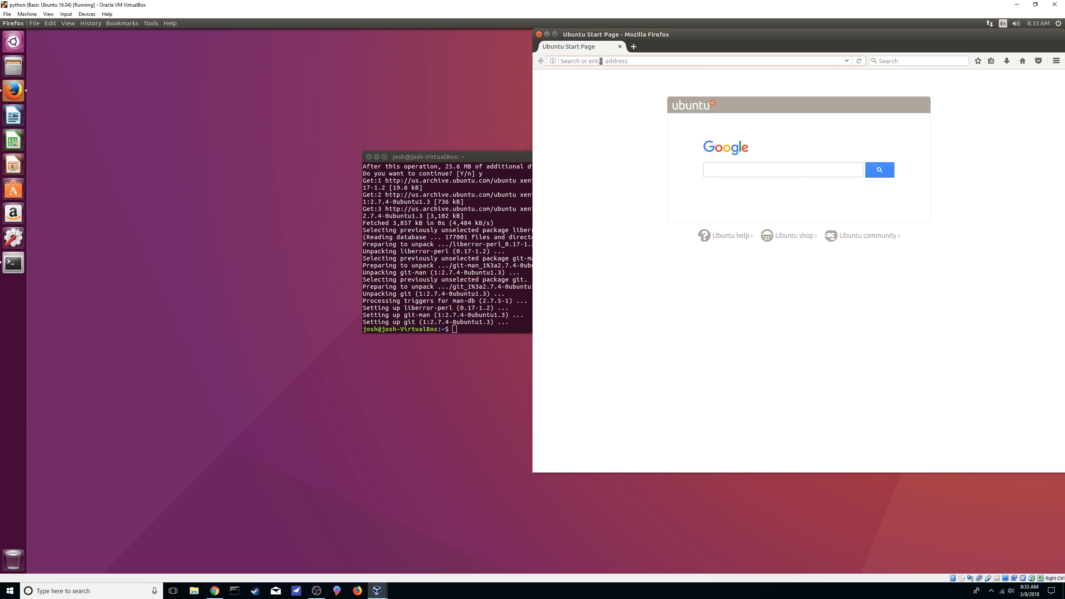
{"action": "type", "text": "pyenv"}
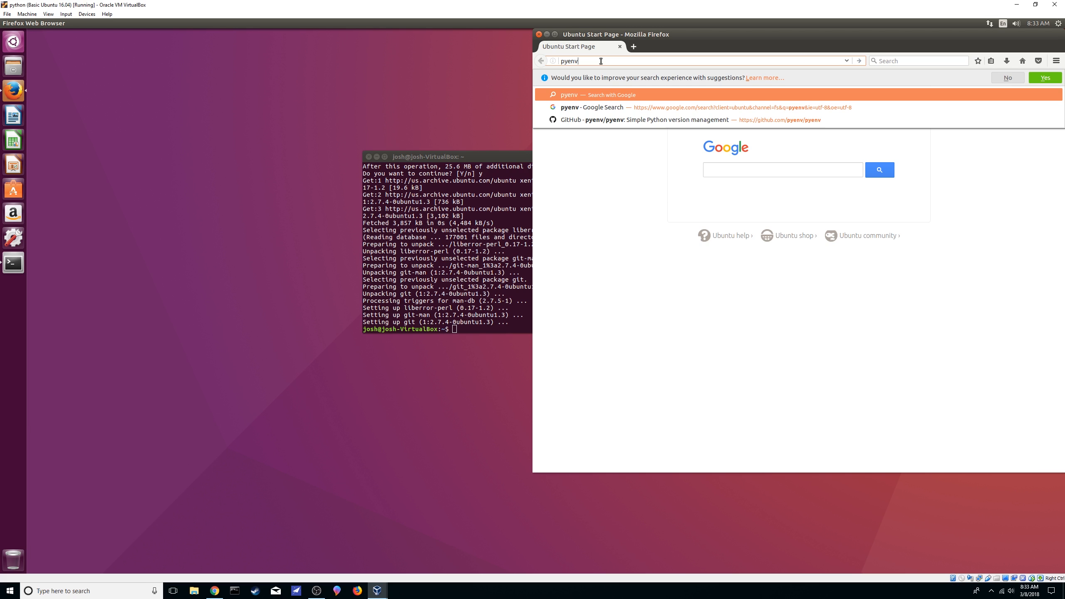
Search for pyenv, open the GitHub pyenv/pyenv result and move the window toward centre
{"action": "key", "text": "Return"}
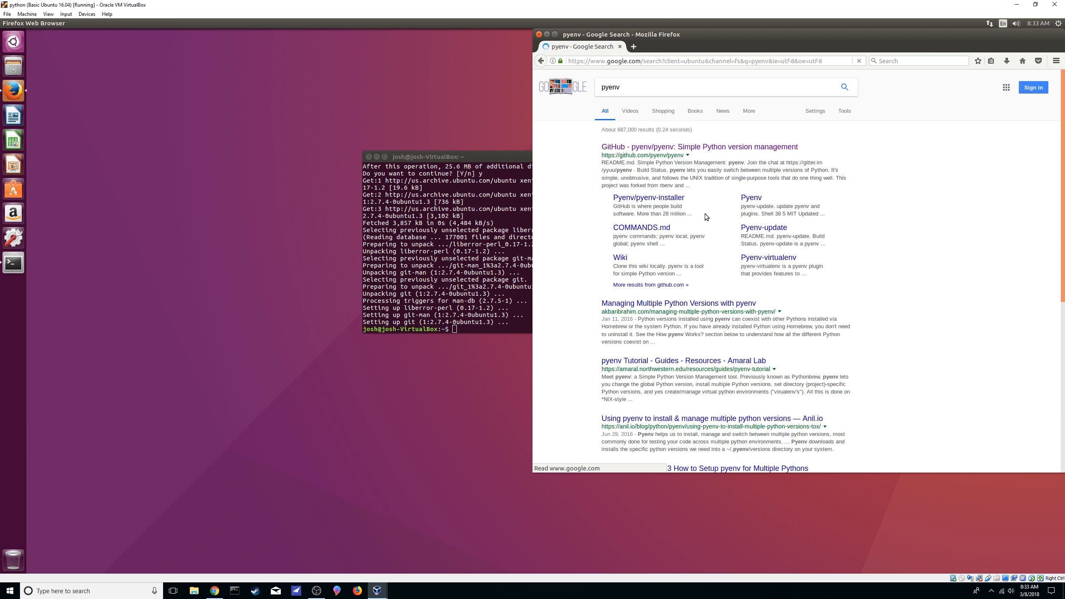
{"action": "left_click", "coordinate": [660, 147]}
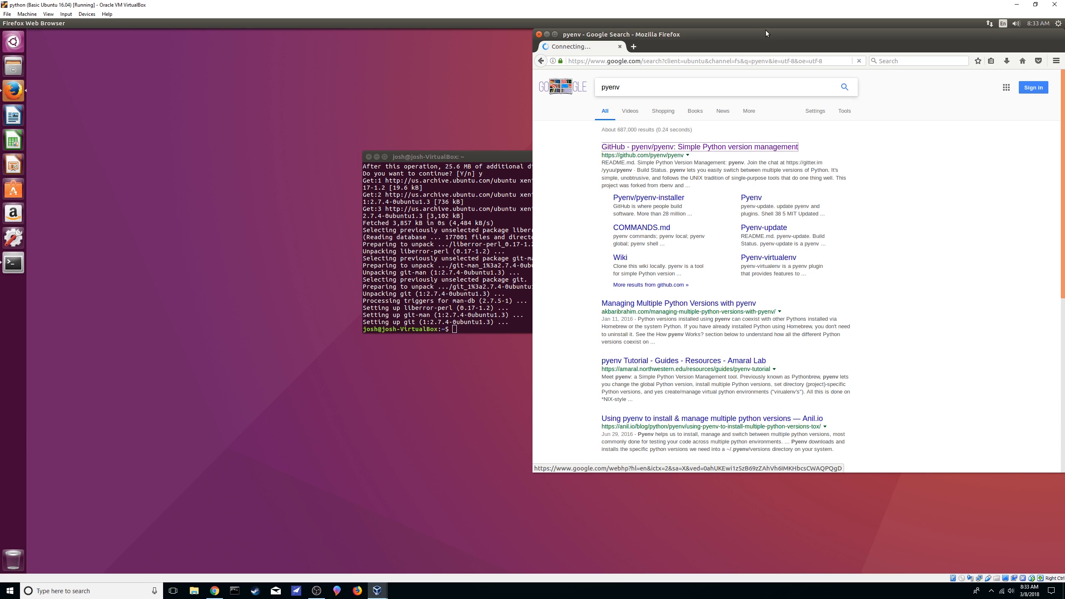
{"action": "mouse_move", "coordinate": [787, 37]}
{"action": "left_mouse_down"}
{"action": "mouse_move", "coordinate": [305, 48]}
{"action": "mouse_move", "coordinate": [279, 40]}
{"action": "mouse_move", "coordinate": [286, 54]}
{"action": "left_mouse_up"}
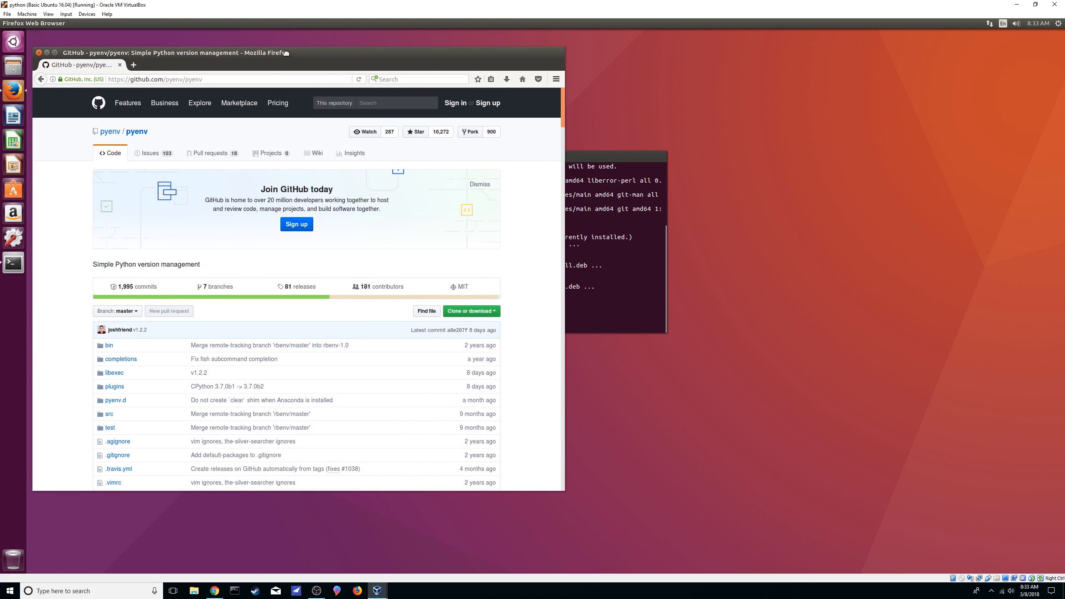
{"action": "scroll", "coordinate": [260, 237], "scroll_direction": "down", "scroll_amount": 5}
{"action": "scroll", "coordinate": [266, 242], "scroll_direction": "down", "scroll_amount": 5}
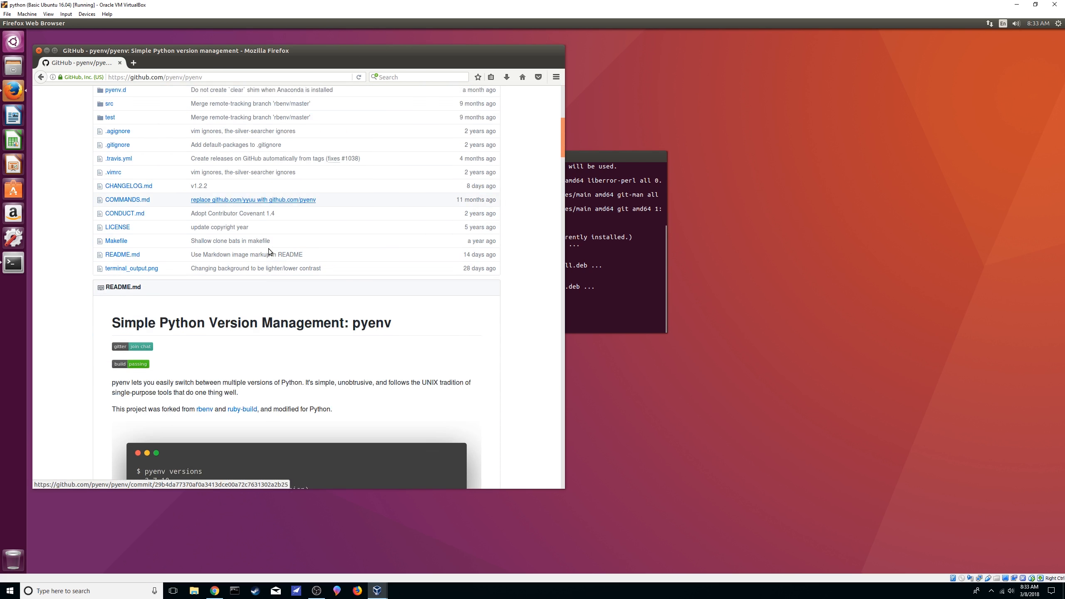
{"action": "scroll", "coordinate": [267, 250], "scroll_direction": "down", "scroll_amount": 5}
{"action": "scroll", "coordinate": [269, 264], "scroll_direction": "down", "scroll_amount": 5}
{"action": "scroll", "coordinate": [270, 264], "scroll_direction": "down", "scroll_amount": 5}
{"action": "scroll", "coordinate": [268, 263], "scroll_direction": "down", "scroll_amount": 5}
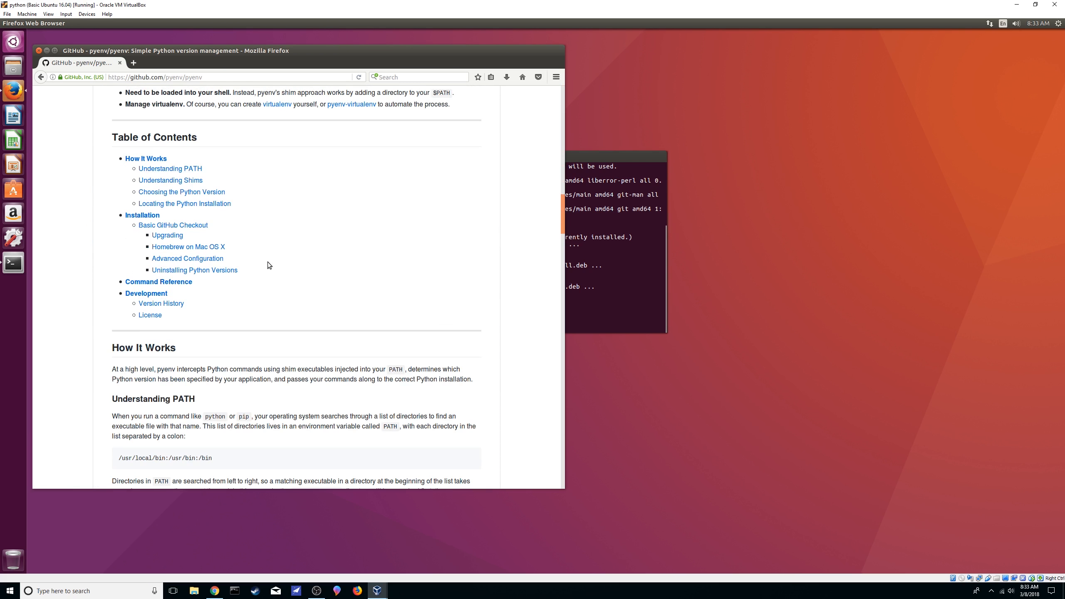
{"action": "scroll", "coordinate": [268, 264], "scroll_direction": "down", "scroll_amount": 4}
{"action": "scroll", "coordinate": [269, 264], "scroll_direction": "down", "scroll_amount": 3}
{"action": "scroll", "coordinate": [266, 267], "scroll_direction": "down", "scroll_amount": 2}
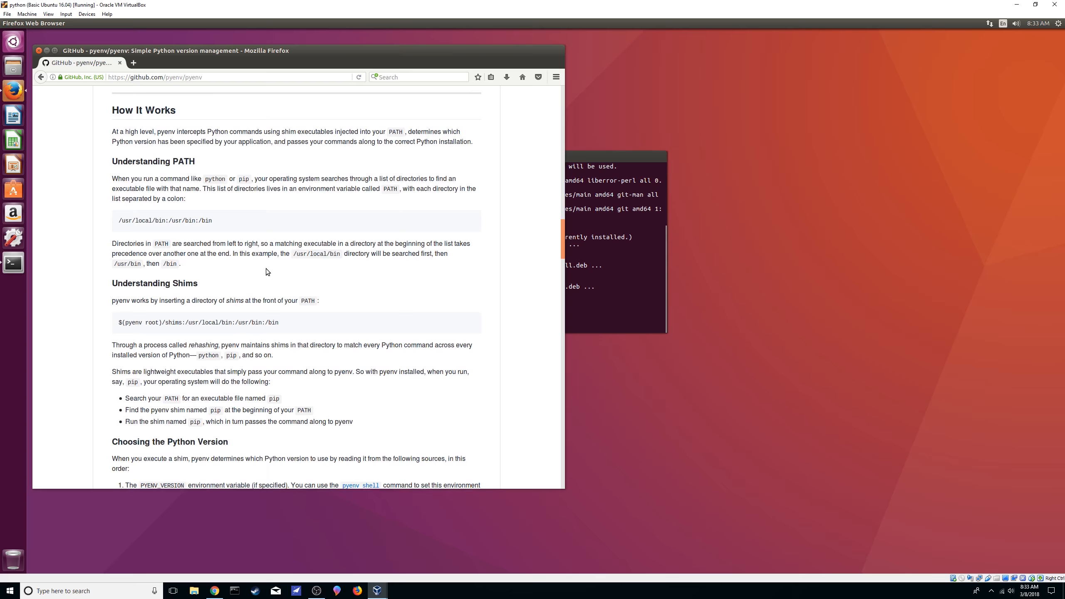
{"action": "scroll", "coordinate": [266, 267], "scroll_direction": "down", "scroll_amount": 5}
{"action": "scroll", "coordinate": [265, 267], "scroll_direction": "down", "scroll_amount": 5}
{"action": "scroll", "coordinate": [265, 266], "scroll_direction": "down", "scroll_amount": 4}
{"action": "scroll", "coordinate": [265, 271], "scroll_direction": "down", "scroll_amount": 4}
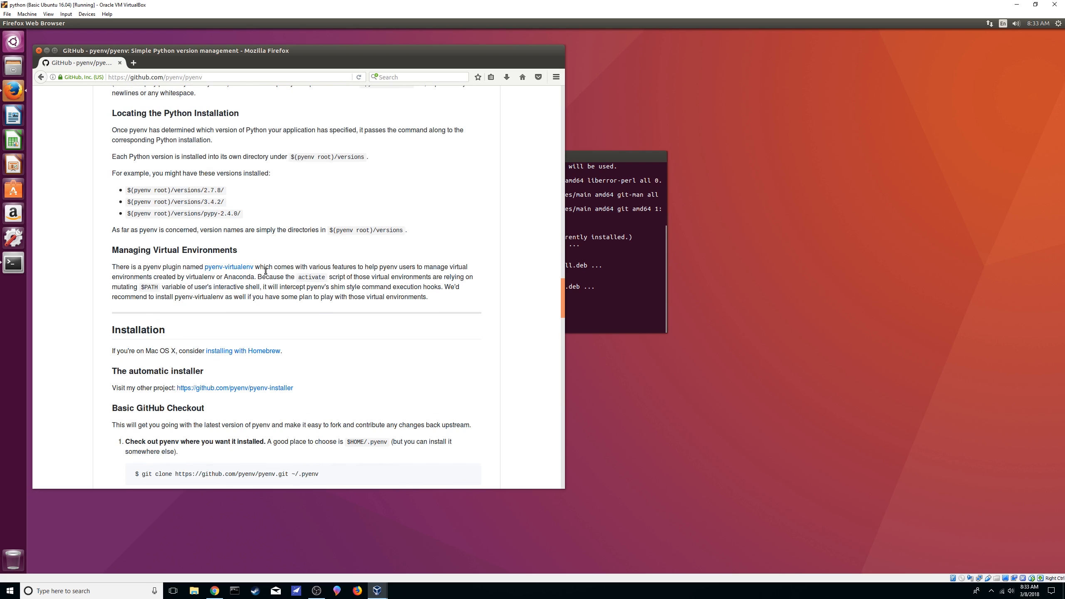
{"action": "scroll", "coordinate": [265, 270], "scroll_direction": "down", "scroll_amount": 4}
{"action": "scroll", "coordinate": [265, 271], "scroll_direction": "down", "scroll_amount": 3}
Maximize the terminal and check that the git install has finished
{"action": "left_click", "coordinate": [607, 301]}
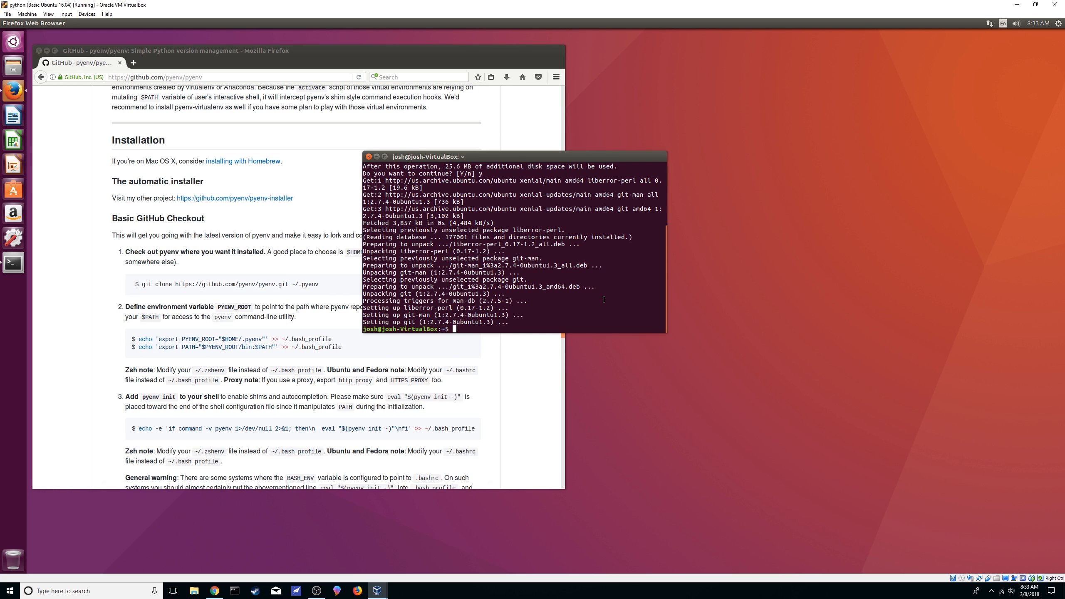
{"action": "left_click", "coordinate": [387, 160]}
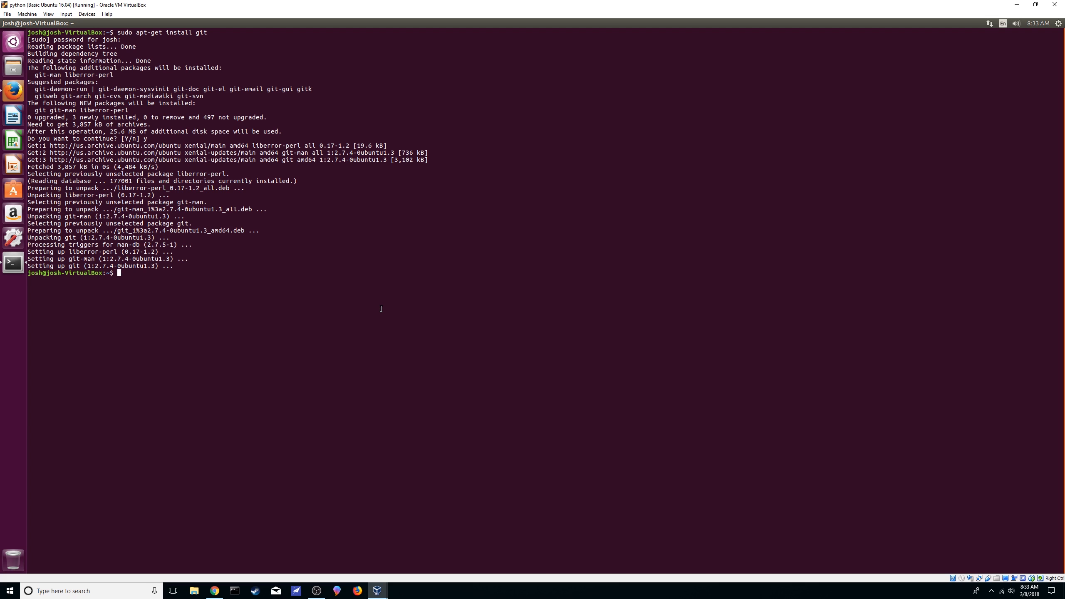
{"action": "left_click", "coordinate": [14, 92]}
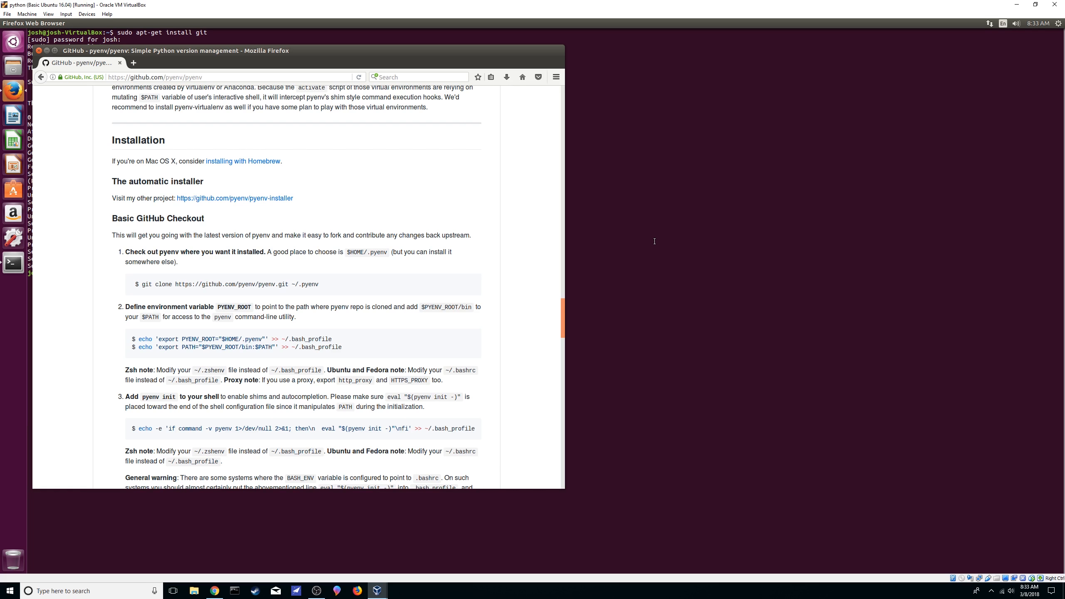
{"action": "left_click", "coordinate": [656, 266]}
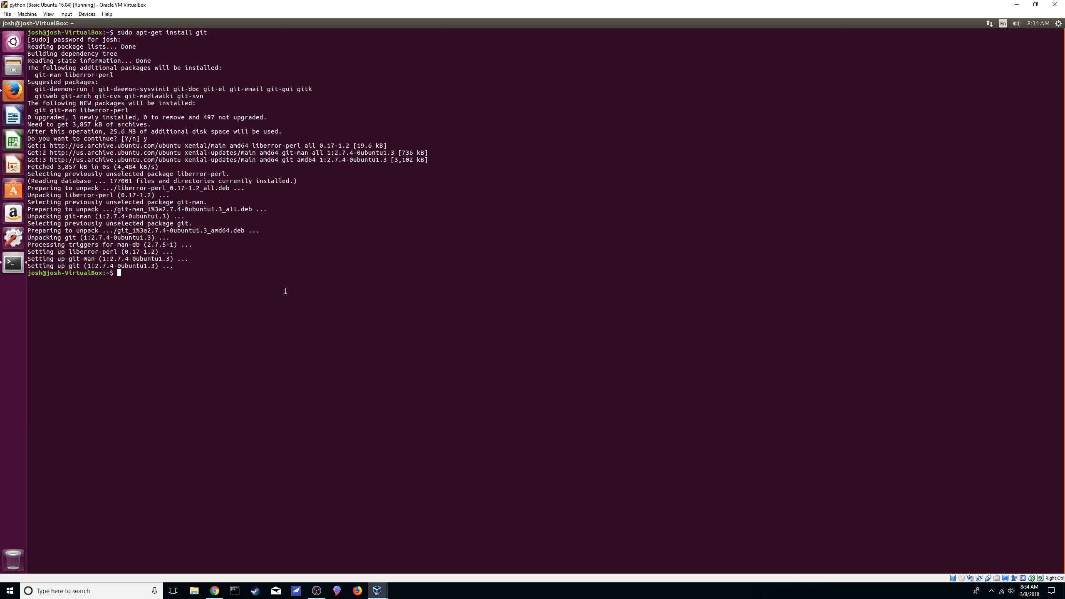
Enlarge the terminal text twice, then bring the pyenv instructions back in front
{"action": "key", "text": "ctrl+shift+plus"}
{"action": "key", "text": "ctrl+shift+plus"}
{"action": "key", "text": "ctrl+shift+plus"}
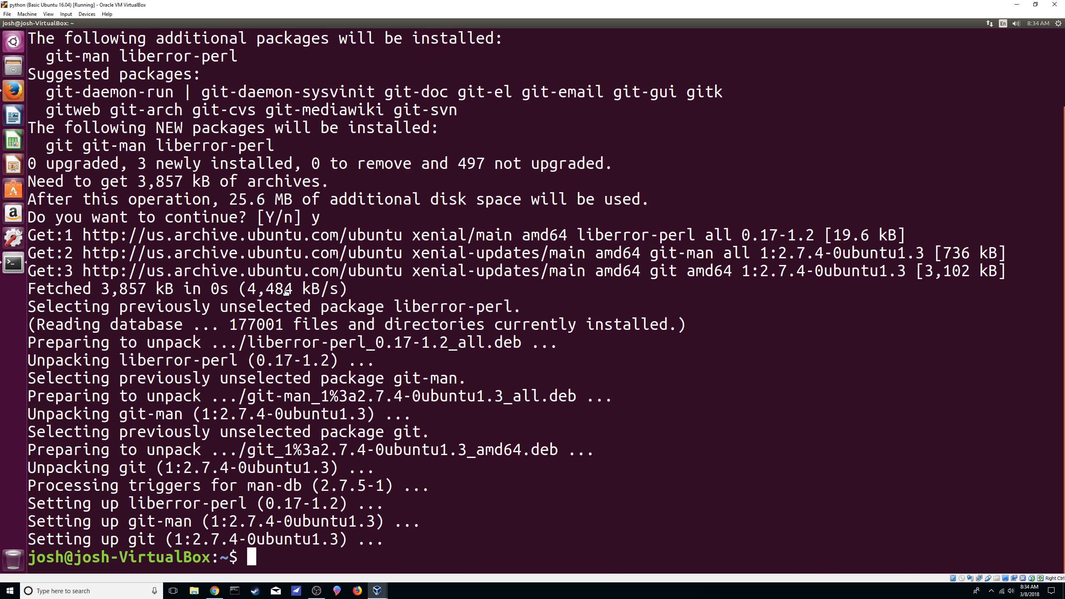
{"action": "key", "text": "ctrl+shift+plus"}
{"action": "key", "text": "ctrl+shift+plus"}
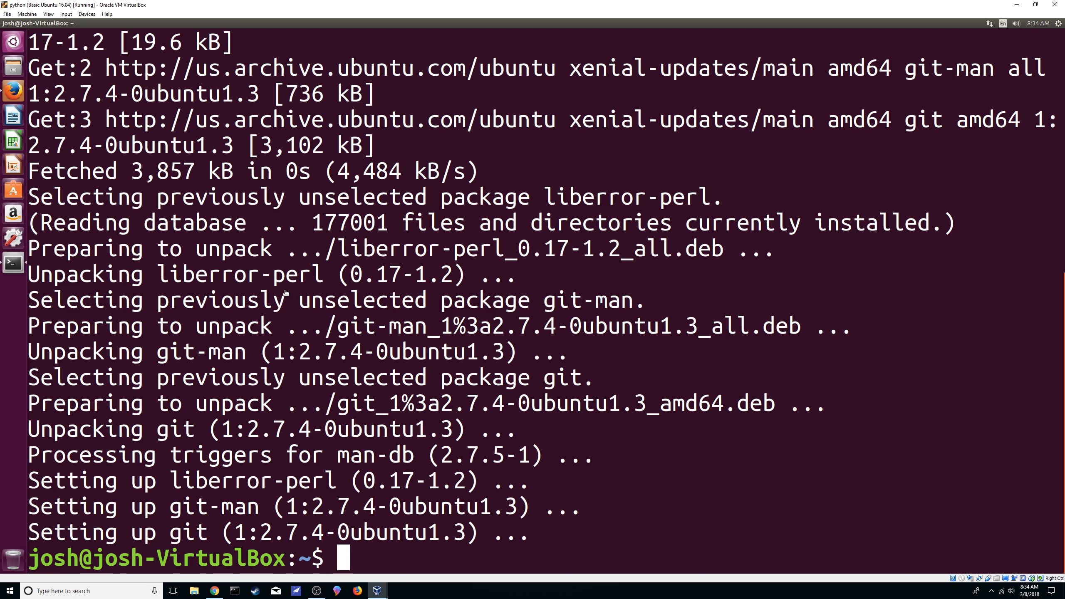
{"action": "left_click", "coordinate": [14, 90]}
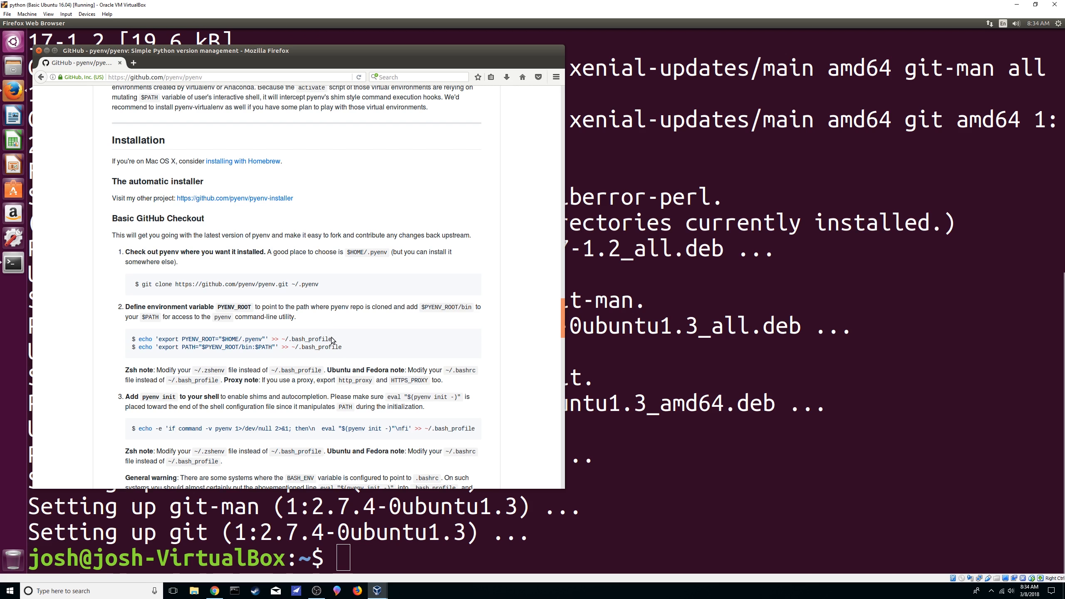
Append the PYENV_ROOT export line to ~/.bashrc using the README's echo command
{"action": "left_click_drag", "start_coordinate": [330, 340], "coordinate": [141, 340]}
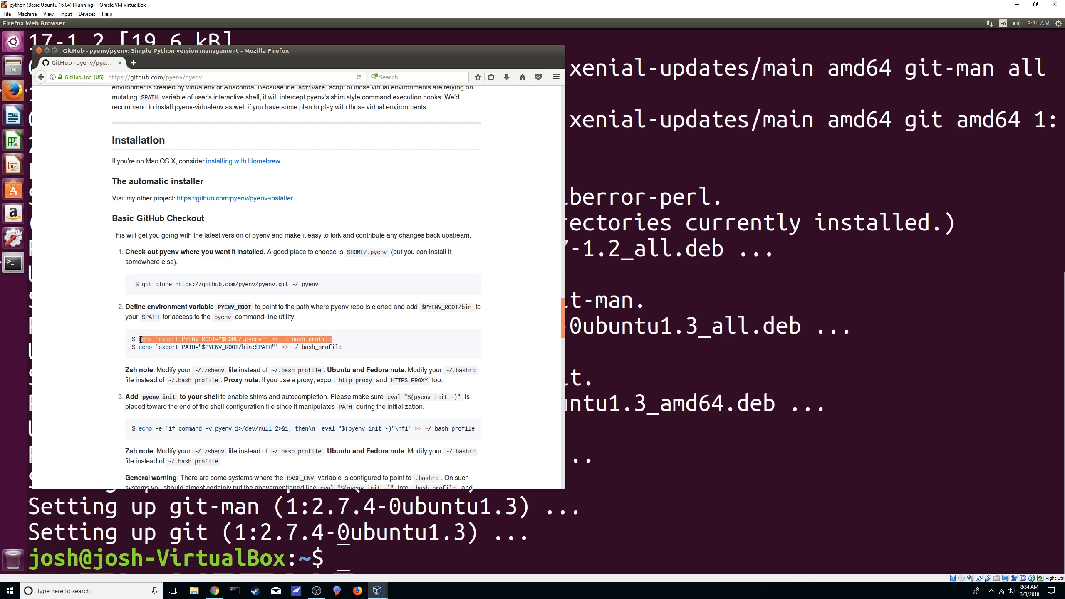
{"action": "right_click", "coordinate": [140, 340]}
{"action": "left_click", "coordinate": [167, 353]}
{"action": "left_click", "coordinate": [346, 554]}
{"action": "right_click", "coordinate": [343, 564]}
{"action": "left_click", "coordinate": [369, 517]}
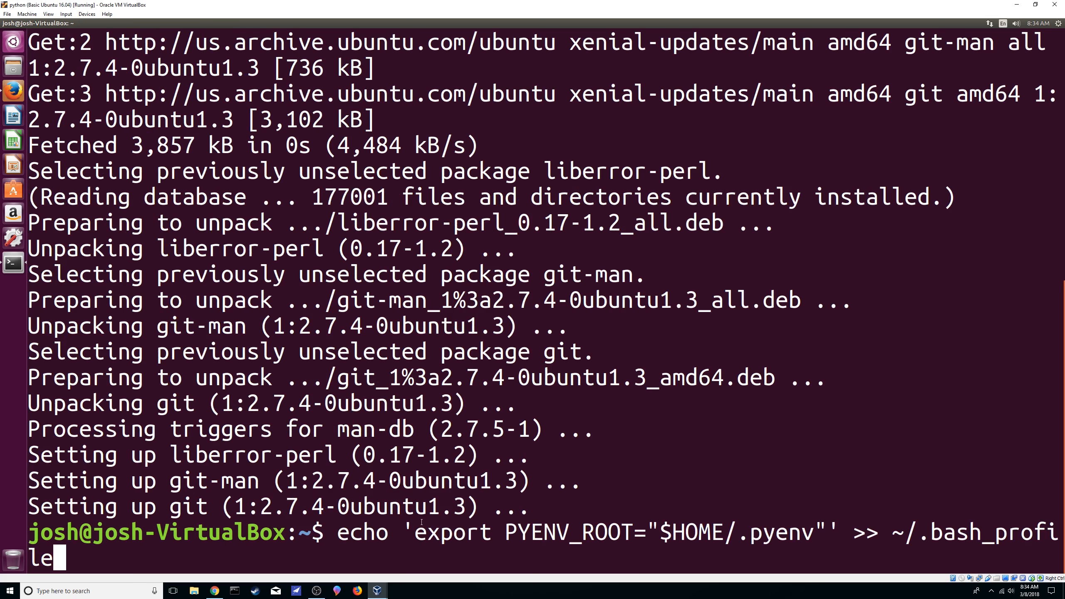
{"action": "key", "text": "BackSpace"}
{"action": "key", "text": "BackSpace"}
{"action": "key", "text": "BackSpace"}
{"action": "key", "text": "BackSpace"}
{"action": "key", "text": "BackSpace"}
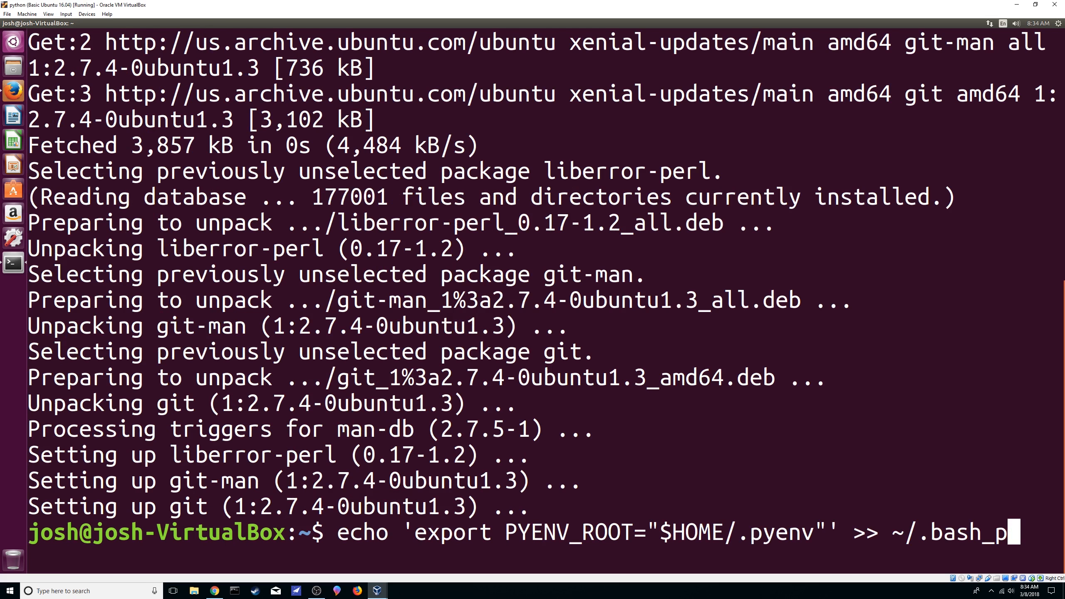
{"action": "key", "text": "BackSpace"}
{"action": "key", "text": "BackSpace"}
{"action": "key", "text": "BackSpace"}
{"action": "type", "text": "rc"}
{"action": "key", "text": "Return"}
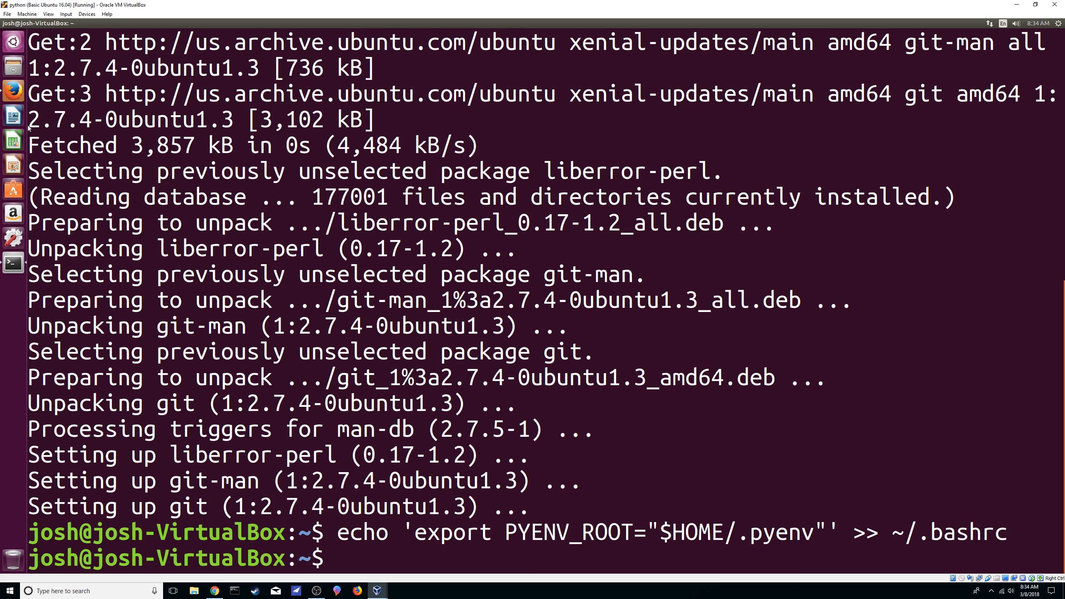
Append the PATH export line for pyenv to ~/.bashrc using the README's echo command
{"action": "key", "text": "alt+Tab"}
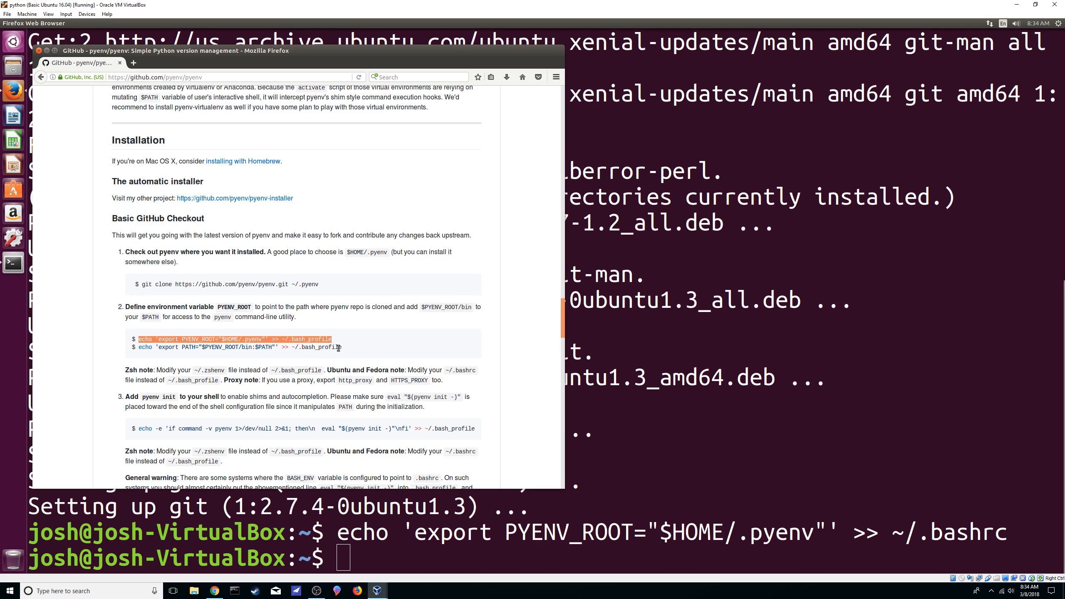
{"action": "left_click_drag", "start_coordinate": [343, 348], "coordinate": [140, 347]}
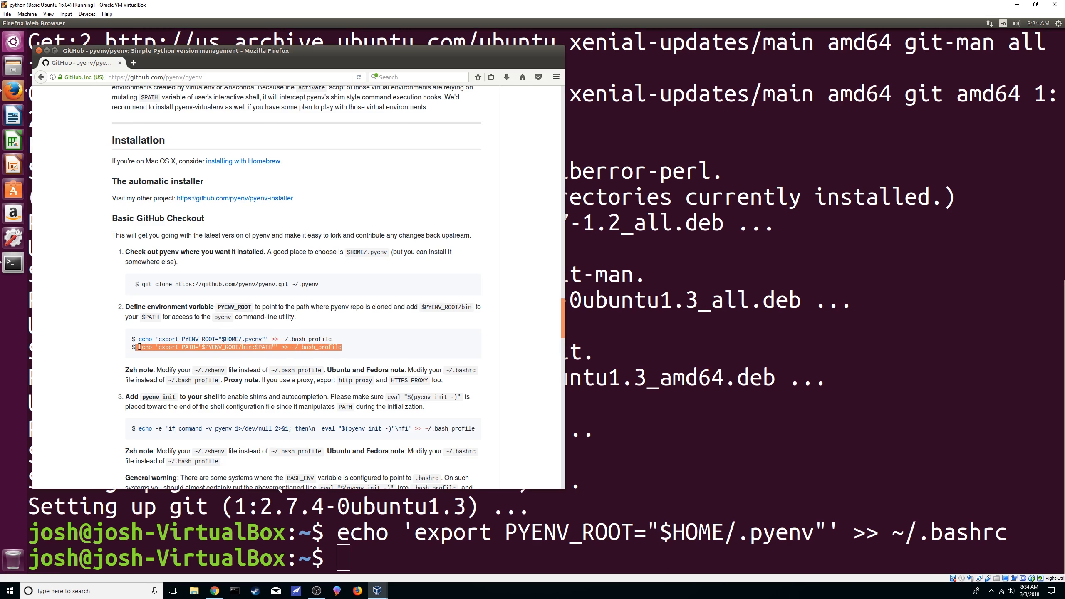
{"action": "left_click", "coordinate": [140, 347]}
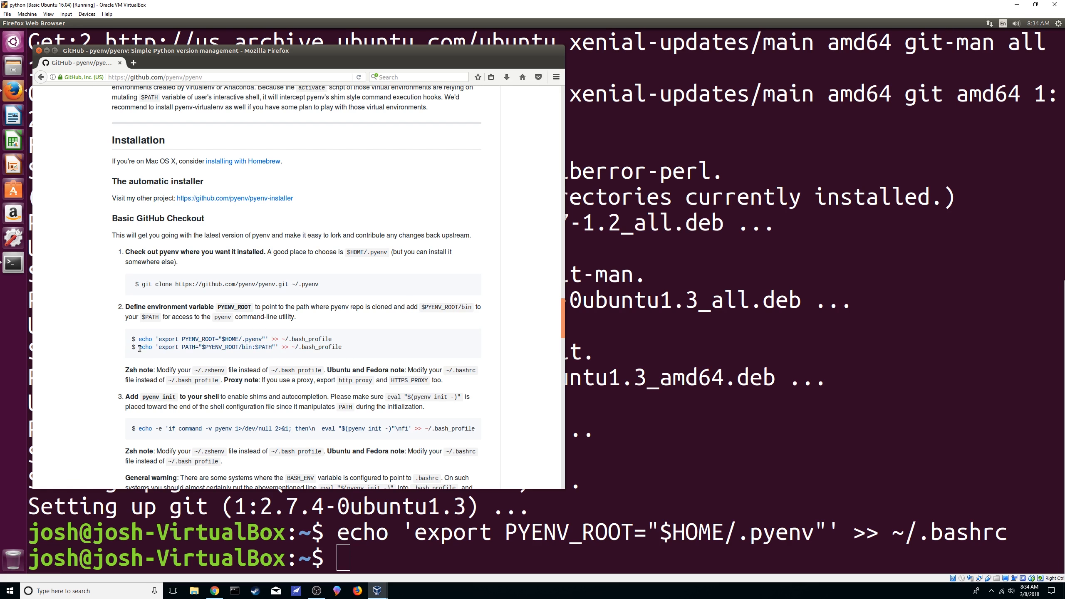
{"action": "left_click_drag", "start_coordinate": [140, 347], "coordinate": [341, 347]}
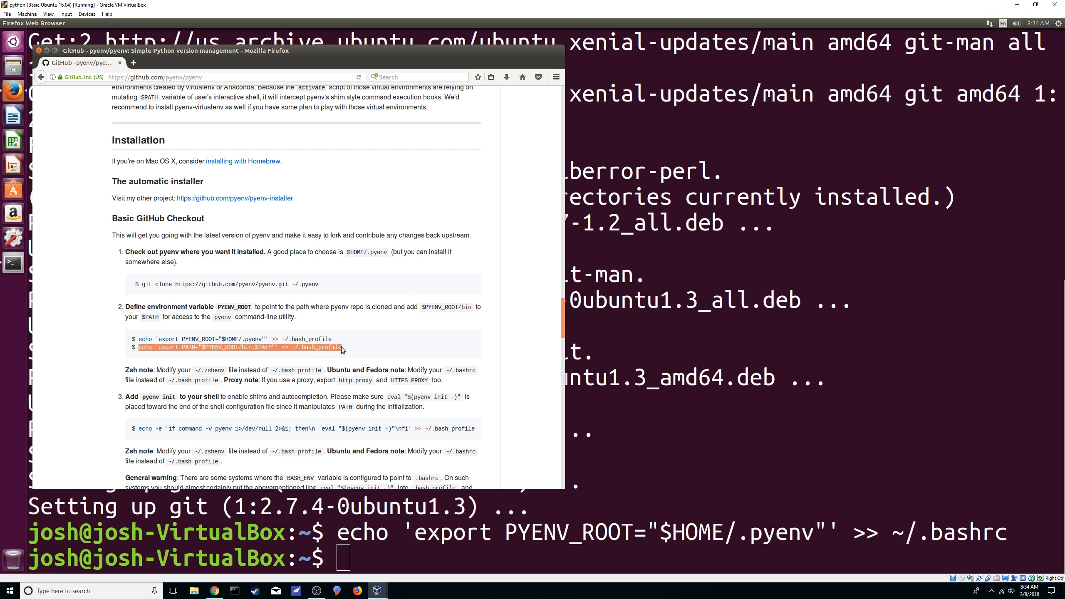
{"action": "right_click", "coordinate": [342, 348]}
{"action": "left_click", "coordinate": [366, 353]}
{"action": "left_click", "coordinate": [350, 533]}
{"action": "right_click", "coordinate": [350, 560]}
{"action": "left_click", "coordinate": [370, 515]}
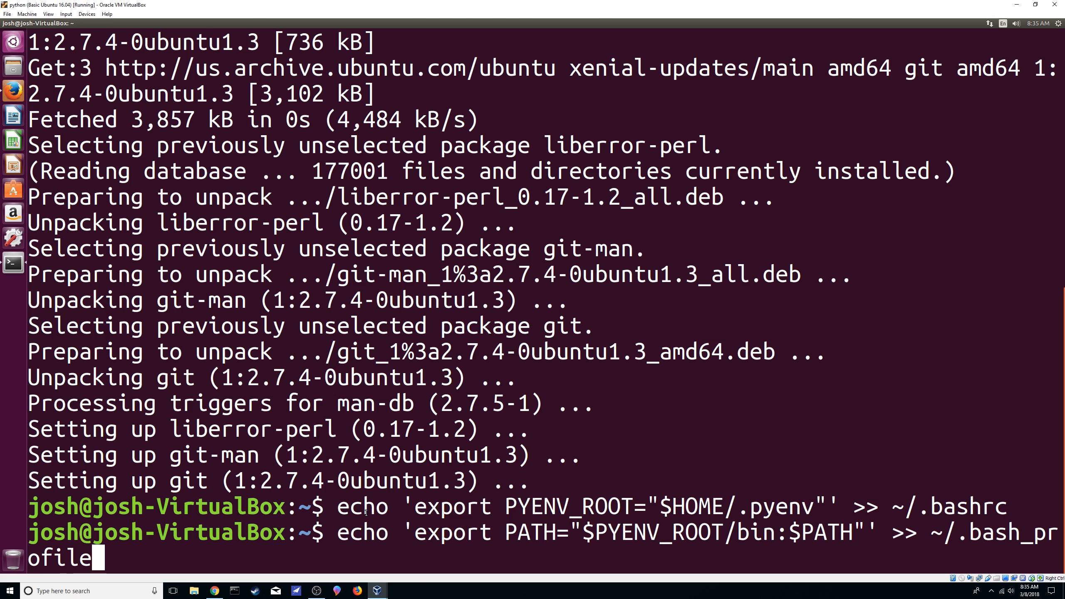
{"action": "key", "text": "BackSpace"}
{"action": "key", "text": "BackSpace"}
{"action": "key", "text": "BackSpace"}
{"action": "key", "text": "BackSpace"}
{"action": "key", "text": "BackSpace"}
{"action": "key", "text": "BackSpace"}
{"action": "key", "text": "BackSpace"}
{"action": "key", "text": "BackSpace"}
{"action": "key", "text": "BackSpace"}
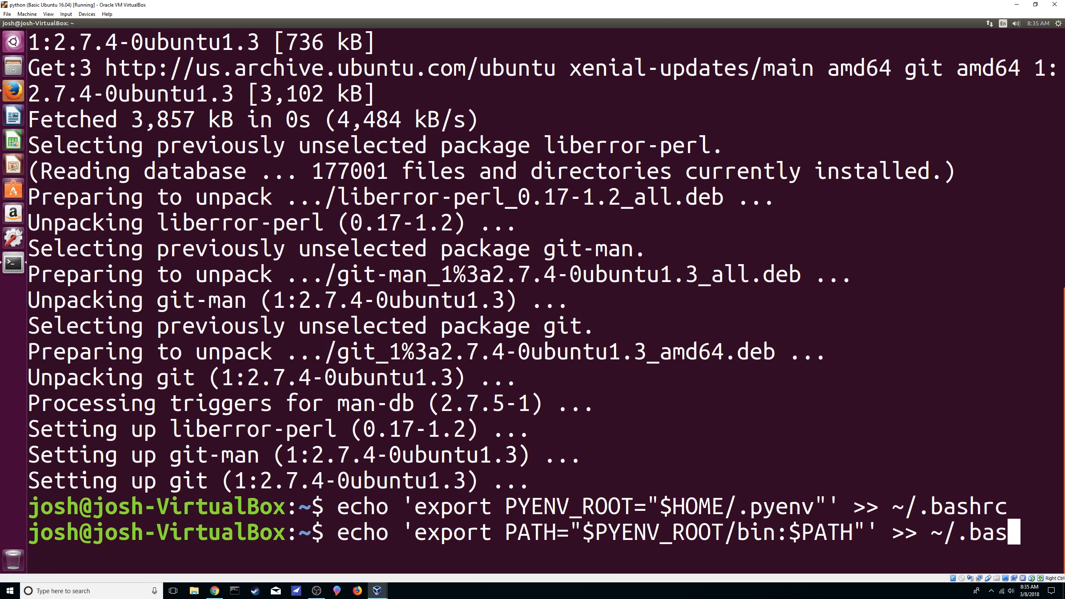
{"action": "type", "text": "hrc"}
{"action": "key", "text": "Return"}
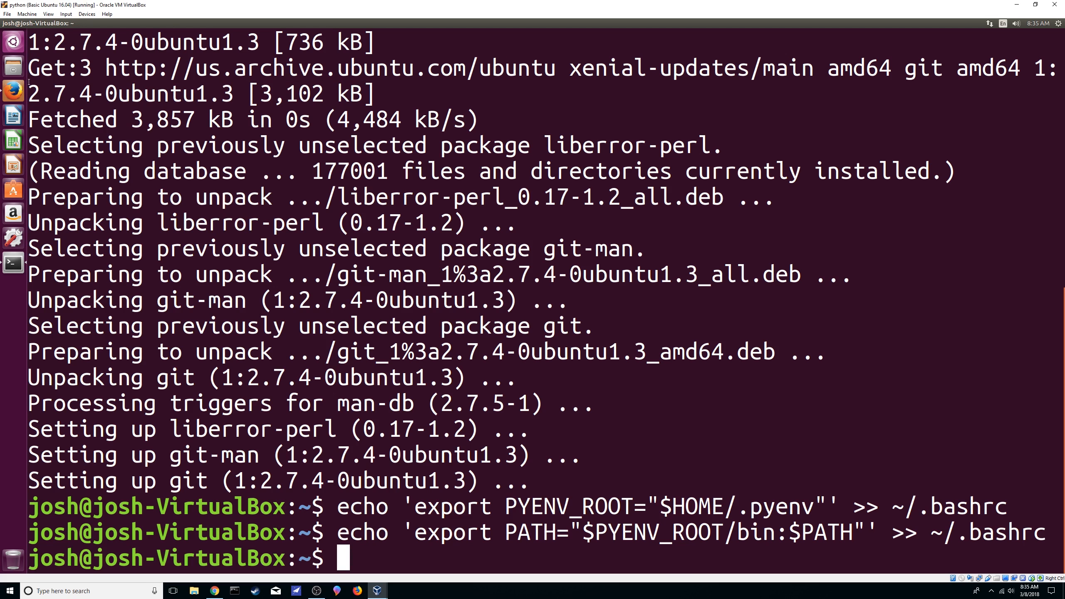
Append the 'if command -v pyenv' init block to ~/.bashrc via the README's echo -e command
{"action": "left_click", "coordinate": [13, 90]}
{"action": "scroll", "coordinate": [333, 437], "scroll_direction": "down", "scroll_amount": 2}
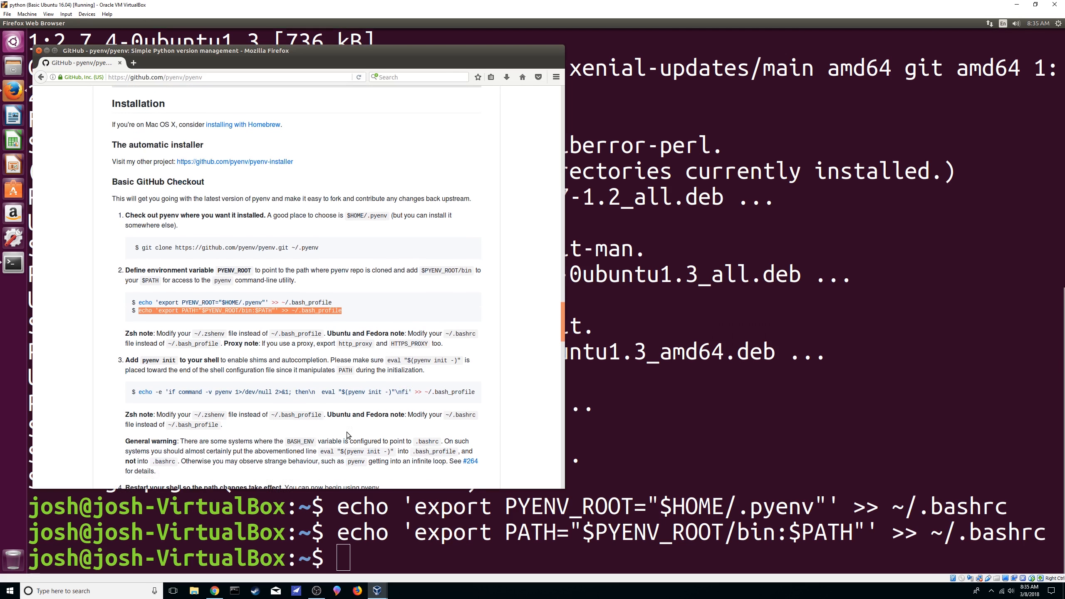
{"action": "scroll", "coordinate": [170, 400], "scroll_direction": "down", "scroll_amount": 1}
{"action": "left_click_drag", "start_coordinate": [138, 359], "coordinate": [486, 359]}
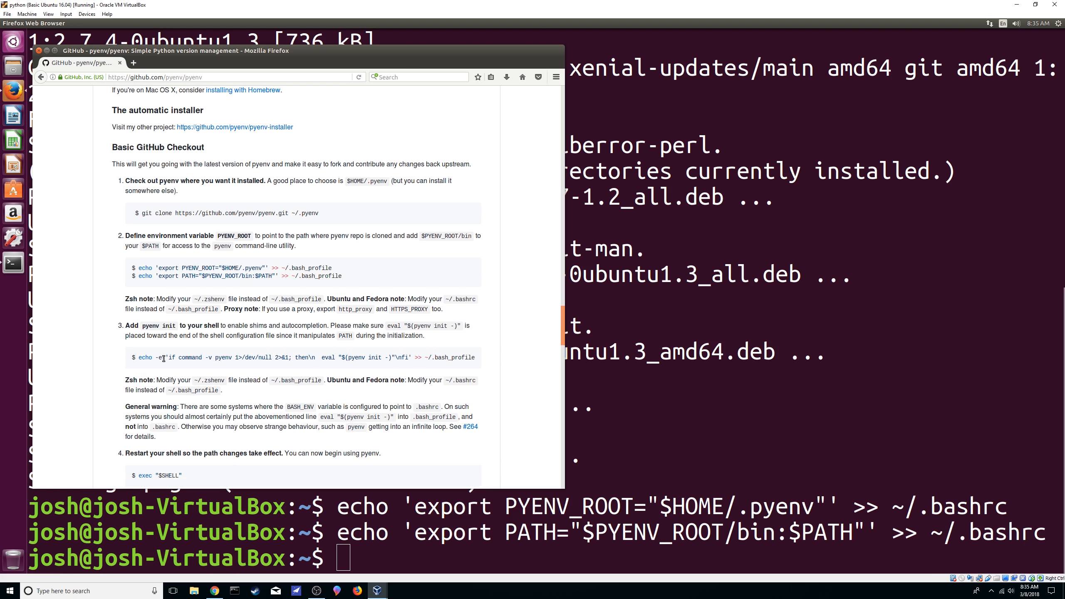
{"action": "right_click", "coordinate": [481, 359]}
{"action": "left_click", "coordinate": [500, 366]}
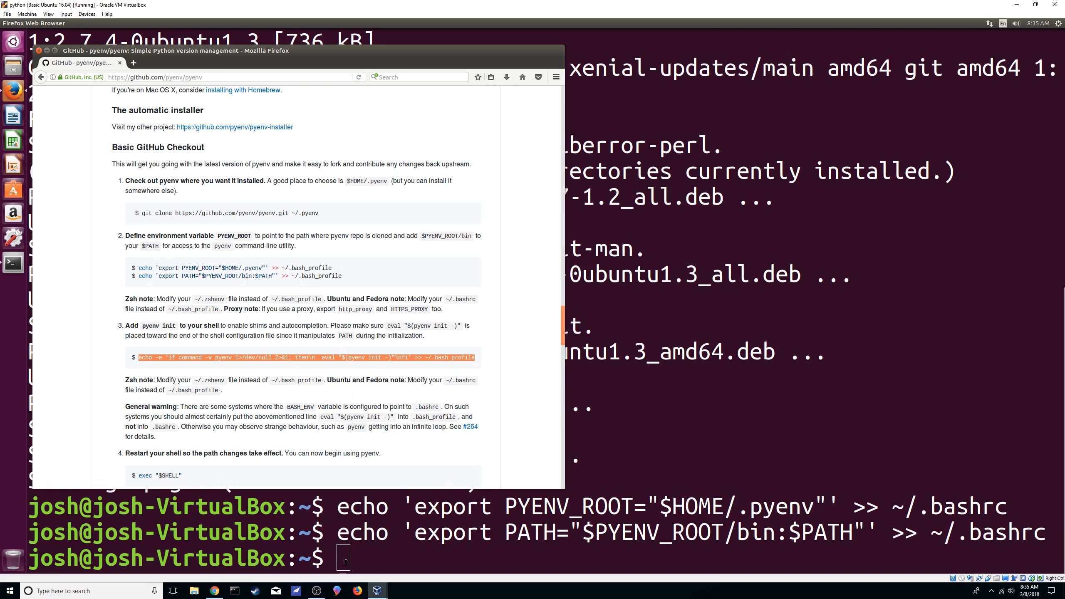
{"action": "left_click", "coordinate": [345, 560]}
{"action": "right_click", "coordinate": [345, 552]}
{"action": "left_click", "coordinate": [367, 520]}
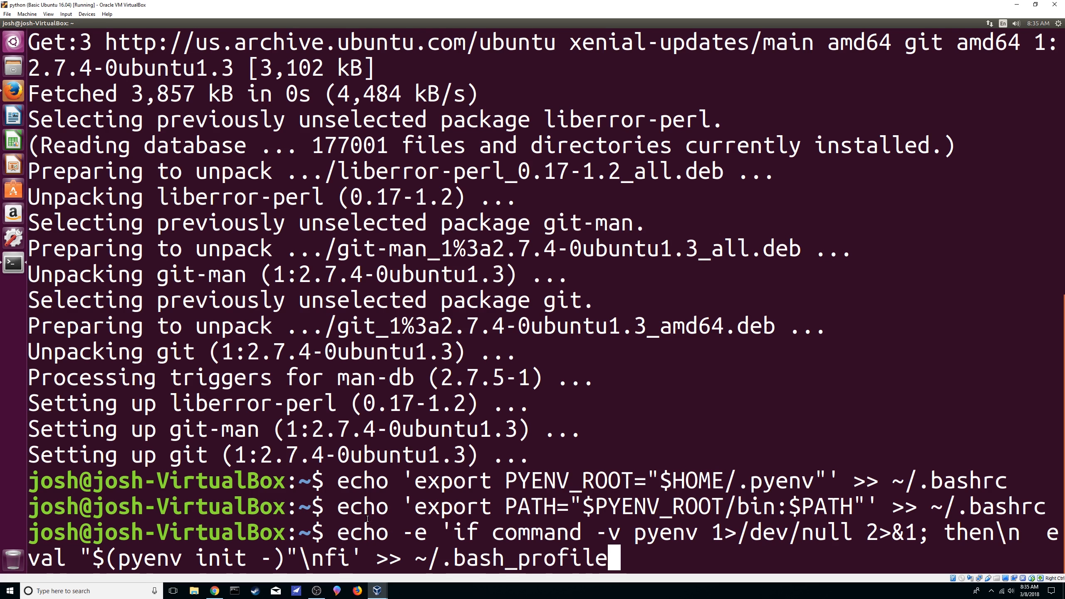
{"action": "key", "text": "BackSpace"}
{"action": "key", "text": "BackSpace"}
{"action": "key", "text": "BackSpace"}
{"action": "key", "text": "BackSpace"}
{"action": "key", "text": "BackSpace"}
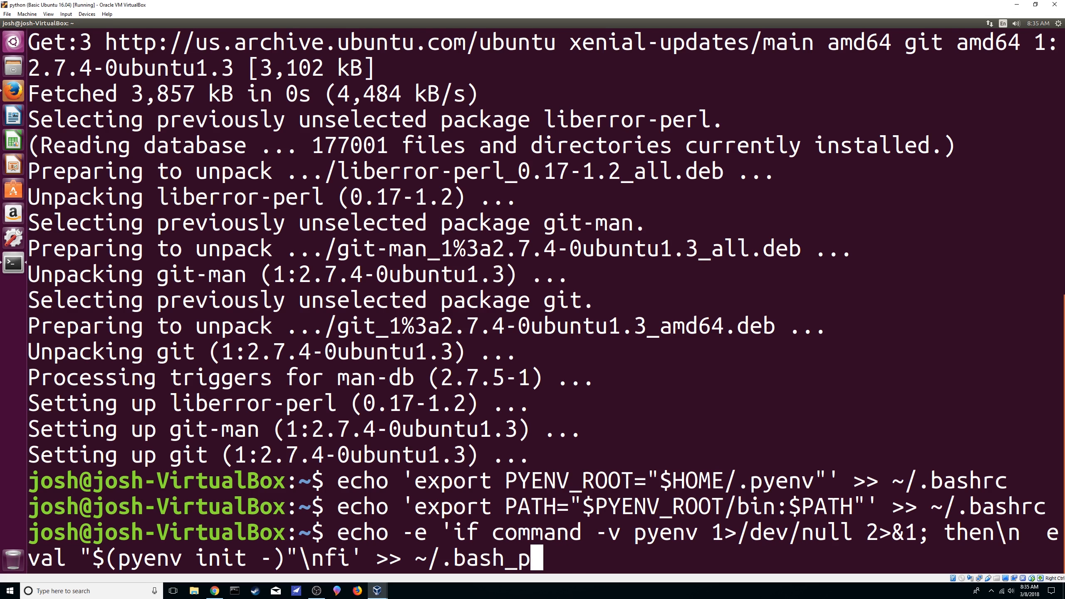
{"action": "key", "text": "BackSpace"}
{"action": "key", "text": "BackSpace"}
{"action": "key", "text": "BackSpace"}
{"action": "type", "text": "rc"}
{"action": "key", "text": "Return"}
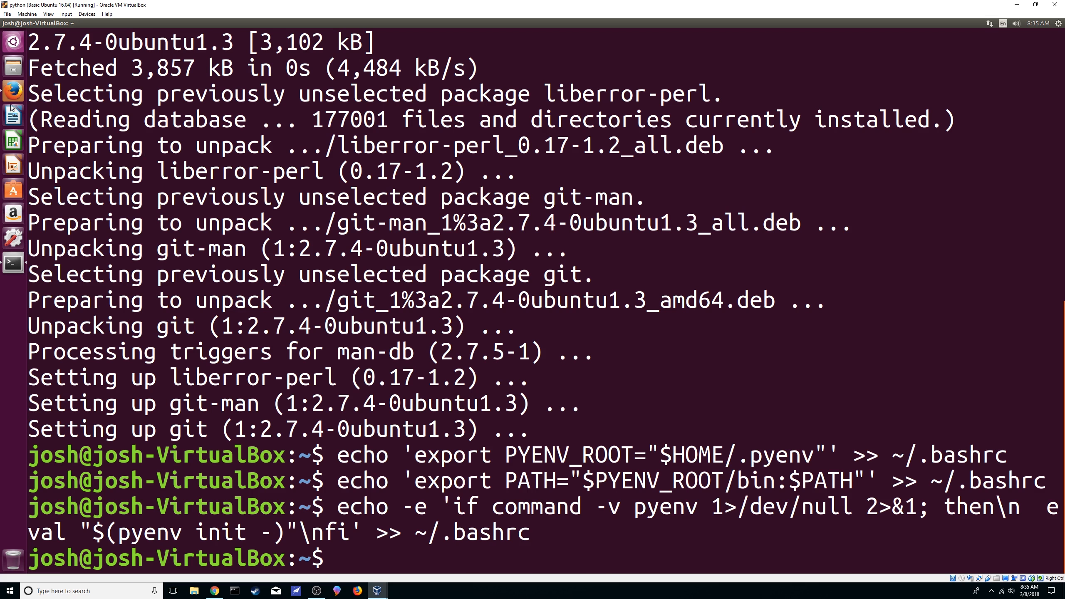
{"action": "left_click", "coordinate": [14, 90]}
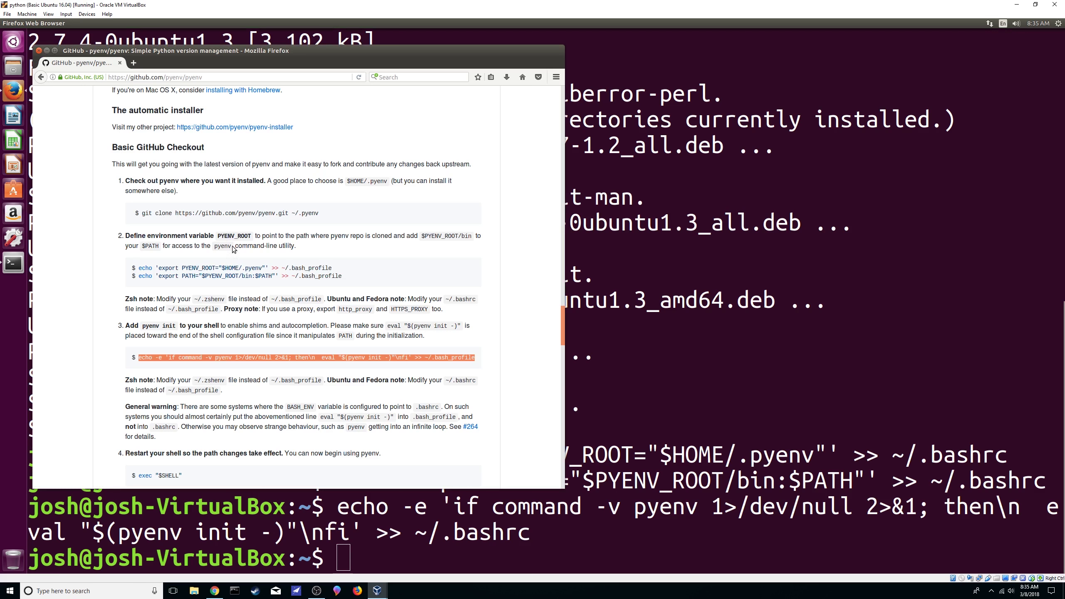
Restart the shell by running exec "$SHELL" copied from the README
{"action": "left_click", "coordinate": [301, 390]}
{"action": "scroll", "coordinate": [306, 373], "scroll_direction": "down", "scroll_amount": 1}
{"action": "scroll", "coordinate": [307, 373], "scroll_direction": "down", "scroll_amount": 1}
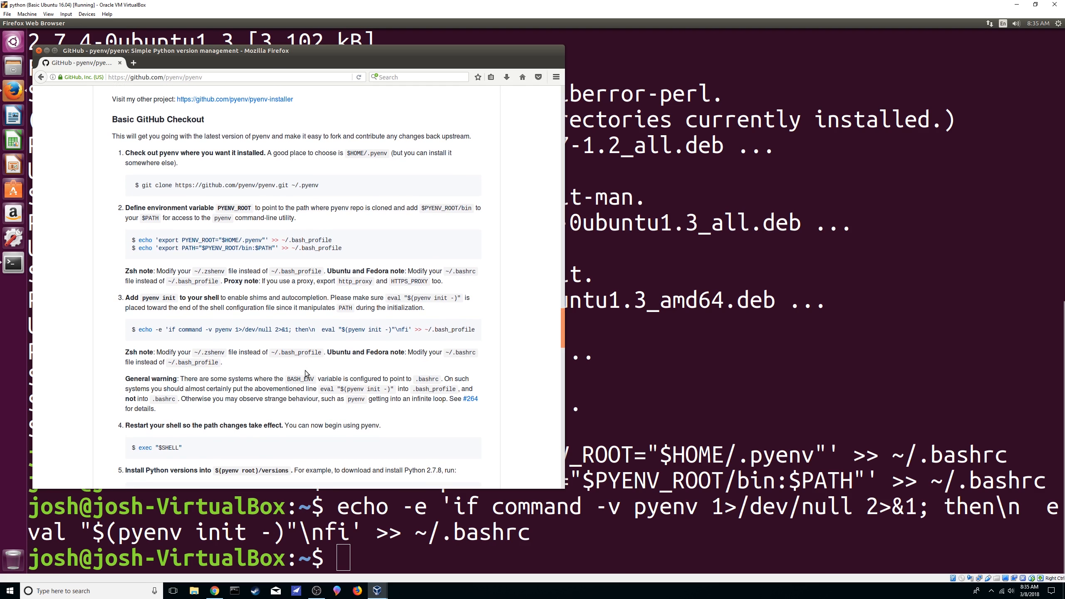
{"action": "scroll", "coordinate": [306, 373], "scroll_direction": "down", "scroll_amount": 1}
{"action": "scroll", "coordinate": [250, 375], "scroll_direction": "down", "scroll_amount": 1}
{"action": "left_click_drag", "start_coordinate": [184, 358], "coordinate": [140, 356]}
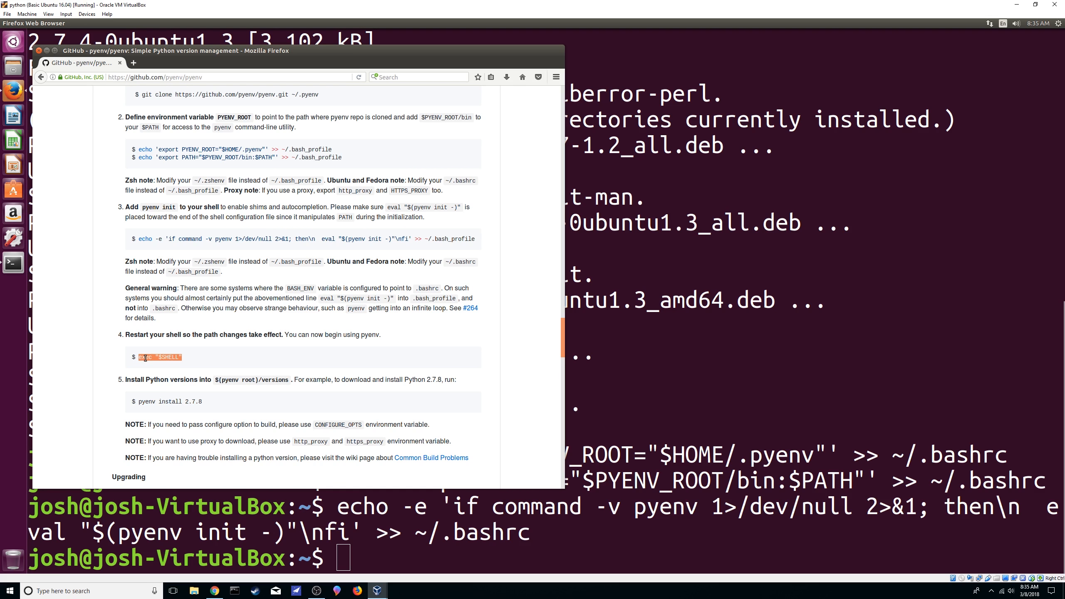
{"action": "right_click", "coordinate": [146, 358]}
{"action": "left_click", "coordinate": [167, 364]}
{"action": "left_click", "coordinate": [358, 566]}
{"action": "right_click", "coordinate": [358, 558]}
{"action": "left_click", "coordinate": [372, 526]}
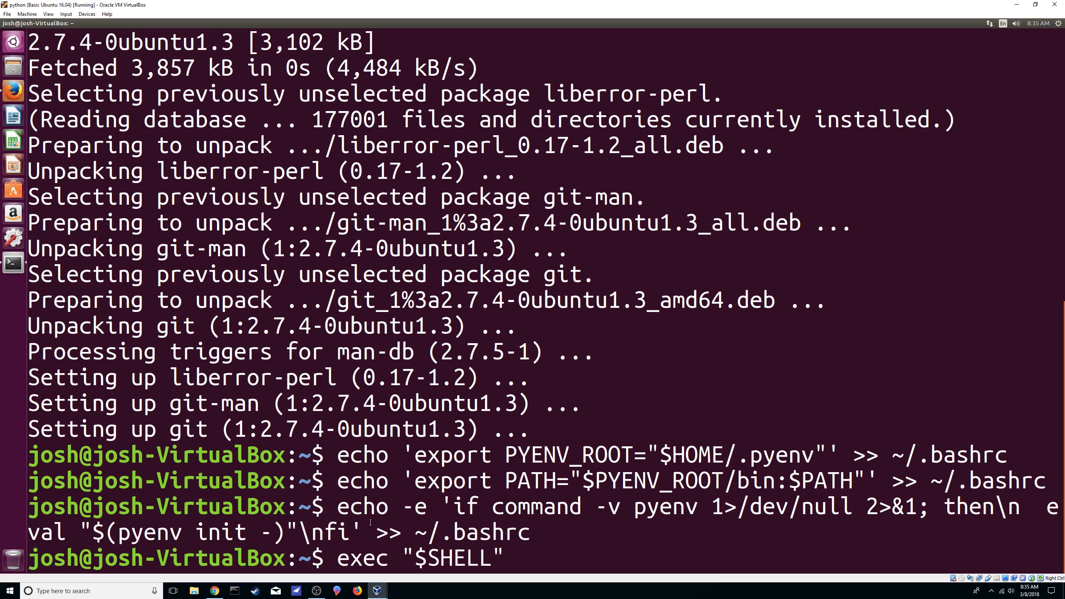
{"action": "key", "text": "Return"}
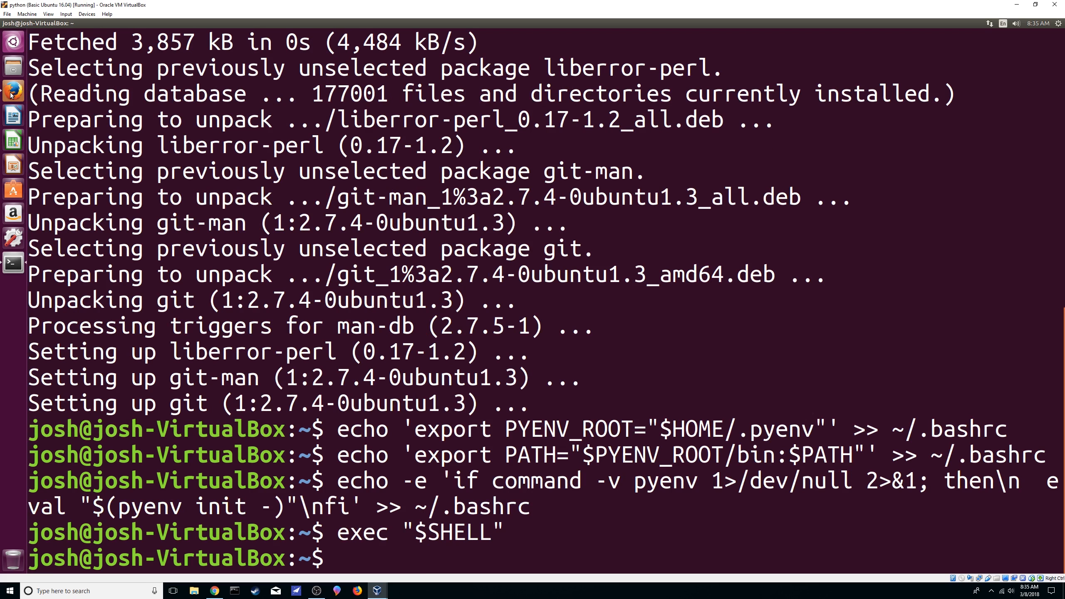
Return to the README and select the pyenv install 2.7.8 command
{"action": "key", "text": "alt+Tab"}
{"action": "left_click", "coordinate": [203, 408]}
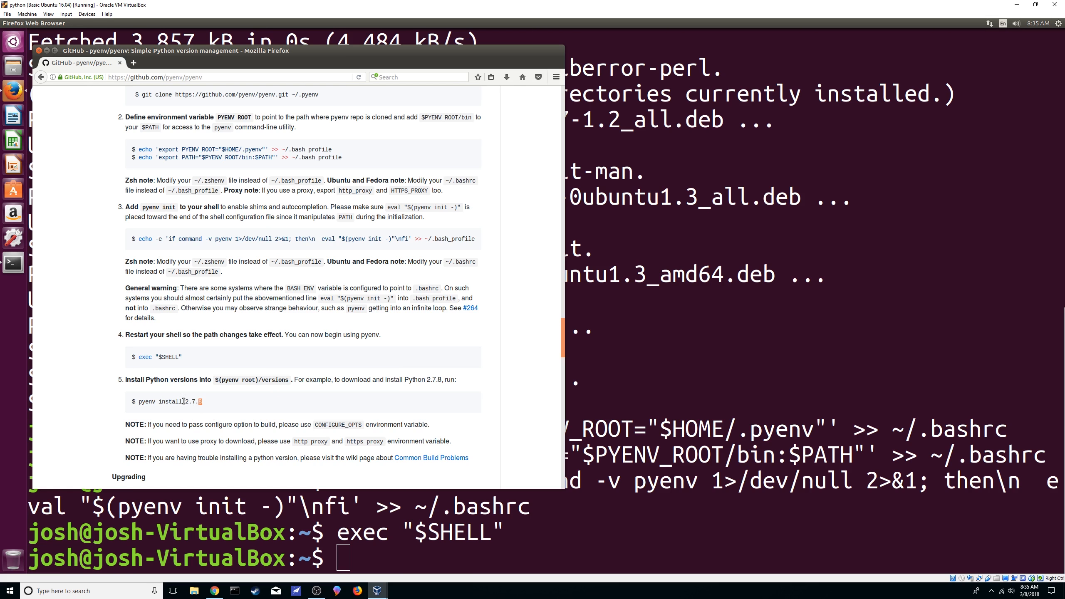
{"action": "left_click_drag", "start_coordinate": [201, 401], "coordinate": [142, 402]}
{"action": "left_click_drag", "start_coordinate": [563, 342], "coordinate": [564, 87]}
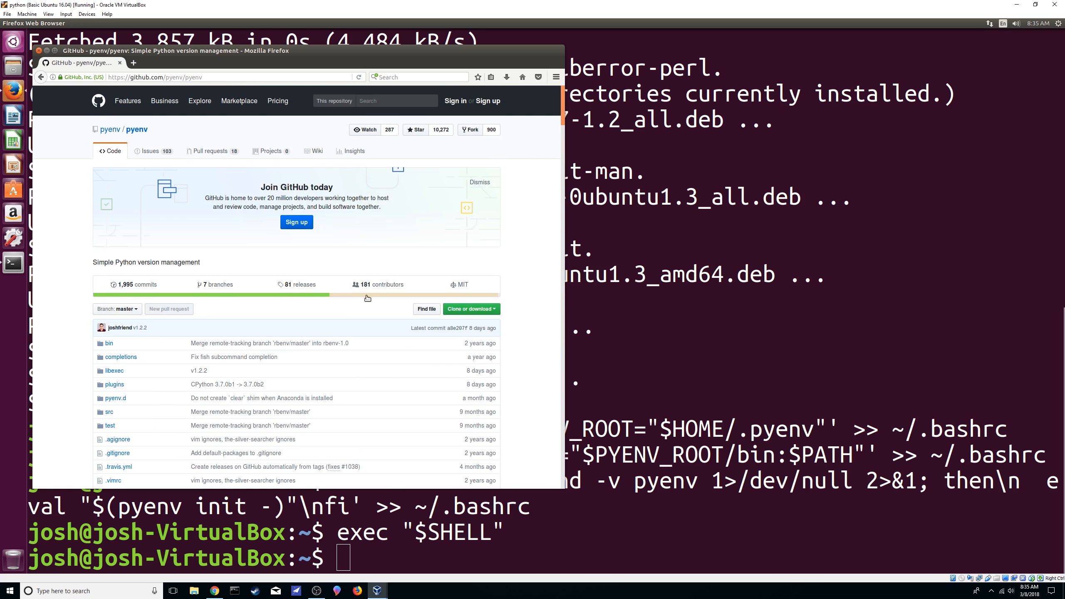
Bring up the pyenv wiki's Common build problems page in a new tab
{"action": "right_click", "coordinate": [319, 155]}
{"action": "left_click", "coordinate": [335, 158]}
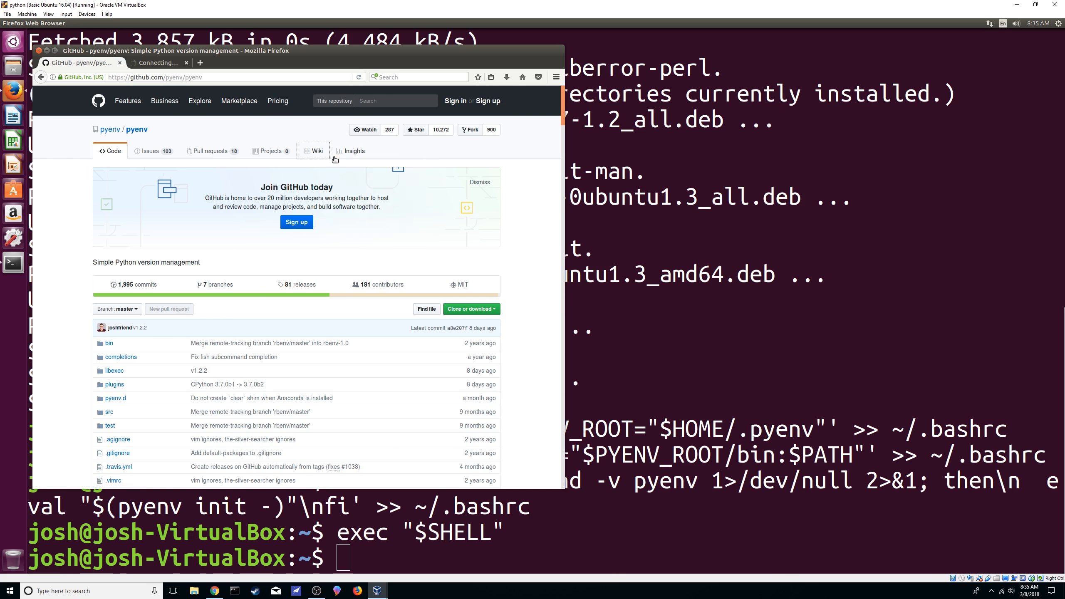
{"action": "left_click", "coordinate": [169, 64]}
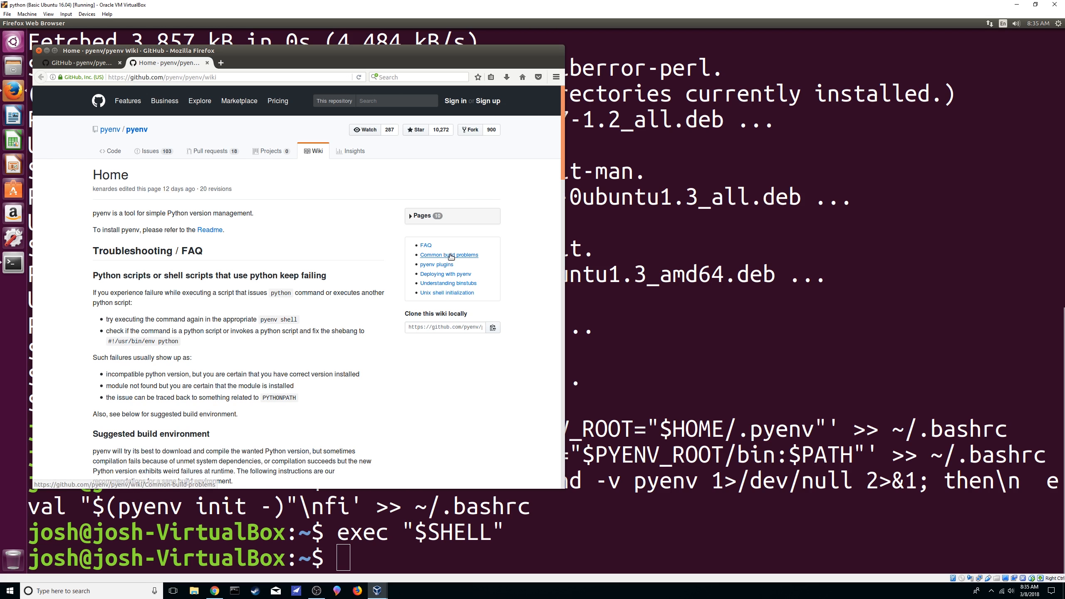
{"action": "left_click", "coordinate": [452, 256]}
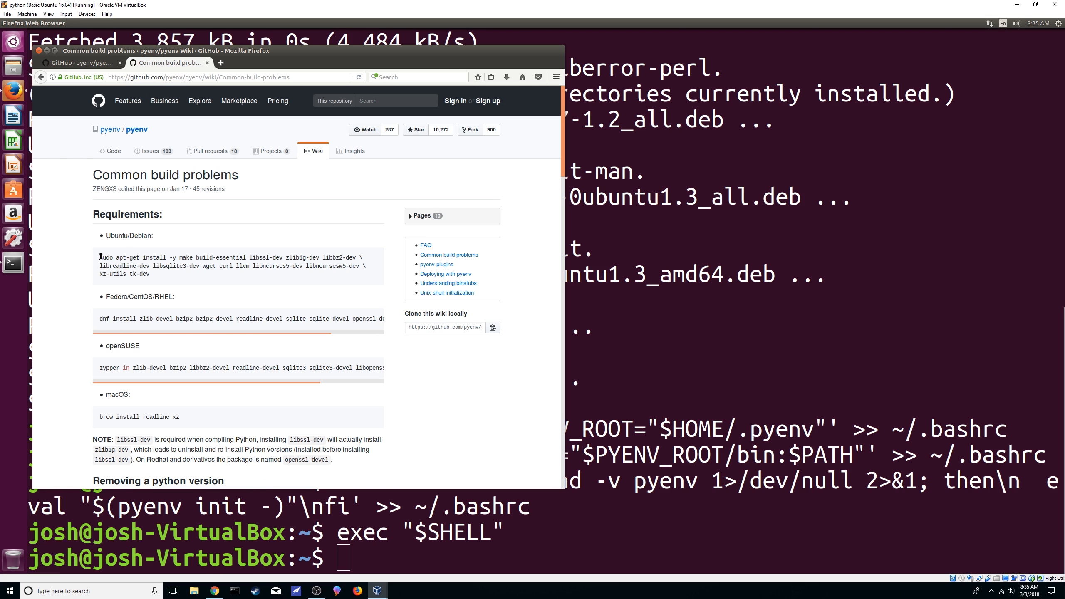
Copy the Ubuntu/Debian apt-get build-dependency command and return to the terminal
{"action": "left_click_drag", "start_coordinate": [101, 258], "coordinate": [150, 275]}
{"action": "right_click", "coordinate": [150, 274]}
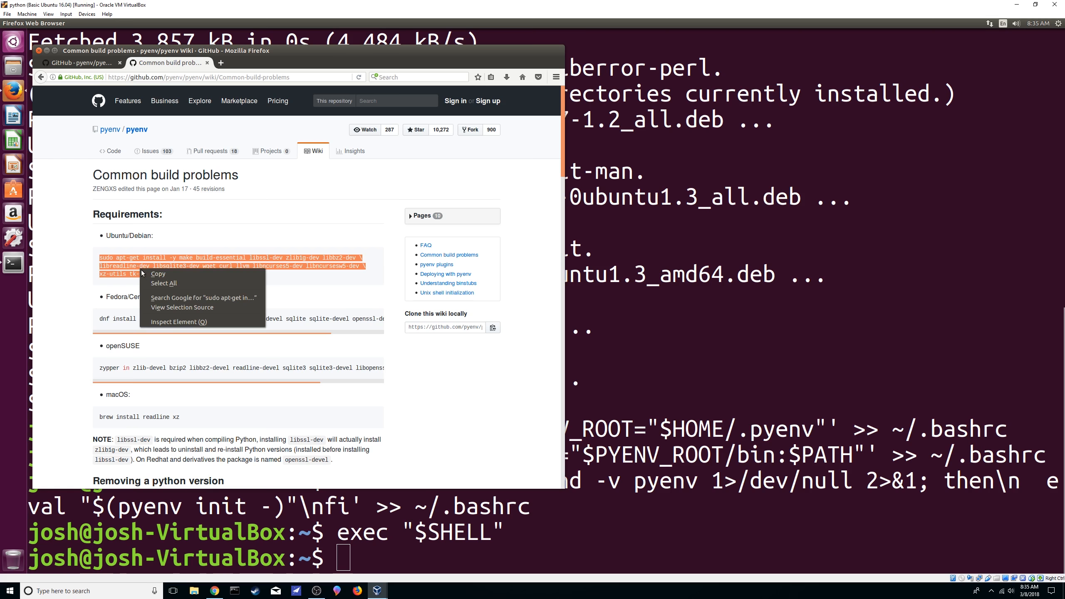
{"action": "left_click", "coordinate": [157, 274]}
{"action": "left_click", "coordinate": [81, 63]}
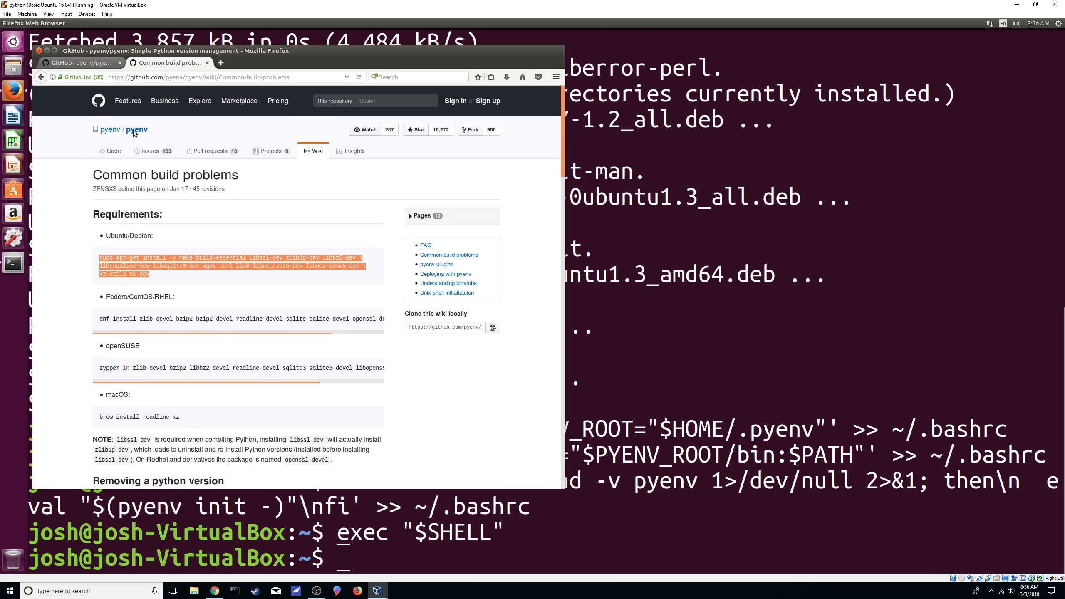
{"action": "left_click", "coordinate": [366, 556]}
Paste and run the apt-get install command for make, build-essential, libssl-dev, tk-dev and the rest
{"action": "right_click", "coordinate": [366, 557]}
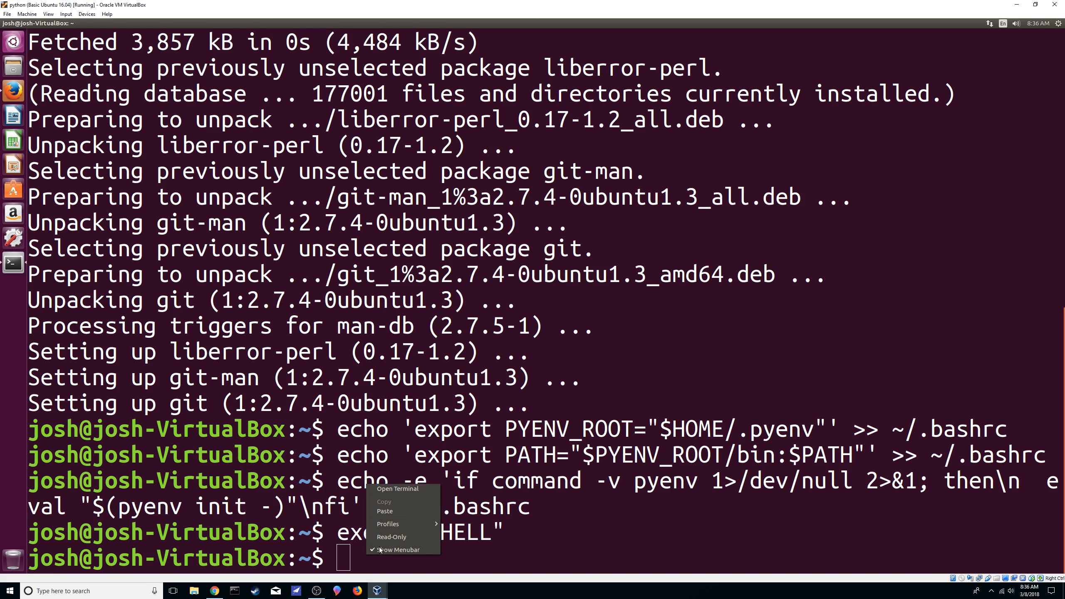
{"action": "left_click", "coordinate": [387, 513]}
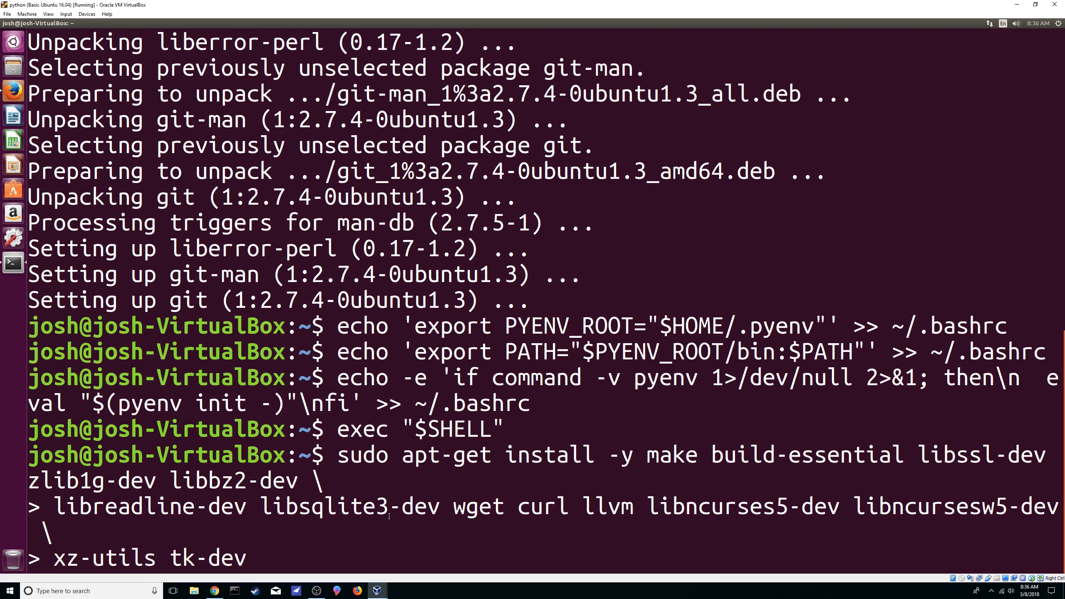
{"action": "key", "text": "Return"}
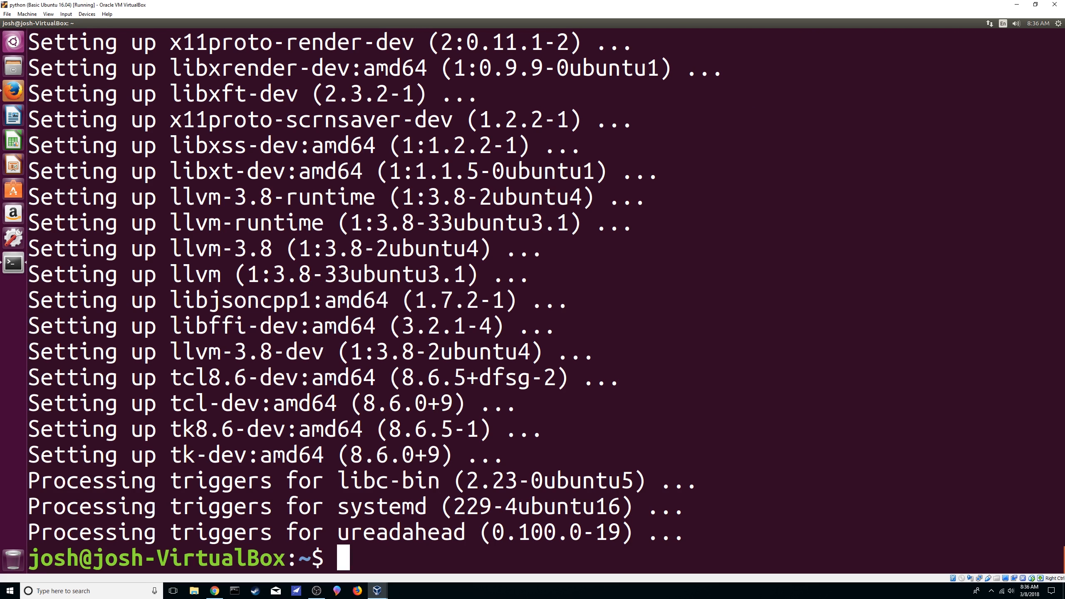
{"action": "key", "text": "alt+Tab"}
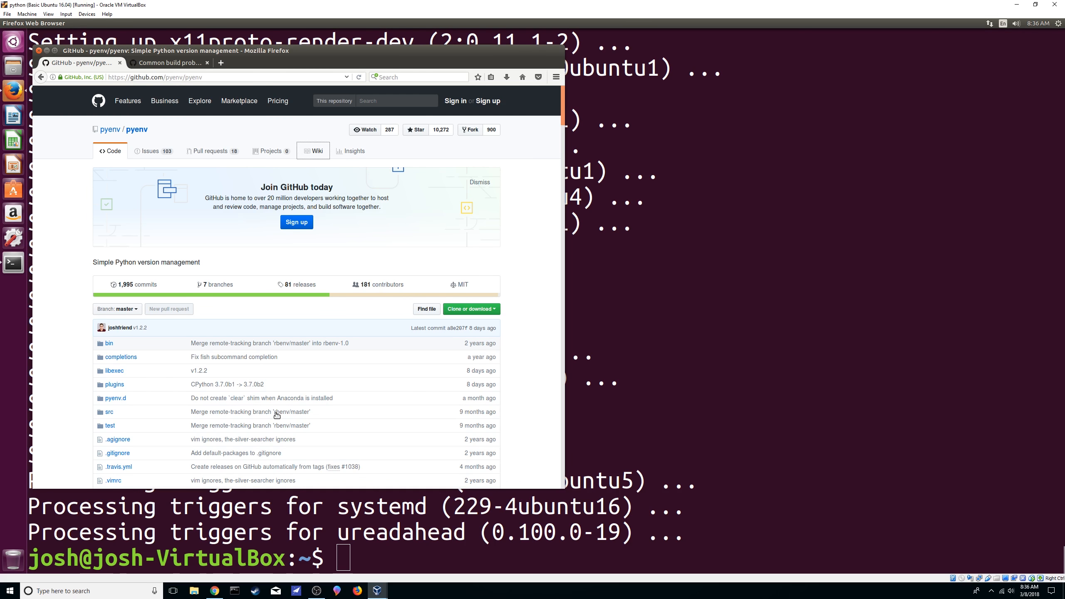
{"action": "scroll", "coordinate": [292, 412], "scroll_direction": "down", "scroll_amount": 1}
{"action": "scroll", "coordinate": [291, 411], "scroll_direction": "down", "scroll_amount": 5}
{"action": "scroll", "coordinate": [291, 411], "scroll_direction": "down", "scroll_amount": 5}
{"action": "scroll", "coordinate": [292, 411], "scroll_direction": "down", "scroll_amount": 5}
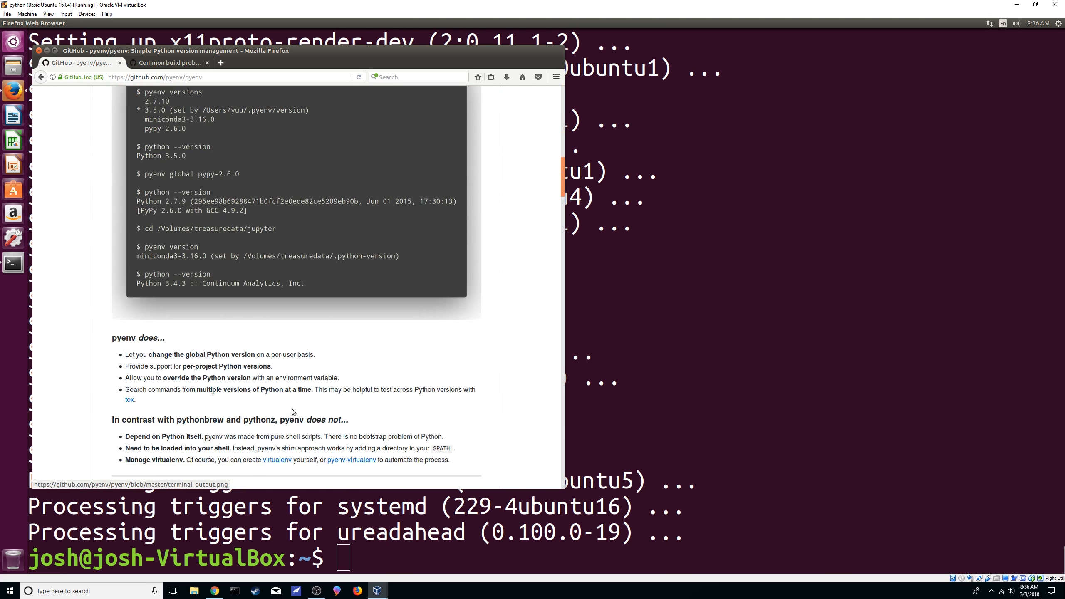
{"action": "scroll", "coordinate": [292, 411], "scroll_direction": "down", "scroll_amount": 5}
{"action": "scroll", "coordinate": [294, 411], "scroll_direction": "down", "scroll_amount": 5}
{"action": "scroll", "coordinate": [293, 411], "scroll_direction": "down", "scroll_amount": 5}
{"action": "scroll", "coordinate": [294, 412], "scroll_direction": "down", "scroll_amount": 5}
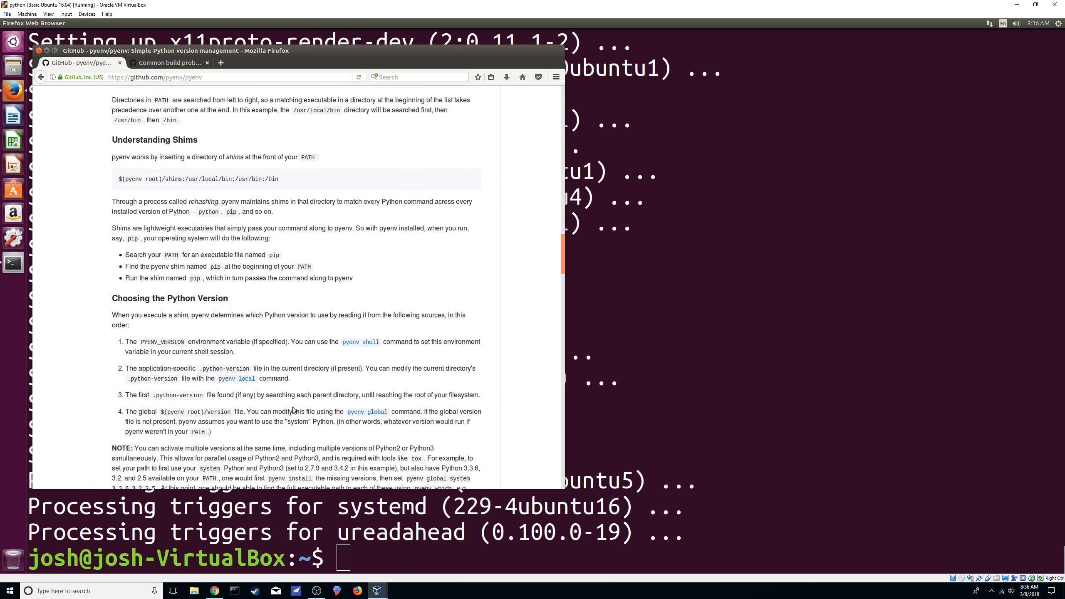
{"action": "scroll", "coordinate": [293, 411], "scroll_direction": "down", "scroll_amount": 5}
{"action": "scroll", "coordinate": [294, 410], "scroll_direction": "down", "scroll_amount": 5}
{"action": "scroll", "coordinate": [293, 409], "scroll_direction": "down", "scroll_amount": 5}
{"action": "scroll", "coordinate": [293, 410], "scroll_direction": "down", "scroll_amount": 5}
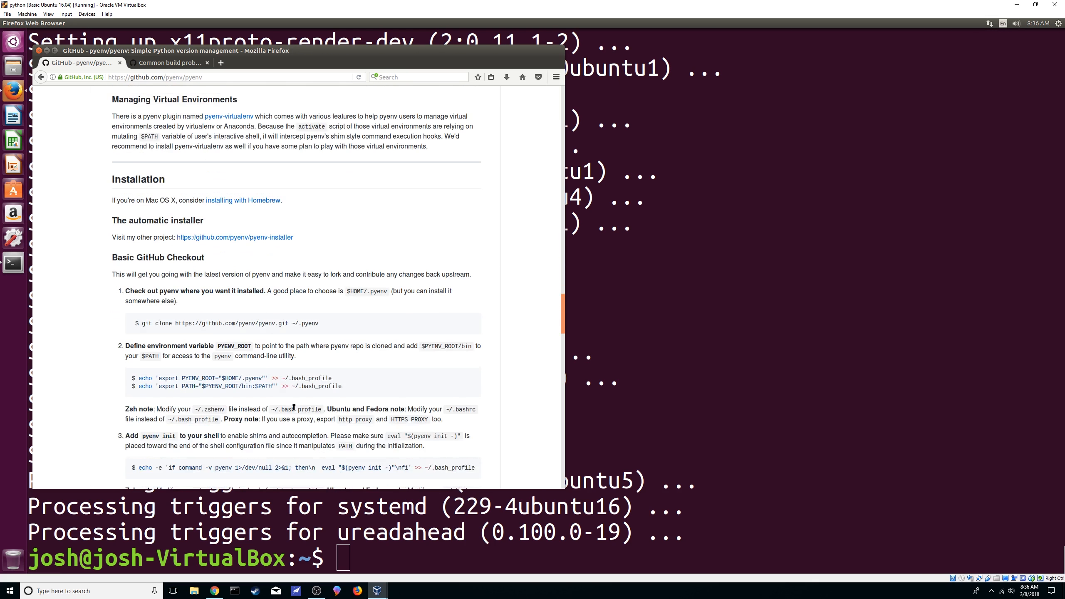
{"action": "scroll", "coordinate": [293, 410], "scroll_direction": "down", "scroll_amount": 5}
{"action": "scroll", "coordinate": [293, 407], "scroll_direction": "down", "scroll_amount": 3}
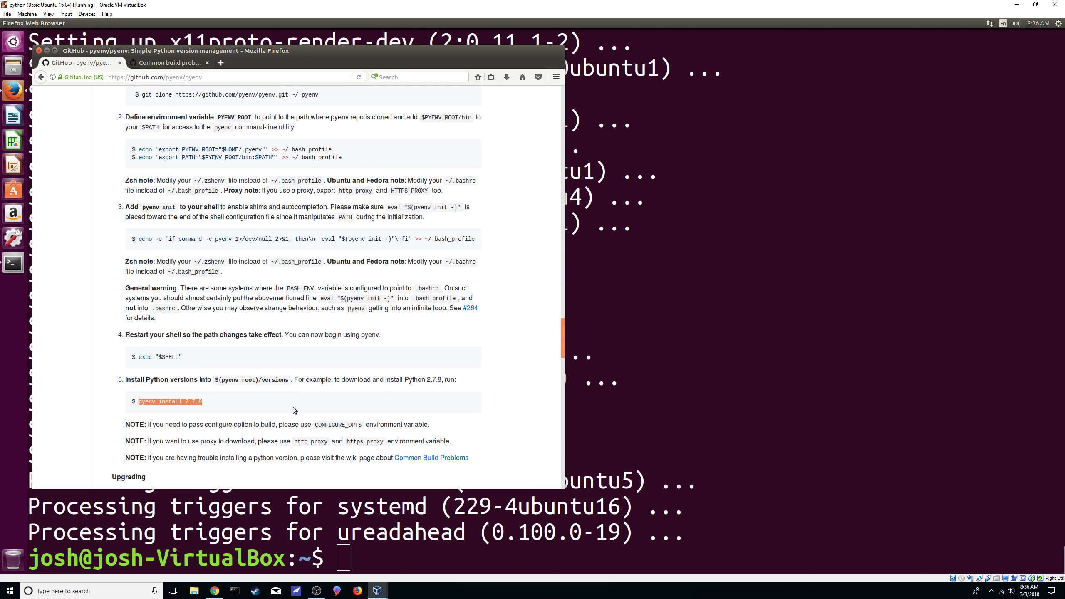
Copy the 'pyenv install 2.7.8' example from the README and return to the terminal
{"action": "right_click", "coordinate": [190, 401]}
{"action": "left_click", "coordinate": [218, 410]}
{"action": "left_click", "coordinate": [363, 560]}
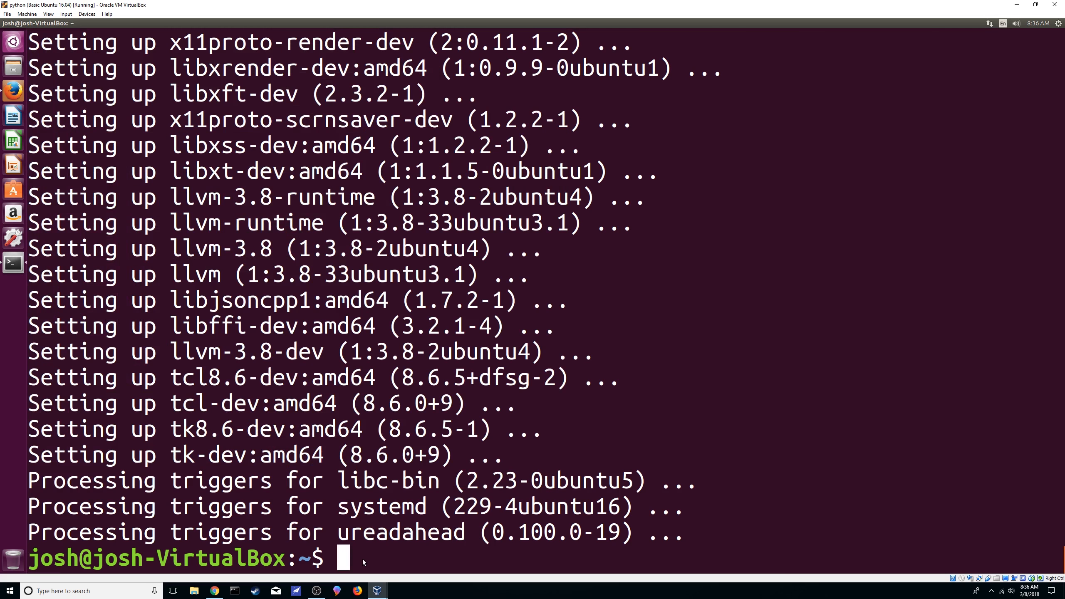
Run 'pyenv install 2.7.8' (command not found), then 'ls -a' to list hidden home files
{"action": "right_click", "coordinate": [363, 559]}
{"action": "left_click", "coordinate": [386, 518]}
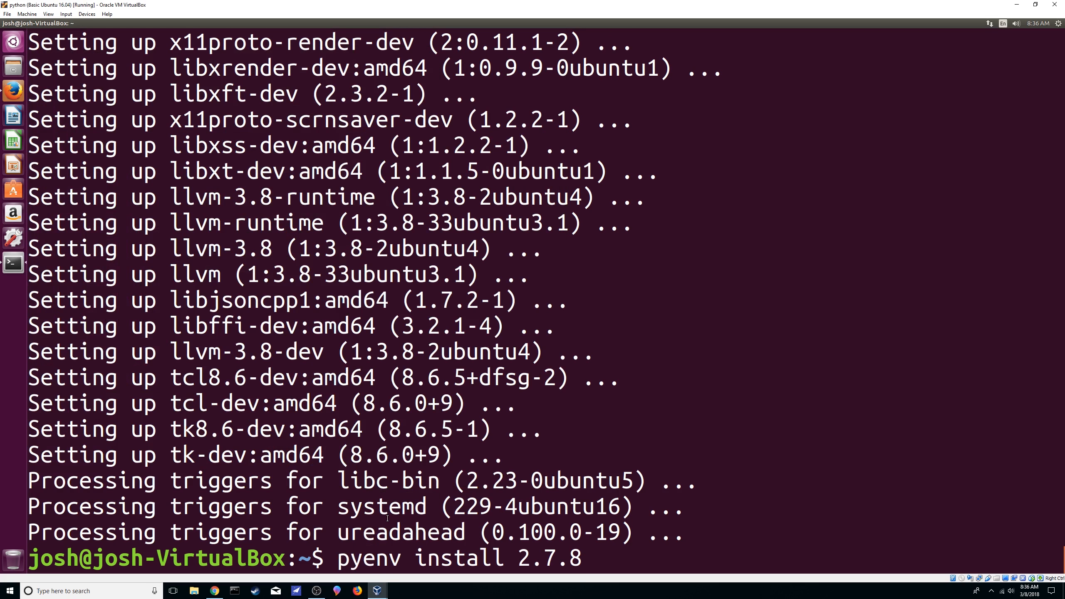
{"action": "key", "text": "Return"}
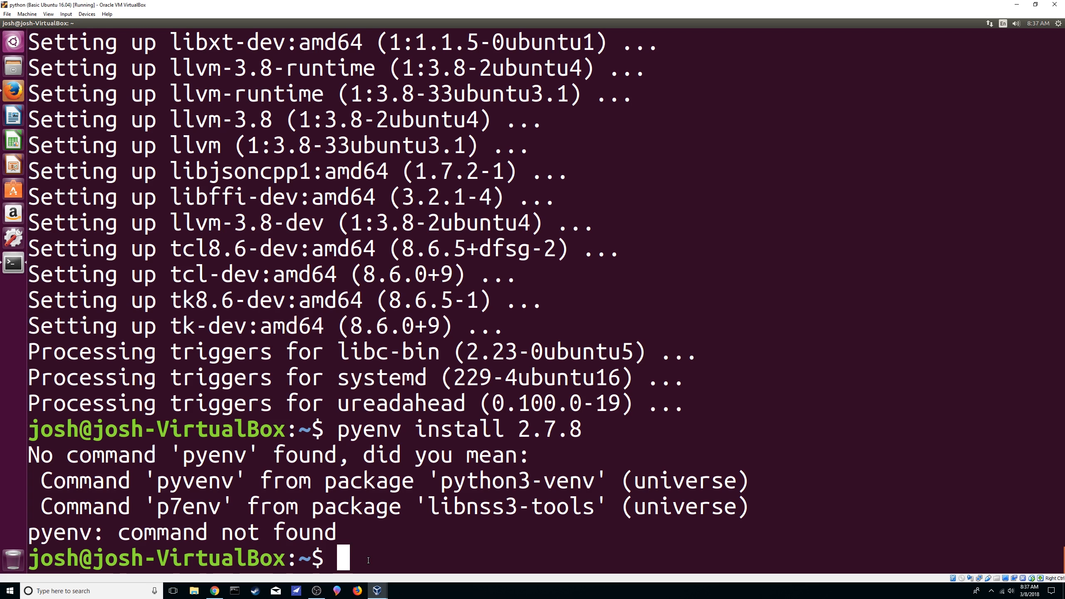
{"action": "type", "text": "ls -a"}
{"action": "key", "text": "Return"}
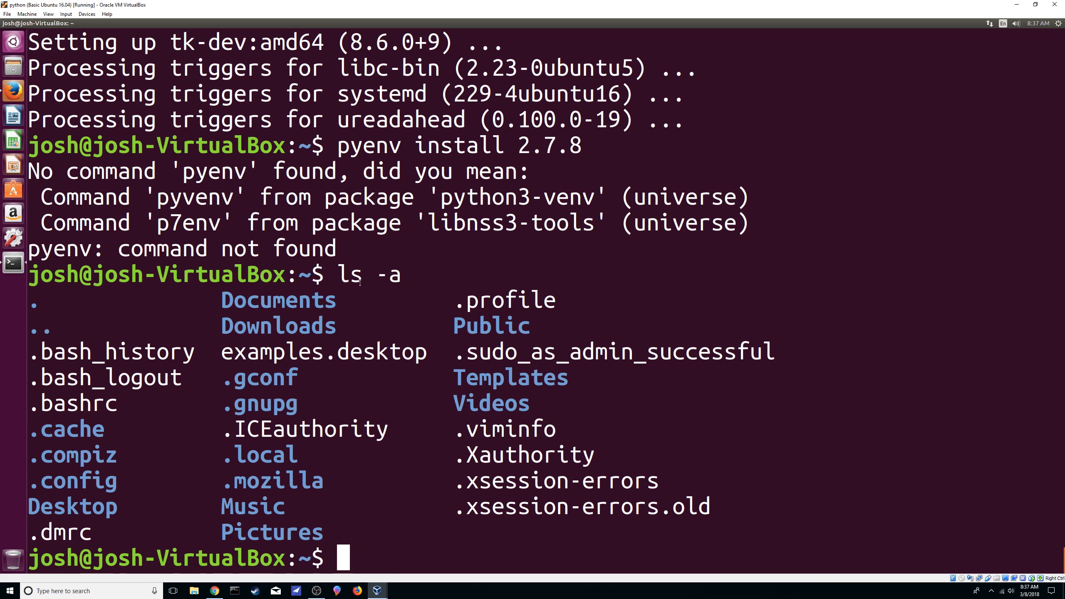
{"action": "left_click", "coordinate": [14, 92]}
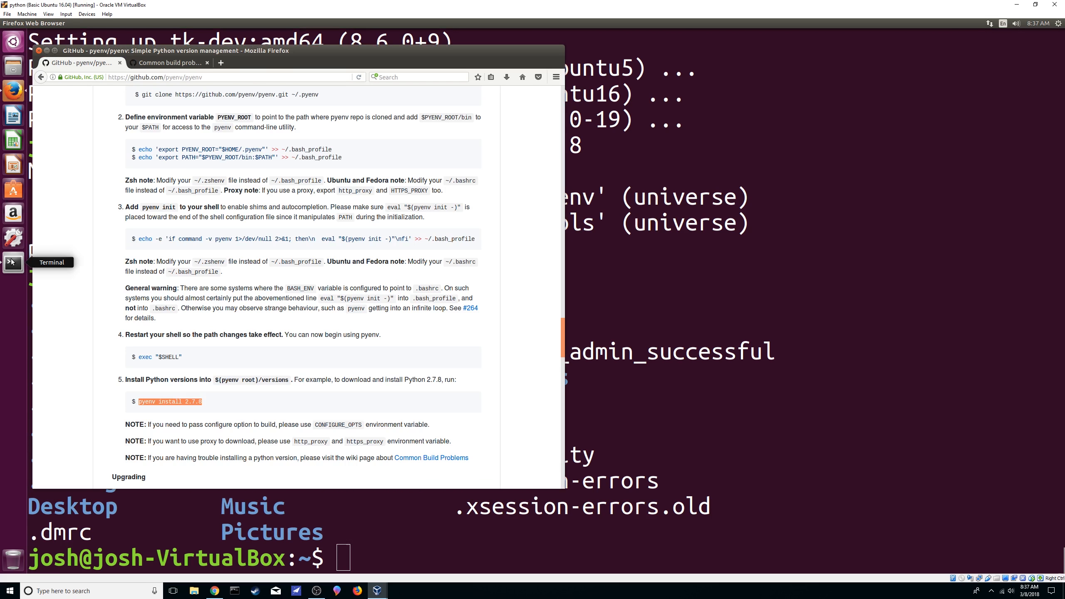
{"action": "scroll", "coordinate": [252, 404], "scroll_direction": "up", "scroll_amount": 1}
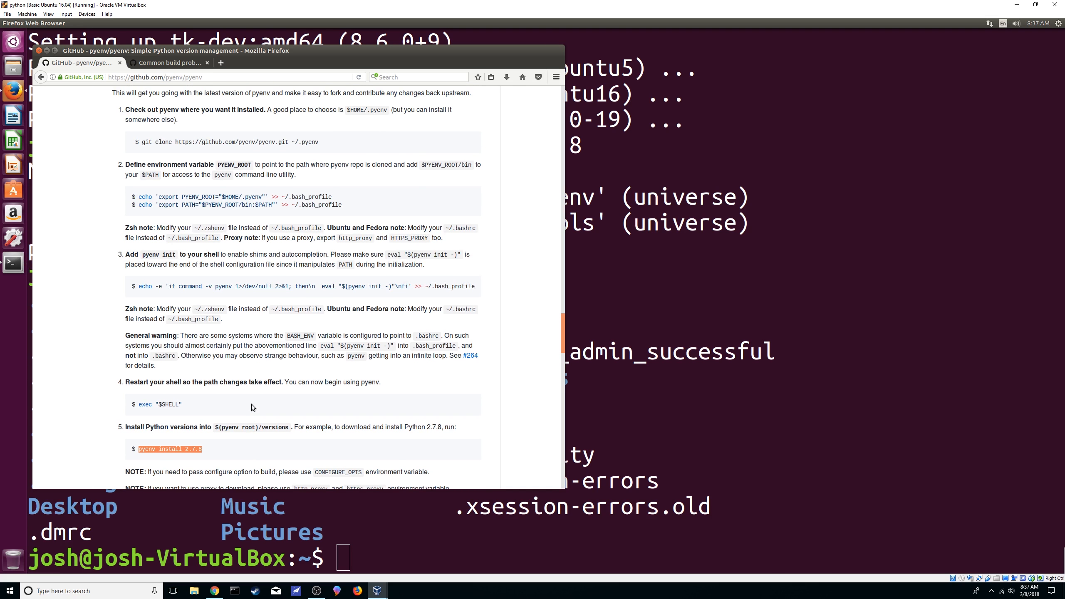
{"action": "left_click", "coordinate": [618, 442]}
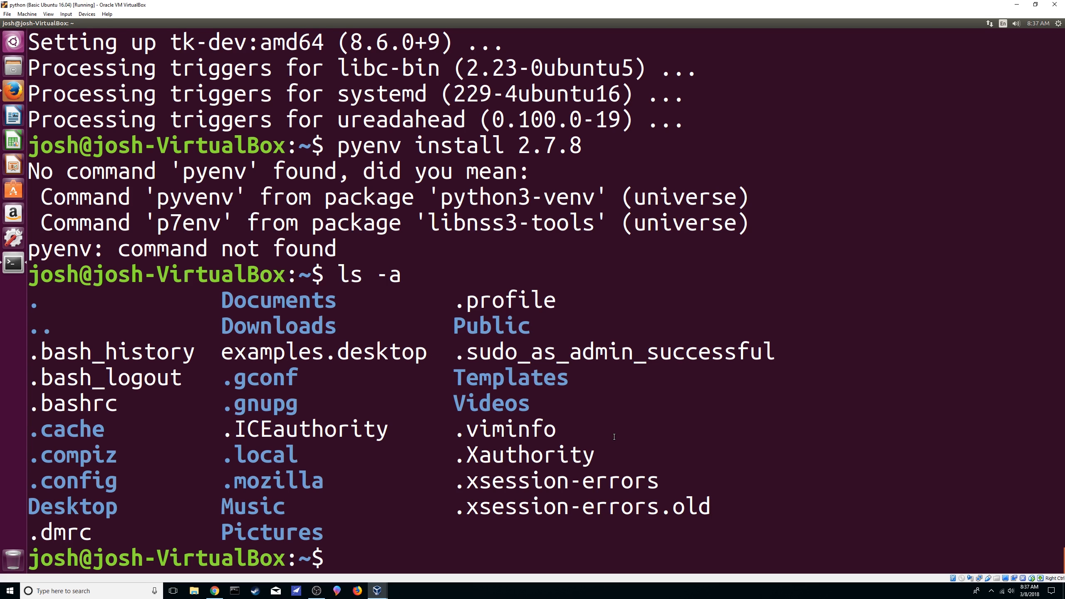
{"action": "type", "text": "sudo vim "}
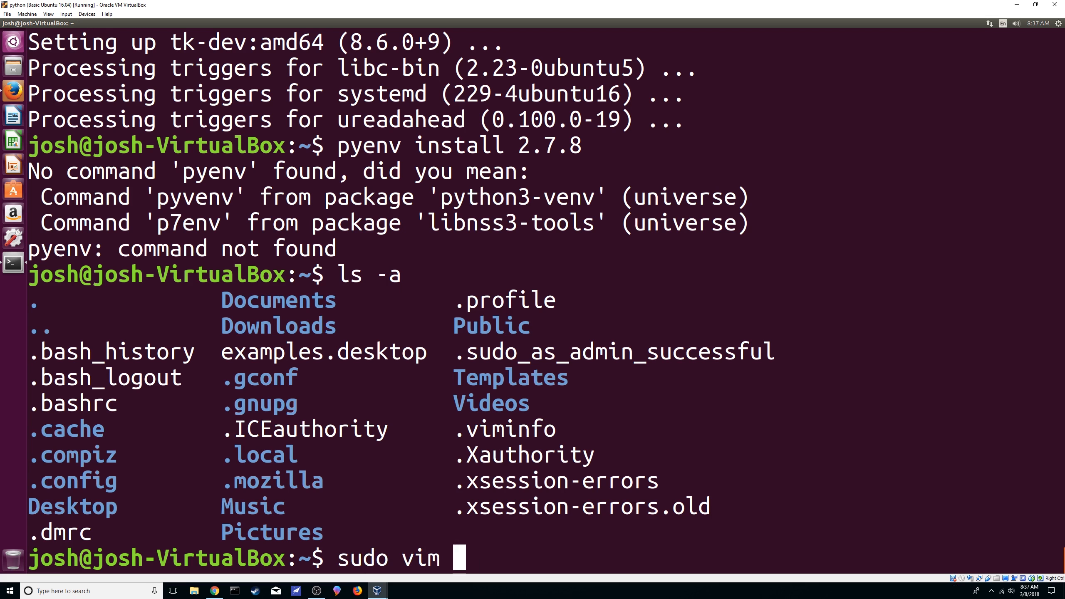
{"action": "type", "text": ".bashrc"}
{"action": "key", "text": "Return"}
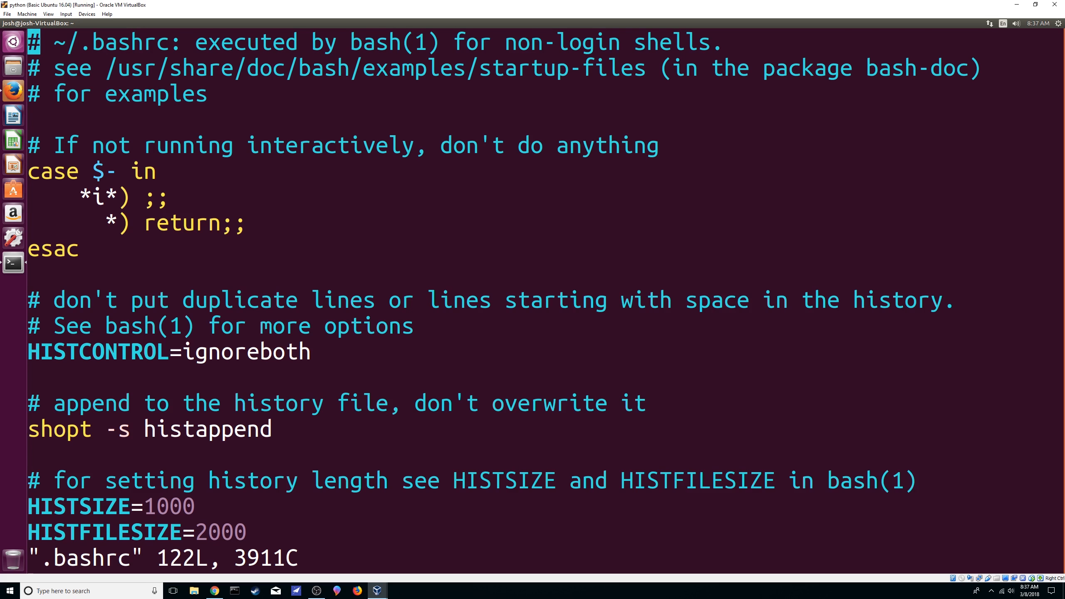
{"action": "key", "text": "shift+g"}
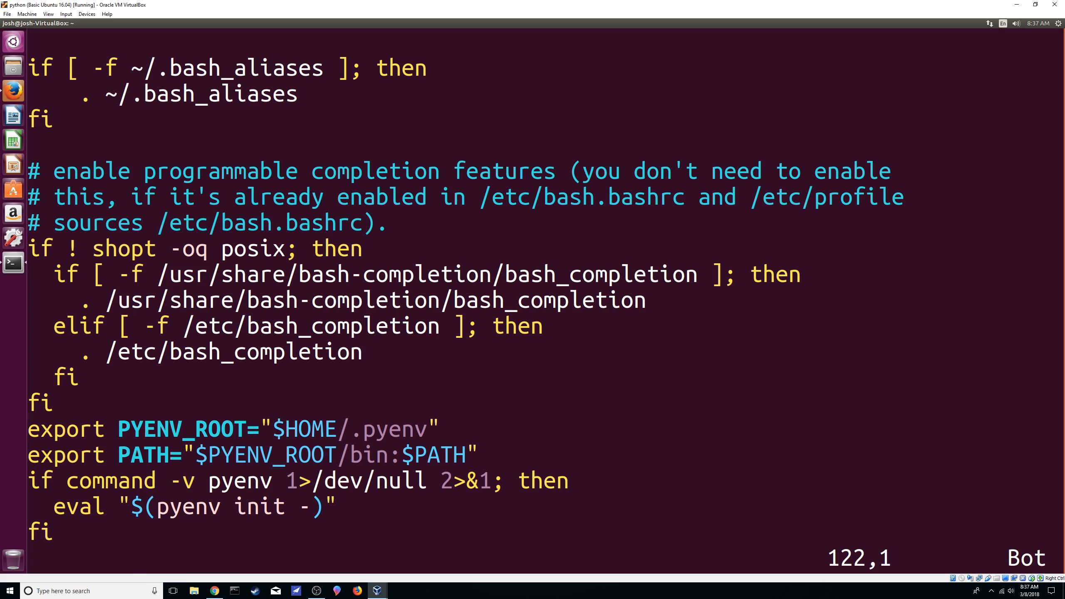
{"action": "type", "text": ":q"}
{"action": "key", "text": "Return"}
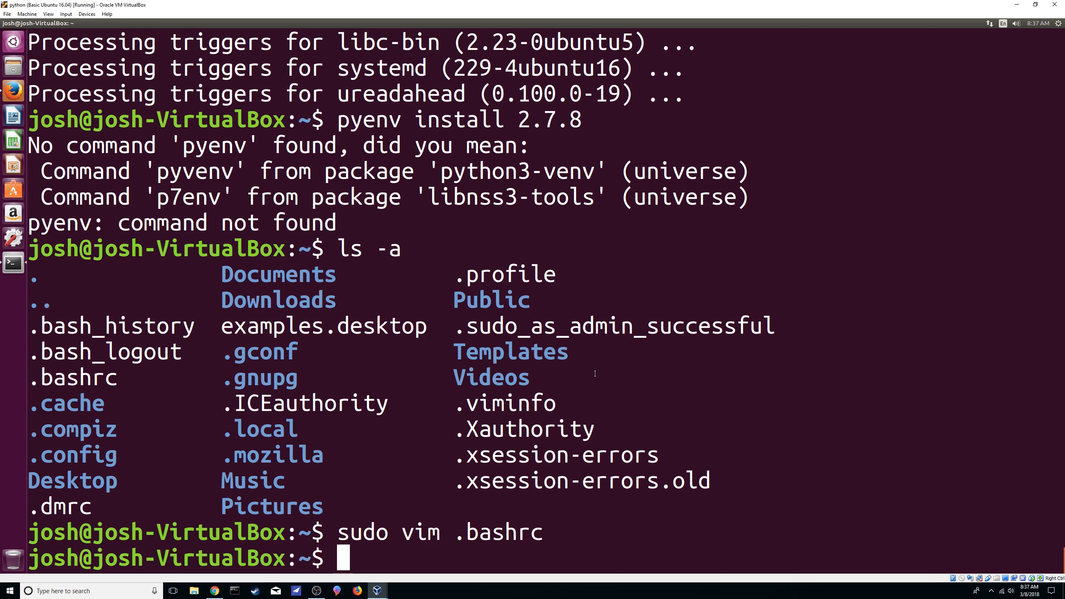
Copy the pyenv git clone command from Basic GitHub Checkout and go back to the terminal prompt
{"action": "key", "text": "alt+Tab"}
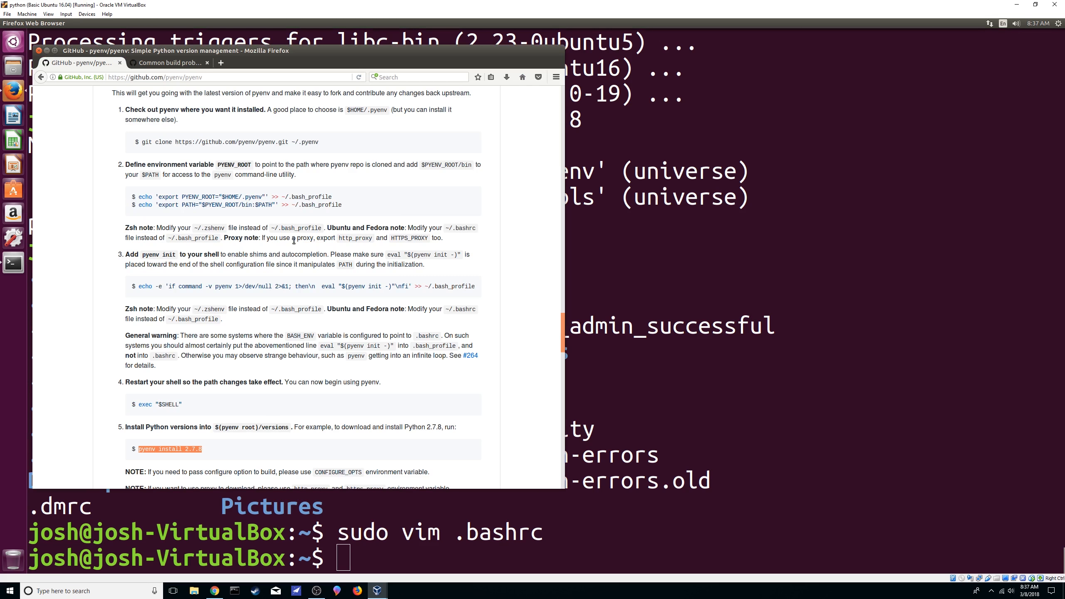
{"action": "scroll", "coordinate": [291, 299], "scroll_direction": "up", "scroll_amount": 1}
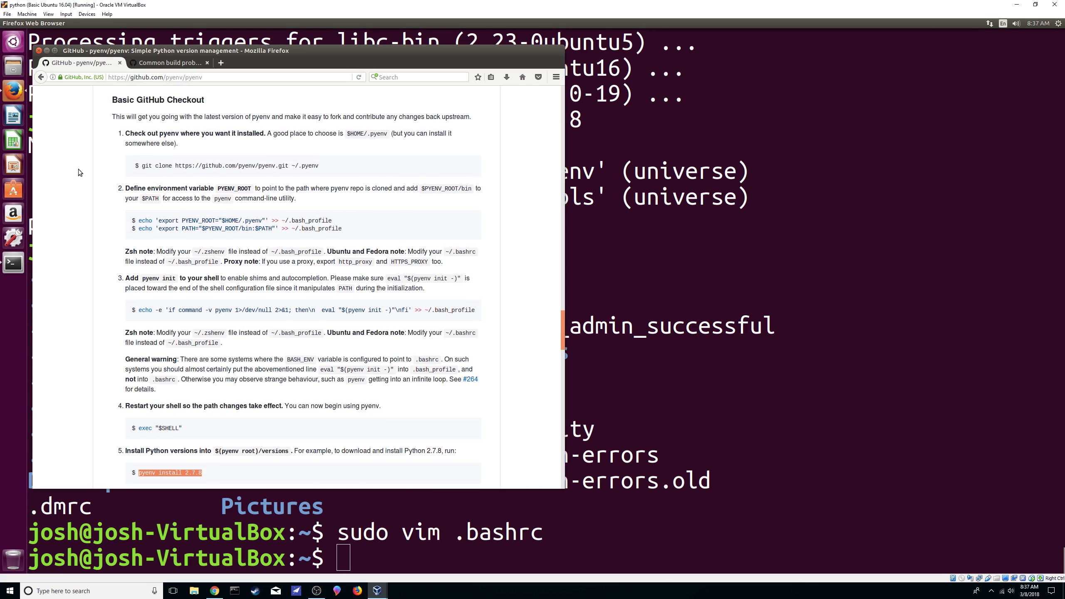
{"action": "double_click", "coordinate": [147, 165]}
{"action": "left_click_drag", "start_coordinate": [147, 165], "coordinate": [320, 168]}
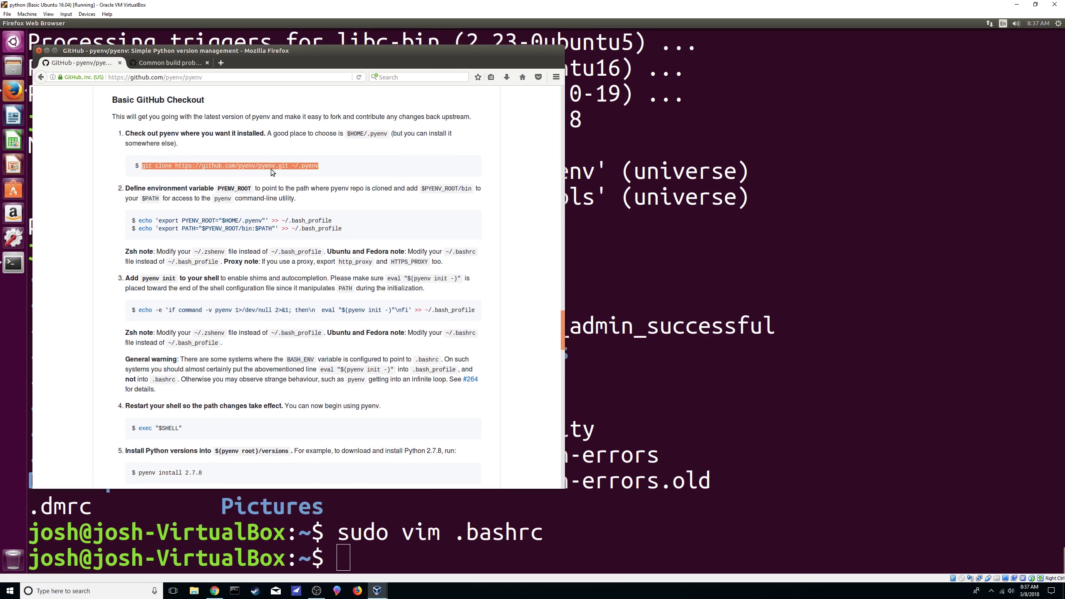
{"action": "right_click", "coordinate": [319, 166]}
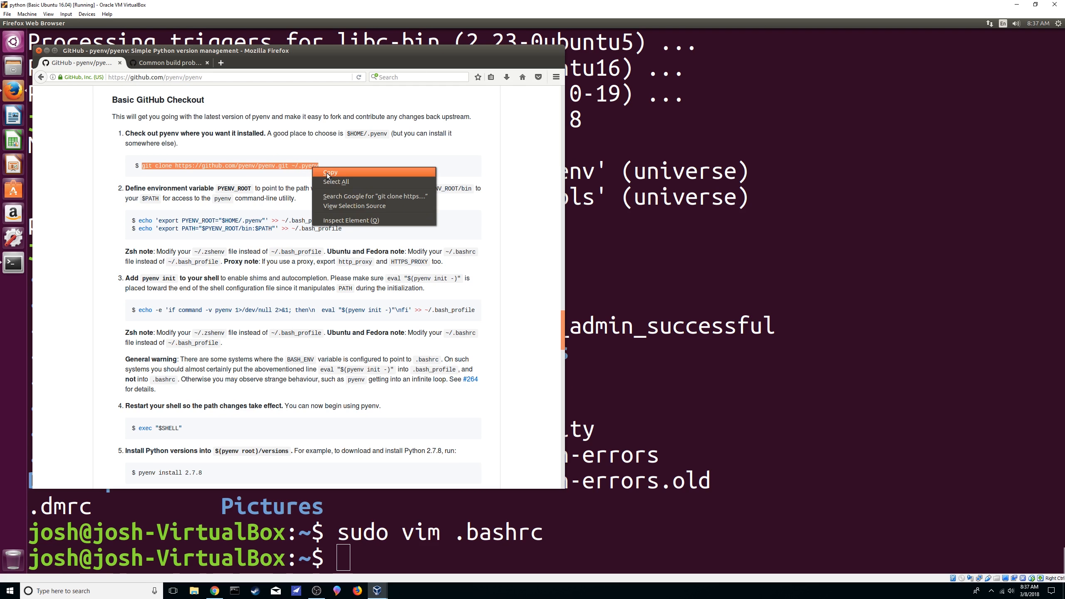
{"action": "left_click", "coordinate": [325, 193]}
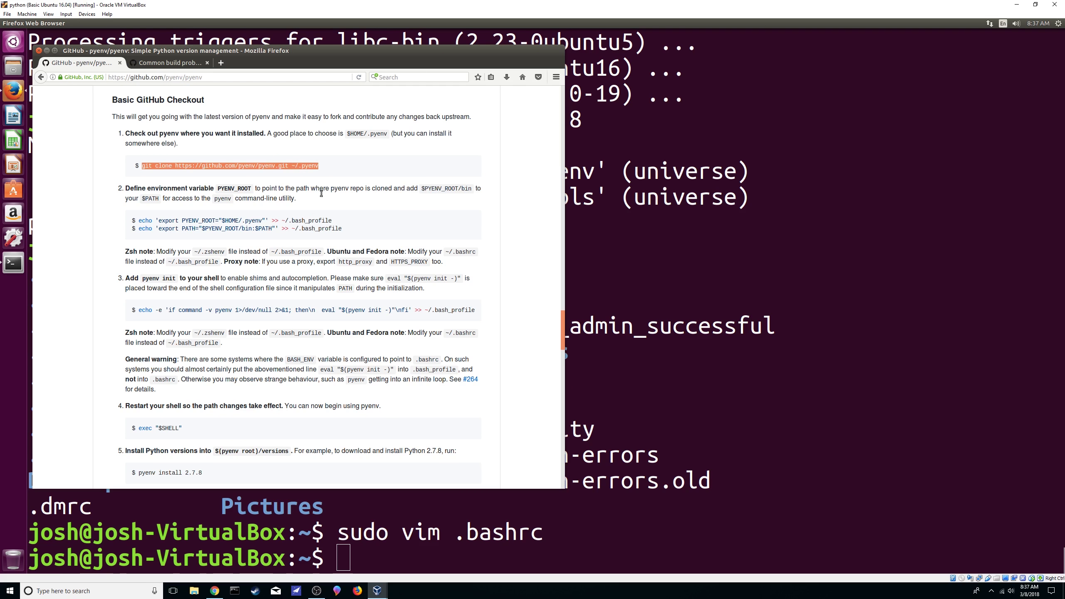
{"action": "left_click", "coordinate": [349, 560]}
{"action": "right_click", "coordinate": [349, 563]}
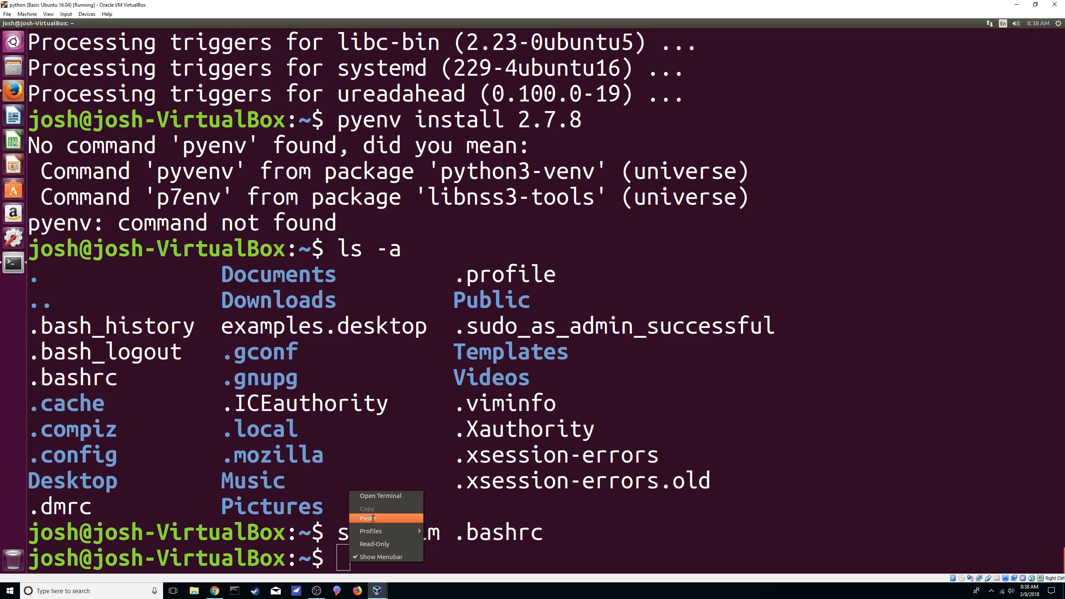
Run the git clone command to clone pyenv into ~/.pyenv
{"action": "left_click", "coordinate": [373, 518]}
{"action": "key", "text": "Return"}
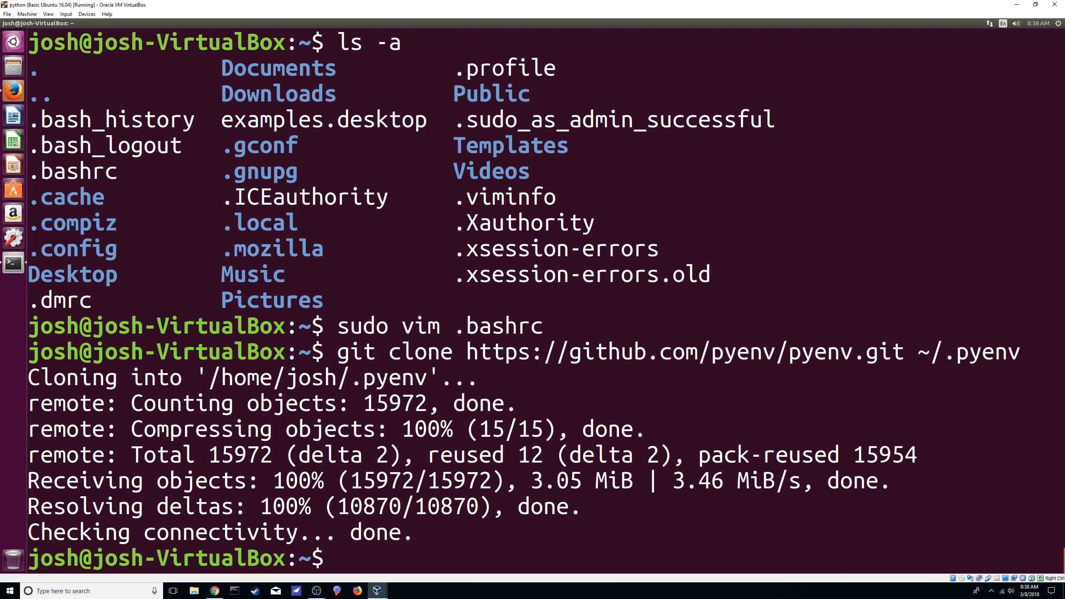
Restart the shell from history, then run 'pyenv install 2.7.8' to install Python 2.7.8
{"action": "key", "text": "Up"}
{"action": "key", "text": "Up"}
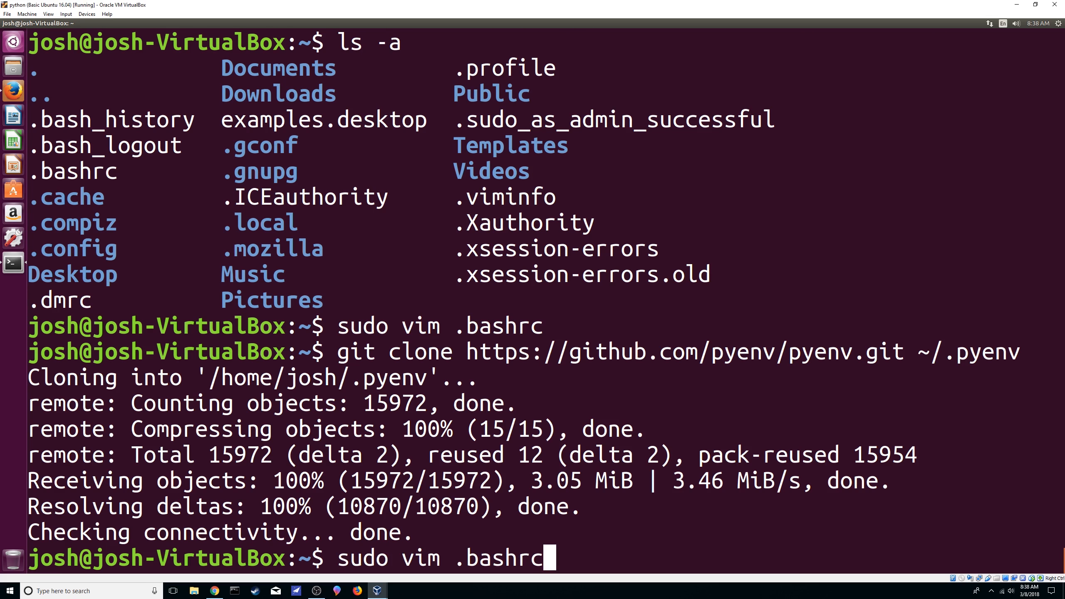
{"action": "key", "text": "Up"}
{"action": "key", "text": "Up"}
{"action": "key", "text": "Up"}
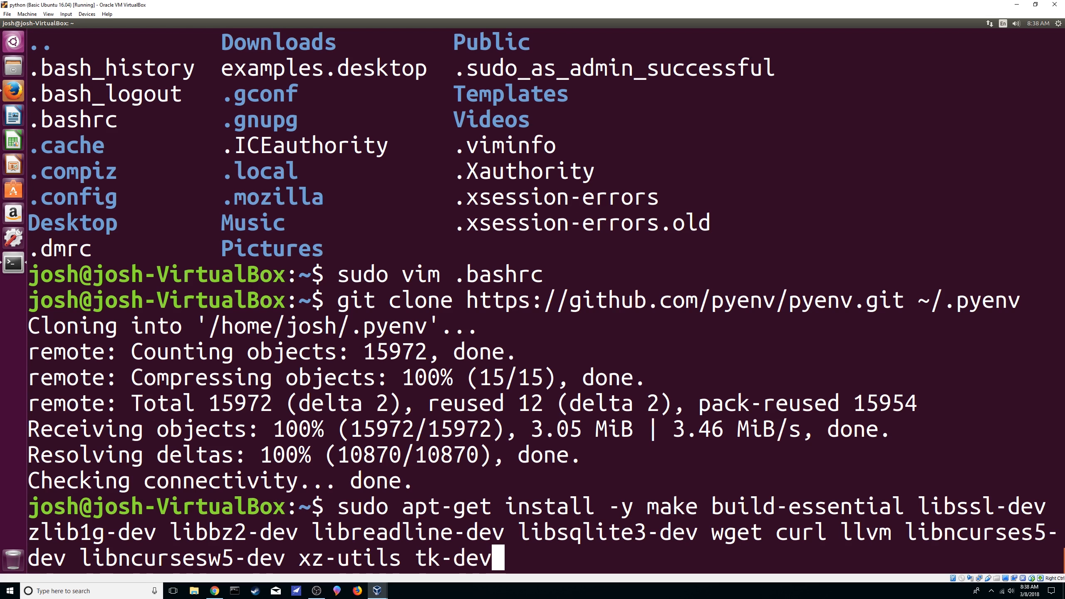
{"action": "key", "text": "Up"}
{"action": "key", "text": "Return"}
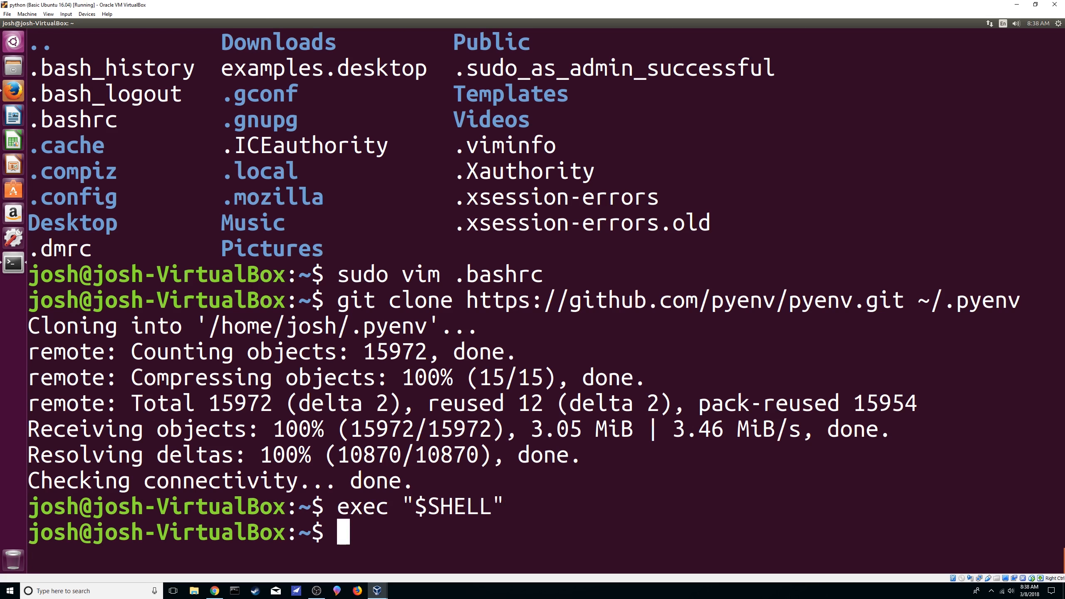
{"action": "key", "text": "Up"}
{"action": "key", "text": "Up"}
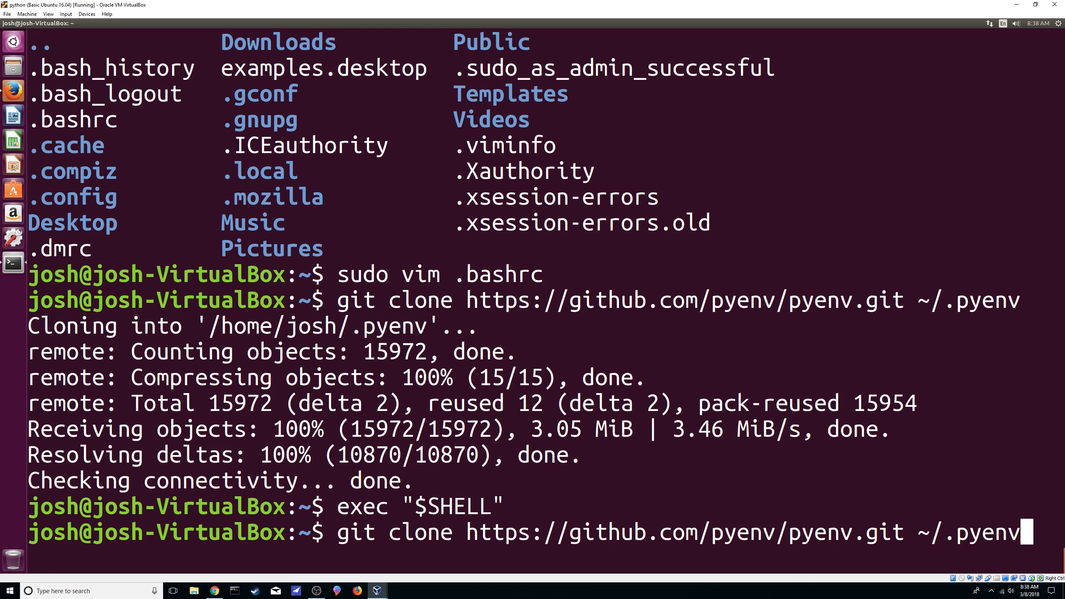
{"action": "key", "text": "Up"}
{"action": "key", "text": "Up"}
{"action": "key", "text": "Up"}
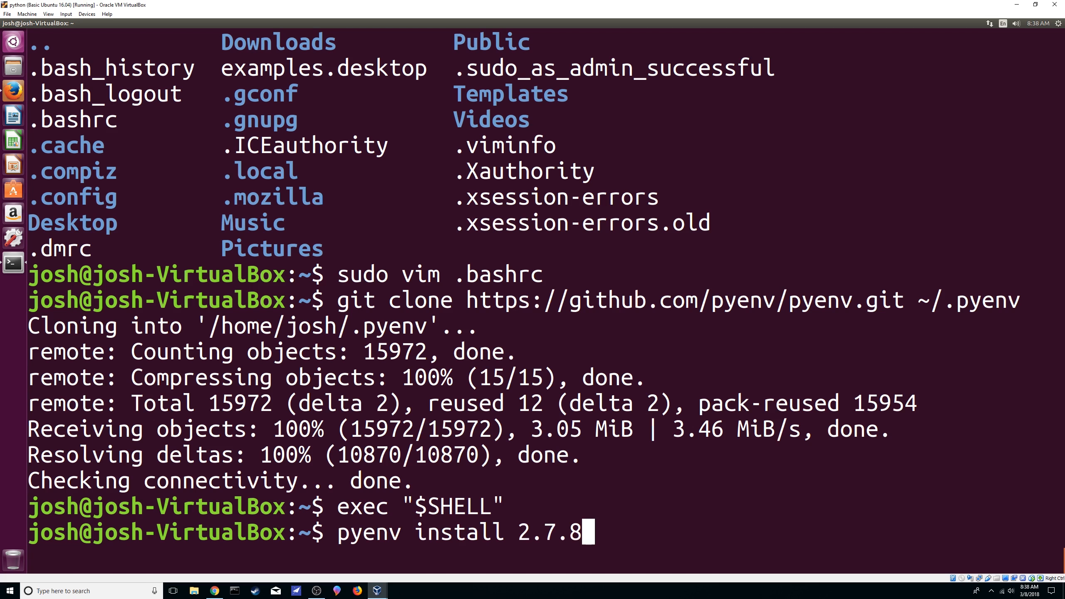
{"action": "key", "text": "Return"}
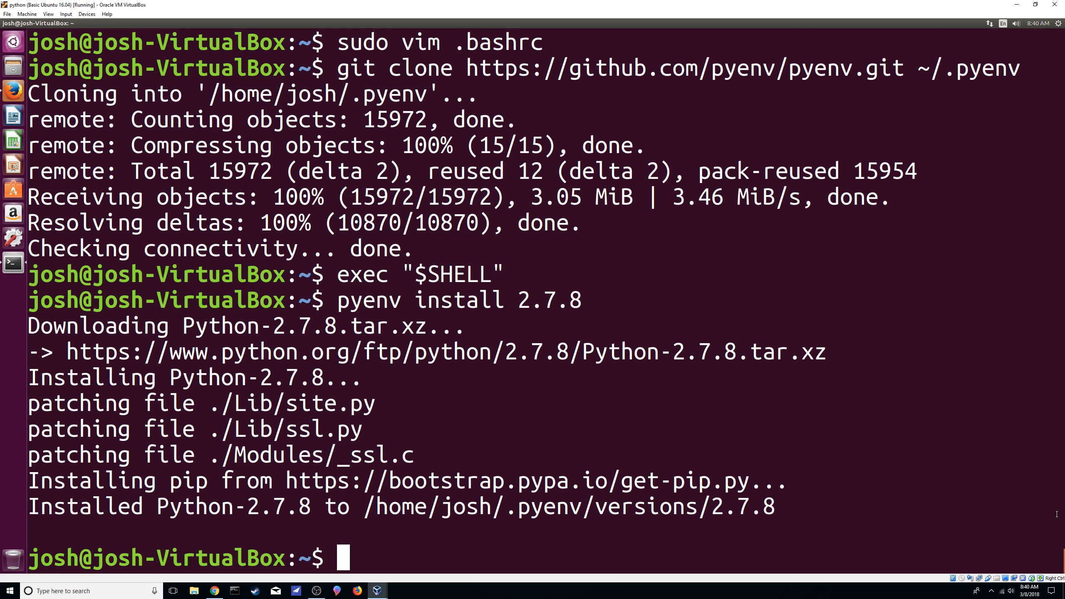
{"action": "type", "text": "py"}
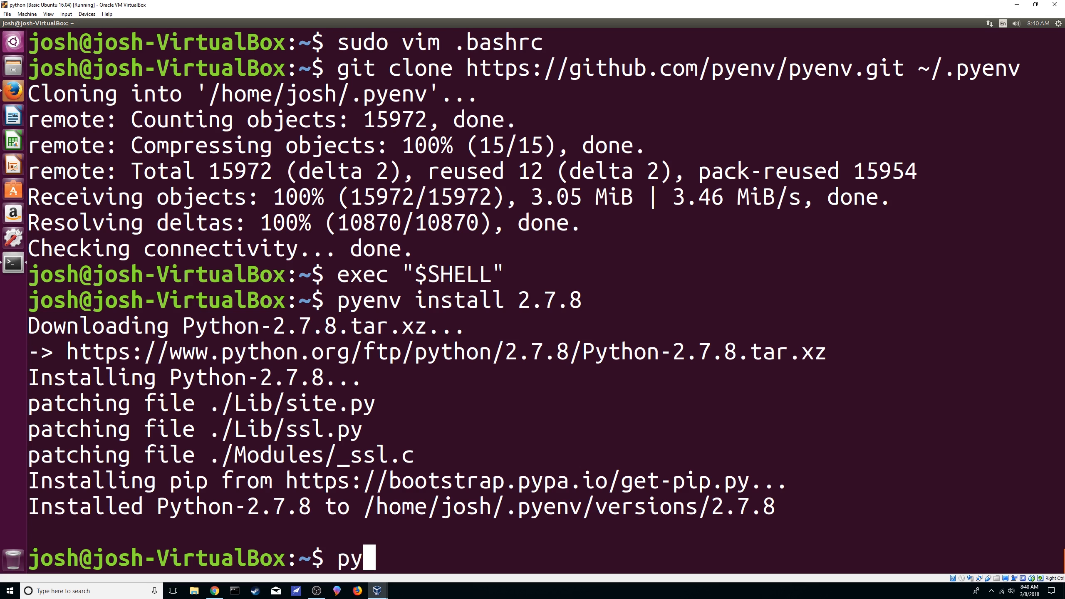
{"action": "type", "text": "env v"}
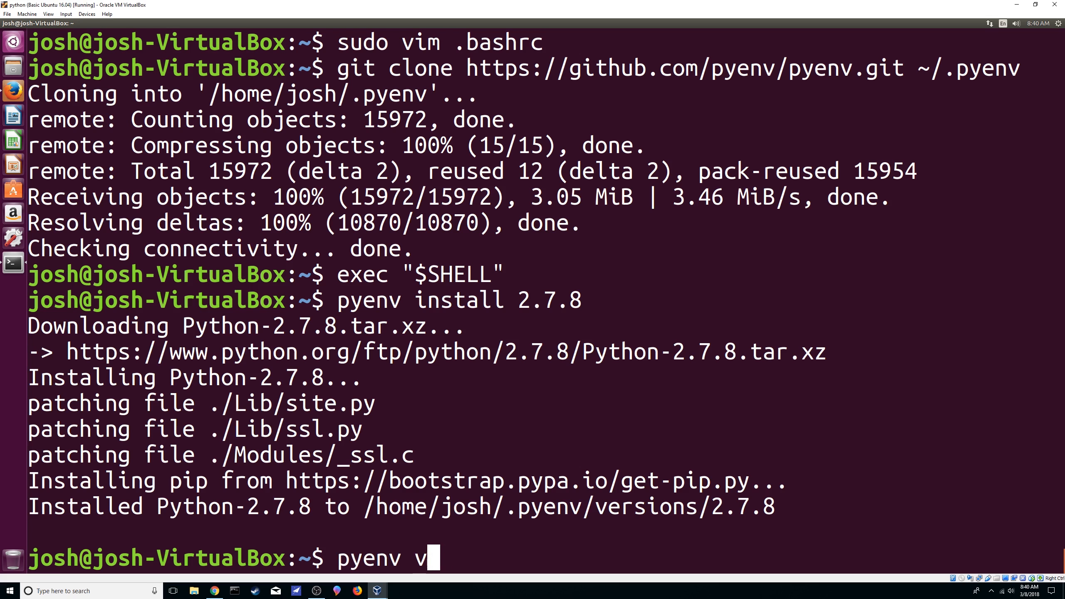
{"action": "type", "text": "ersions"}
Run 'pyenv versions' to show system and 2.7.8
{"action": "key", "text": "Return"}
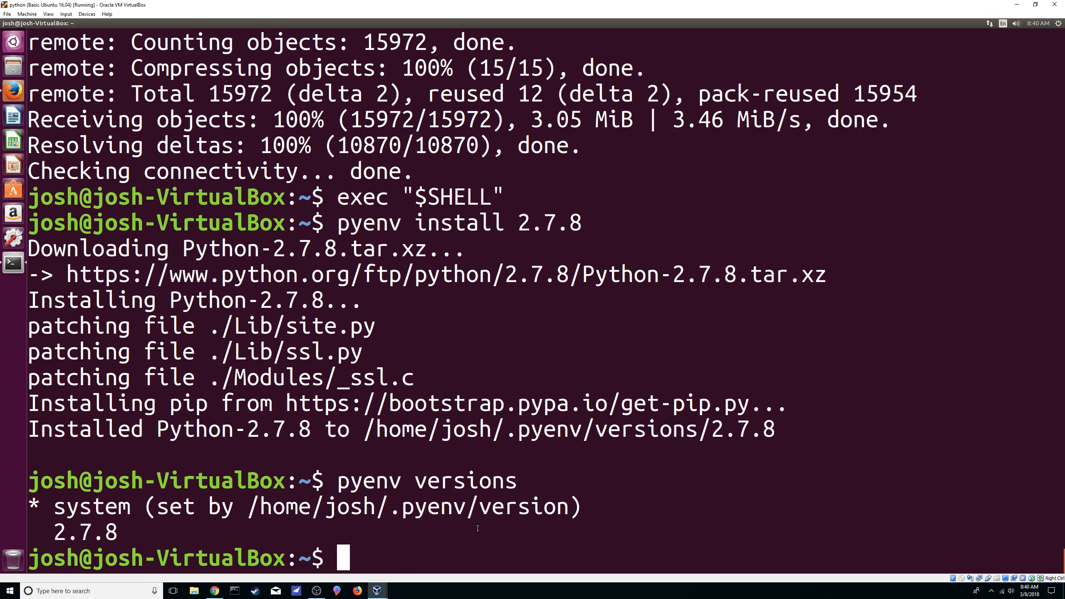
{"action": "type", "text": "py"}
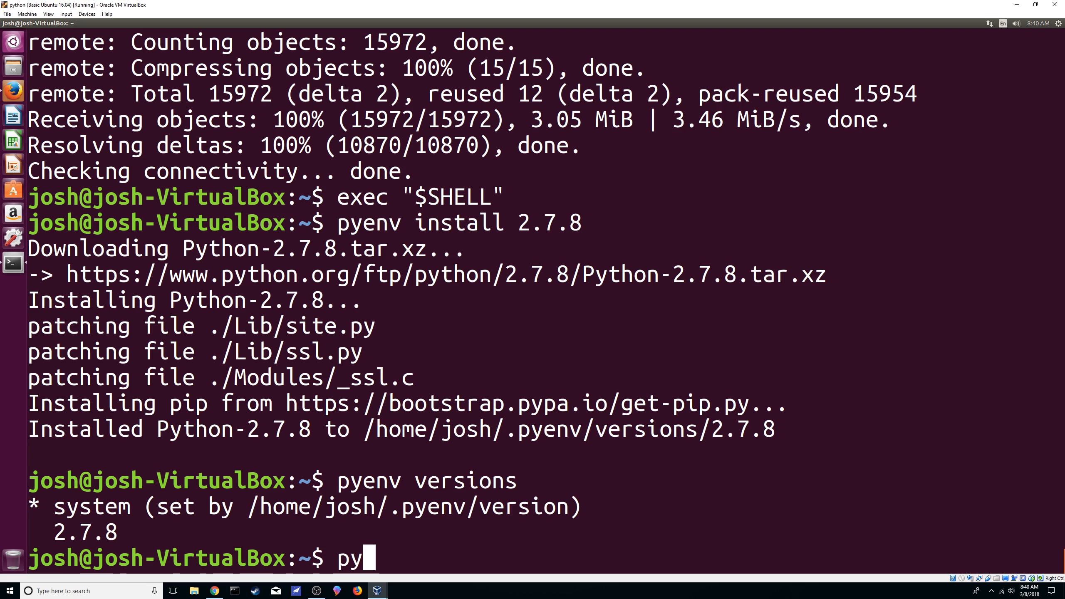
{"action": "type", "text": "env"}
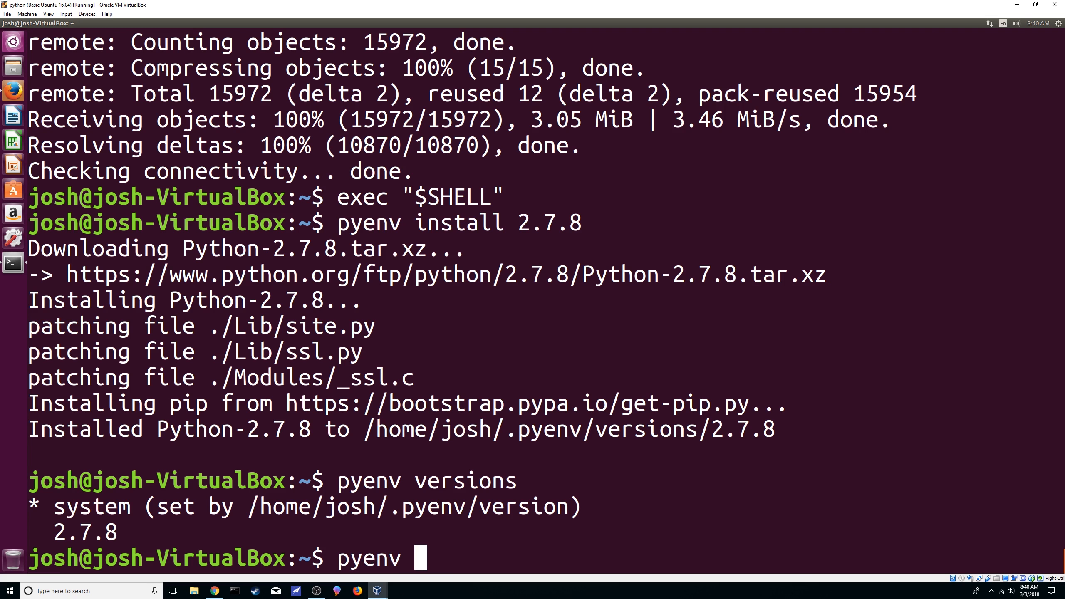
{"action": "type", "text": " install "}
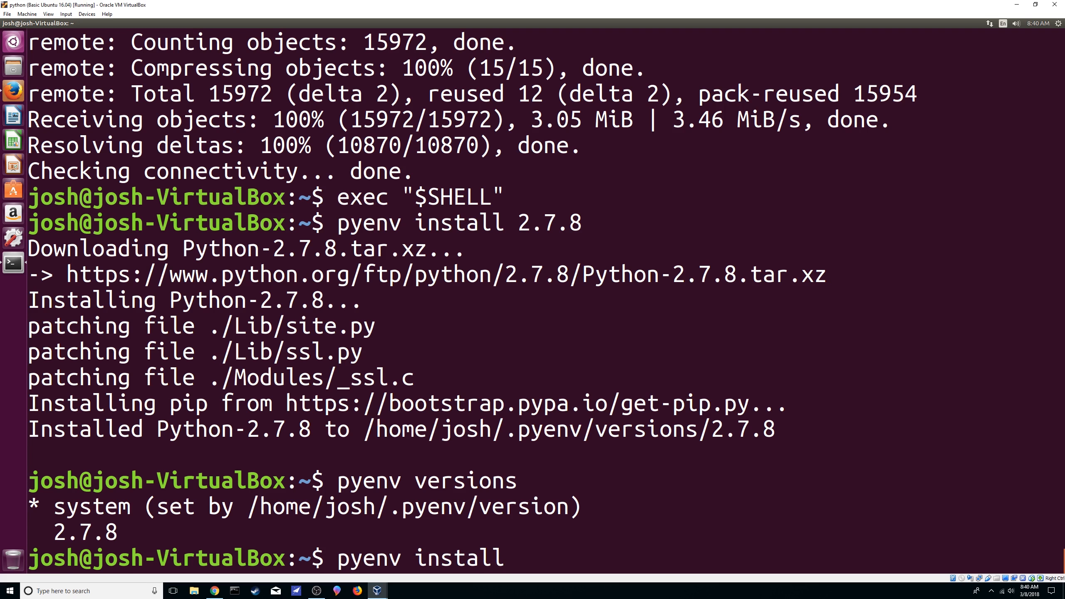
{"action": "type", "text": "--list"}
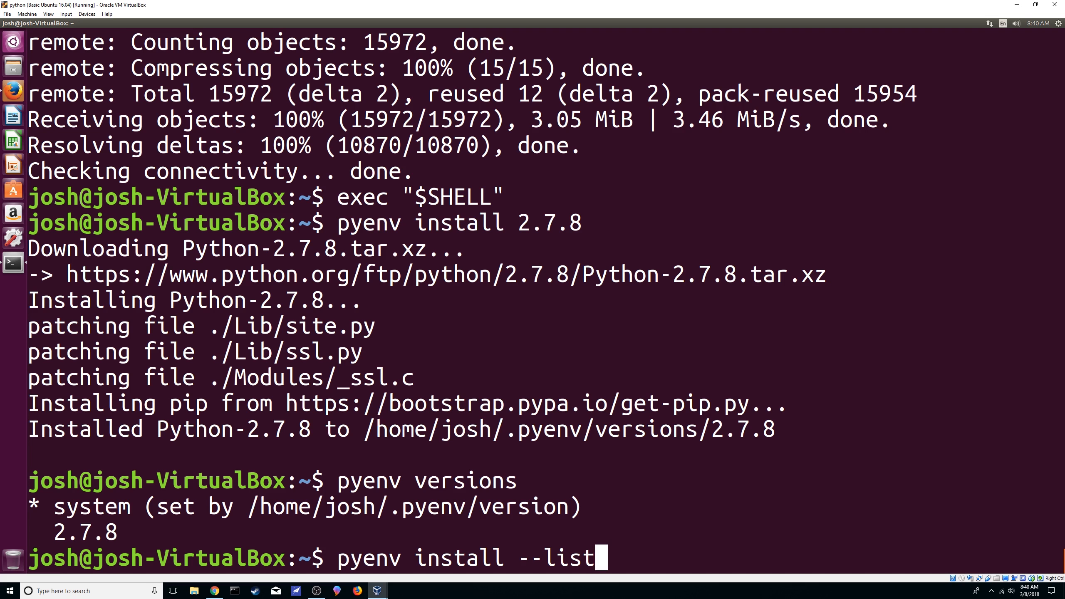
Run 'pyenv install --list' to print every installable Python version
{"action": "key", "text": "Return"}
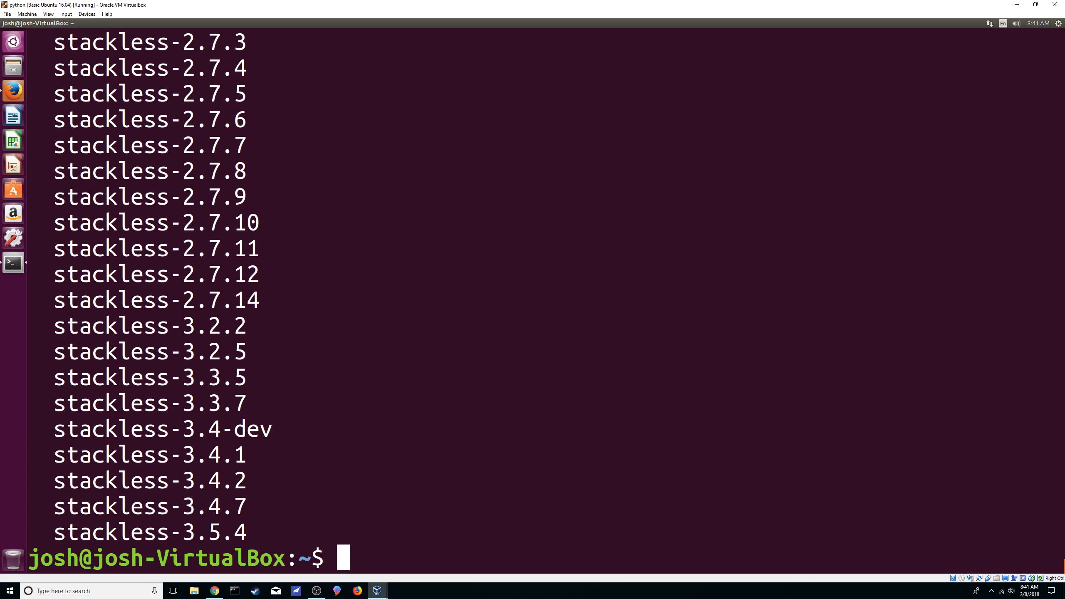
{"action": "type", "text": "pyenv in"}
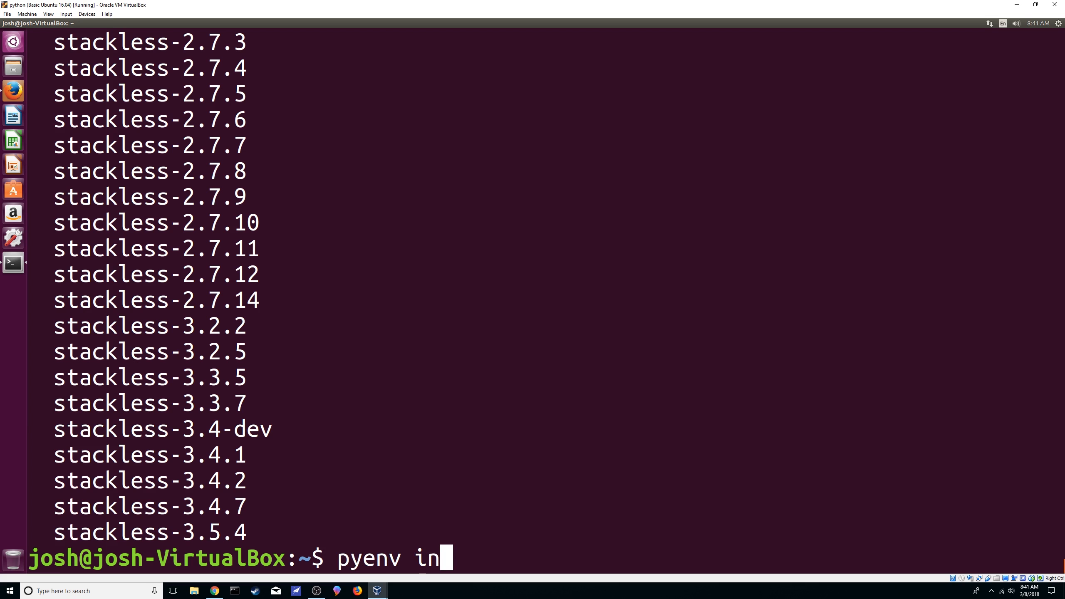
{"action": "type", "text": "stall "}
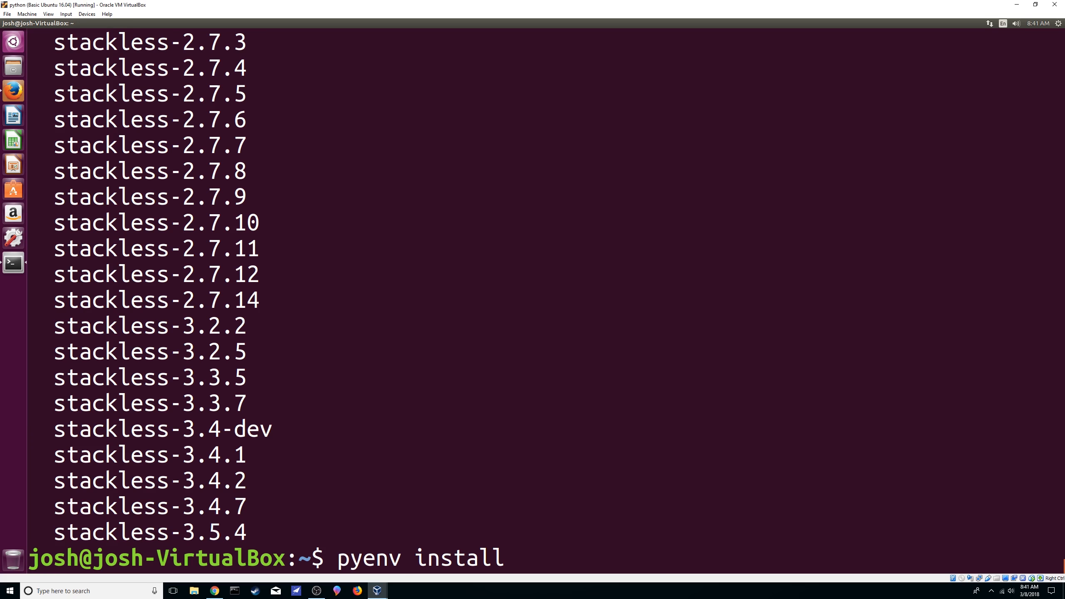
{"action": "type", "text": "3."}
{"action": "type", "text": "5.4"}
Run 'pyenv install 3.5.4', then 'pyenv versions' to confirm 2.7.8 and 3.5.4
{"action": "key", "text": "Return"}
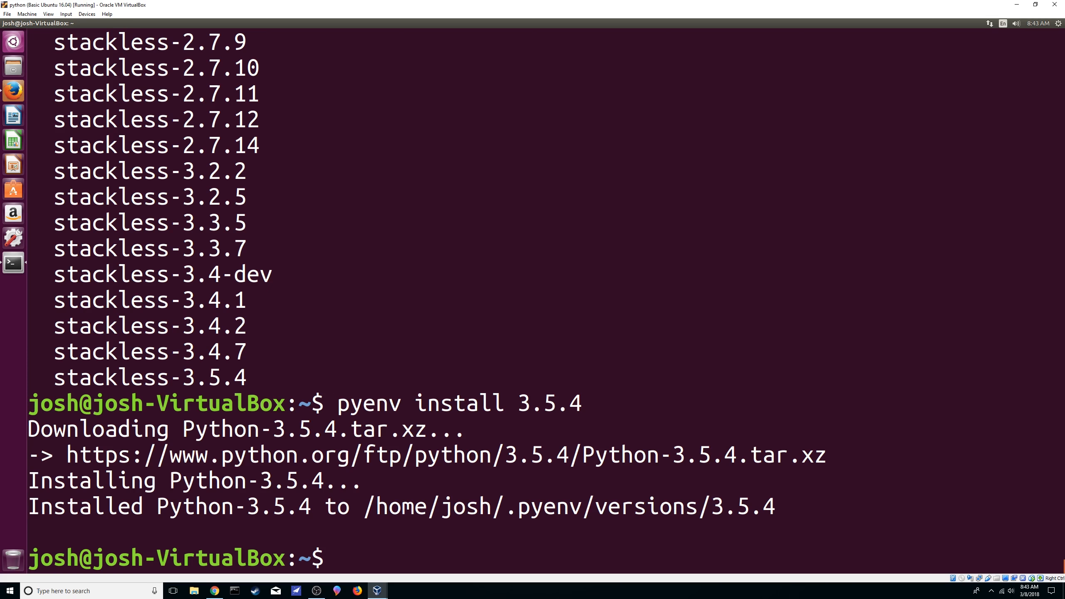
{"action": "type", "text": "pyen"}
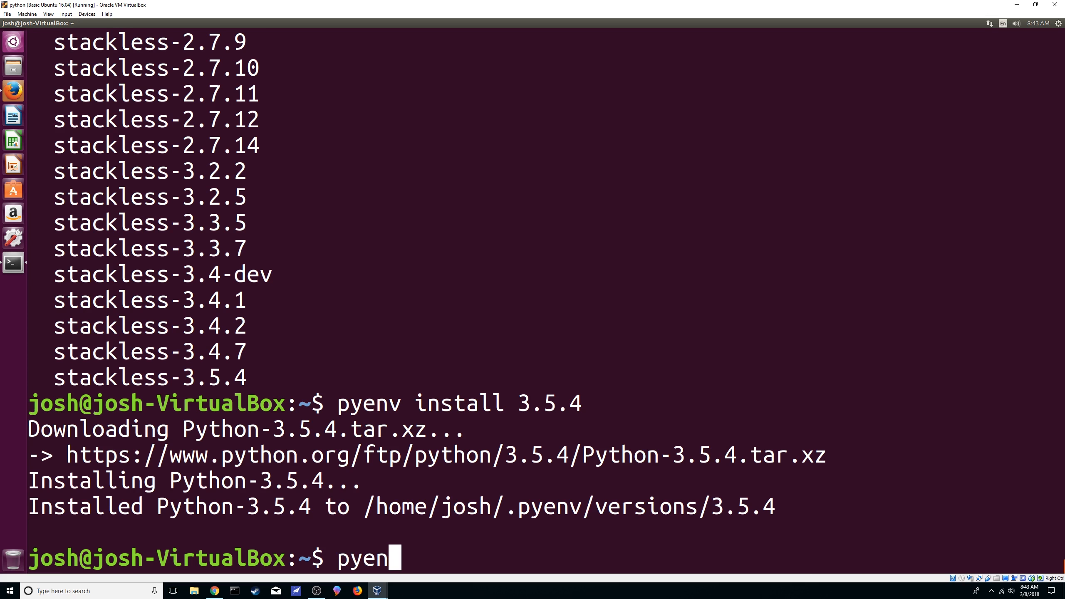
{"action": "type", "text": "v versions"}
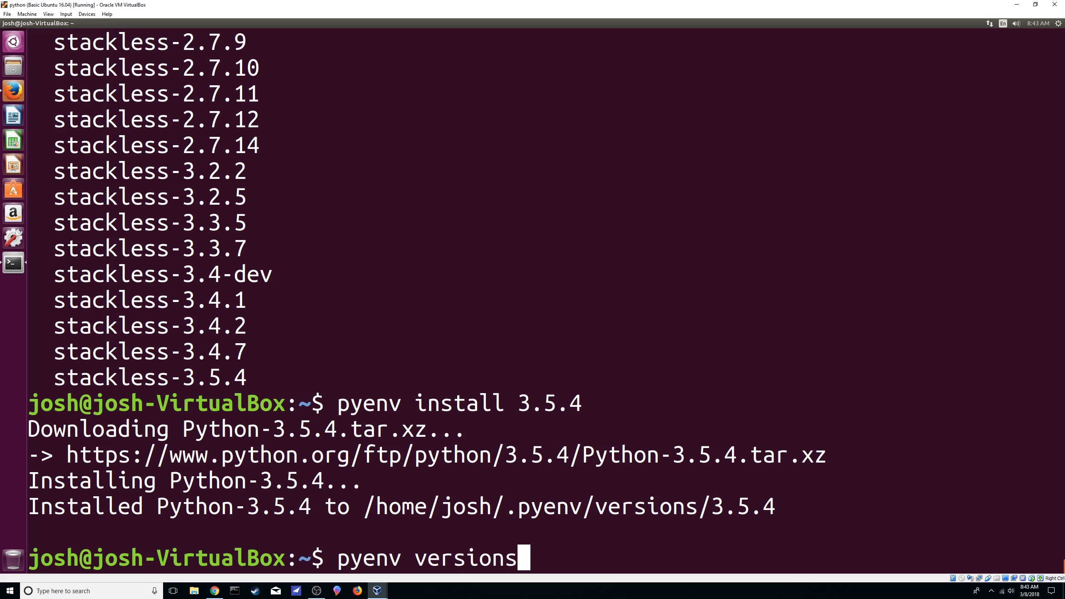
{"action": "key", "text": "Return"}
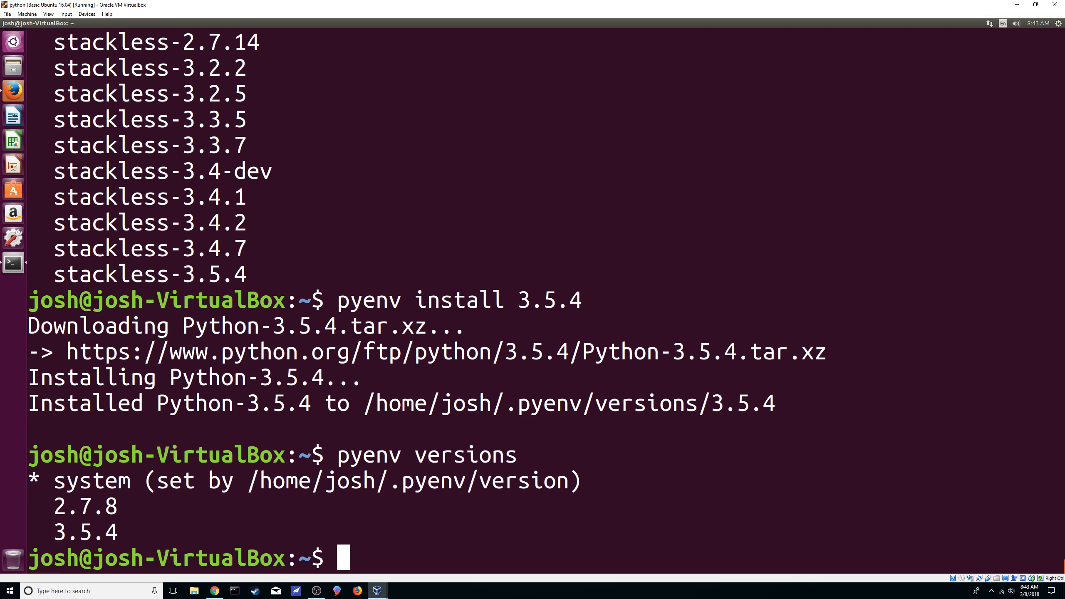
{"action": "type", "text": "ls"}
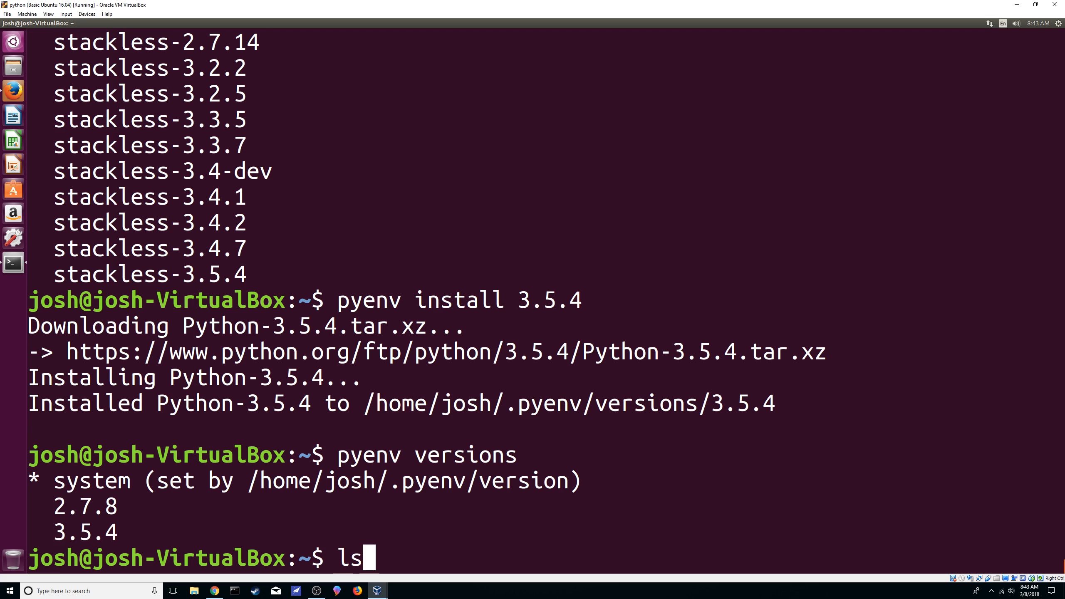
List the home folder, move into Documents and list its contents
{"action": "key", "text": "Return"}
{"action": "type", "text": "c"}
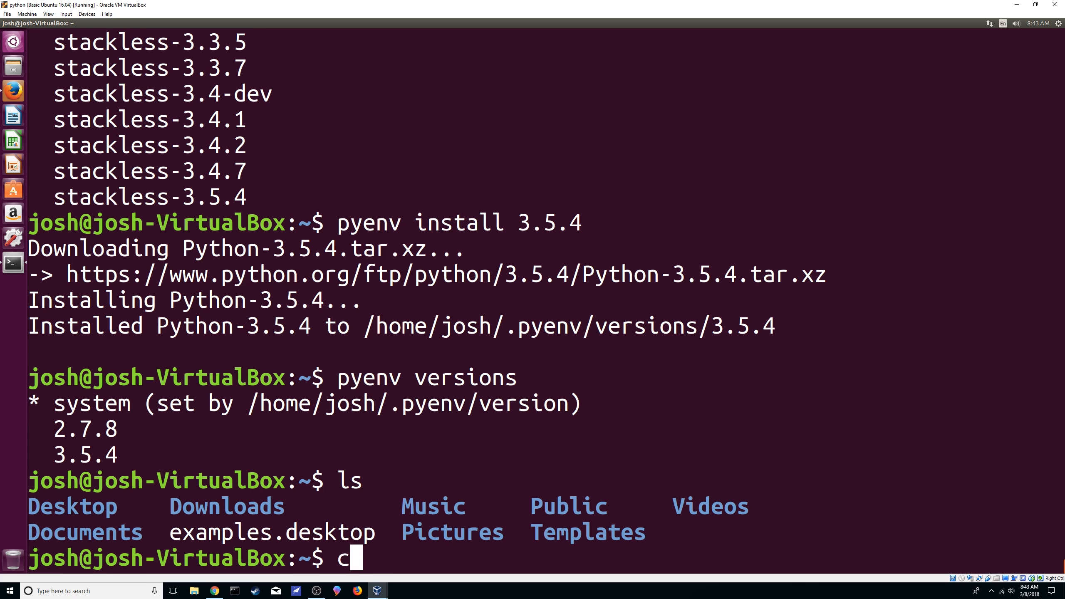
{"action": "type", "text": "d Docu"}
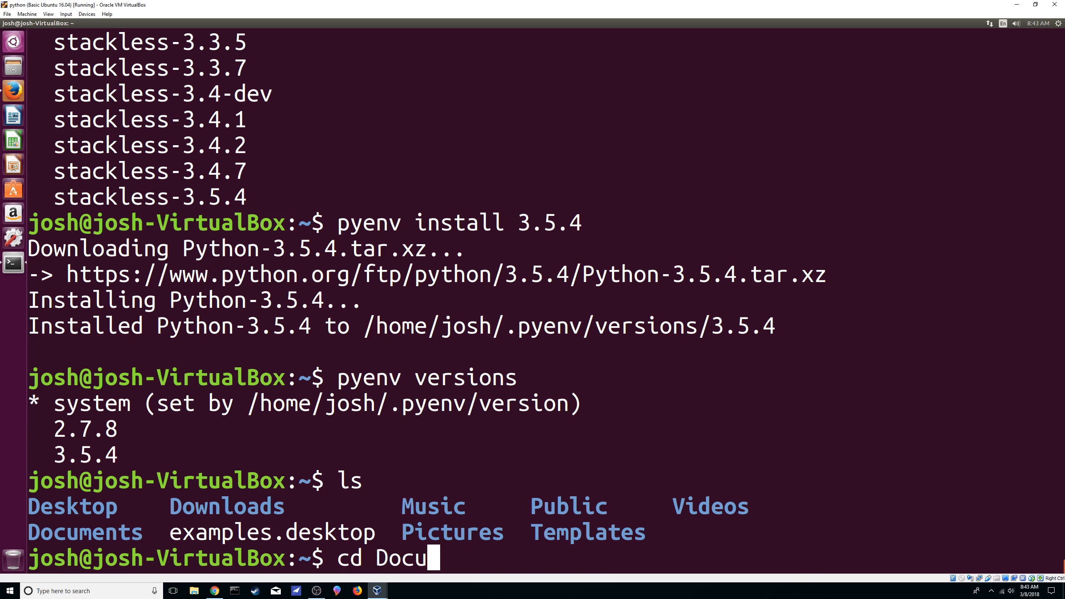
{"action": "type", "text": "ments"}
{"action": "key", "text": "Return"}
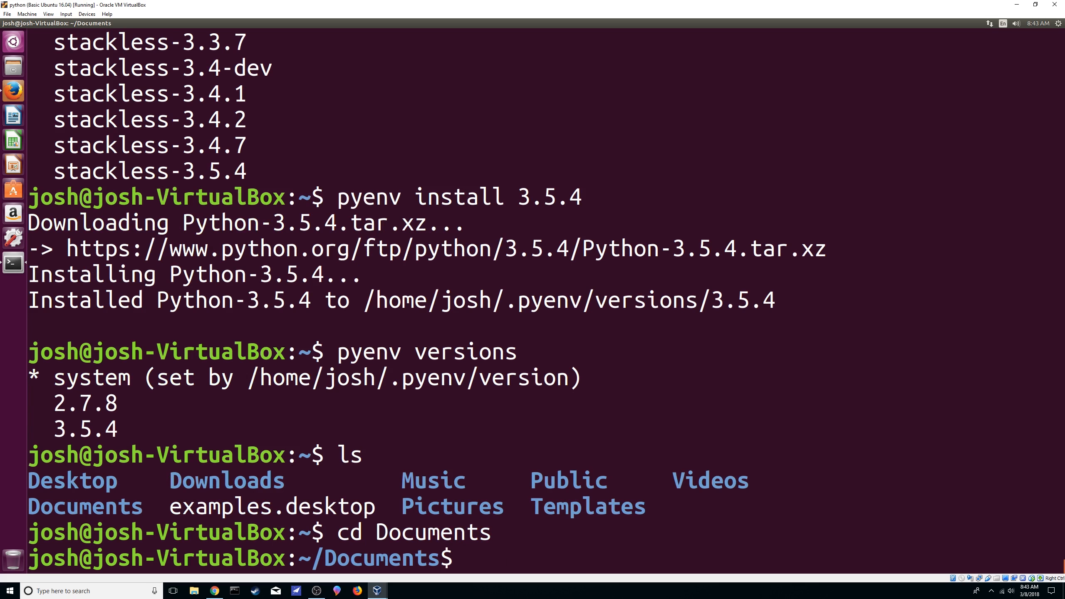
{"action": "type", "text": "ls"}
{"action": "key", "text": "Return"}
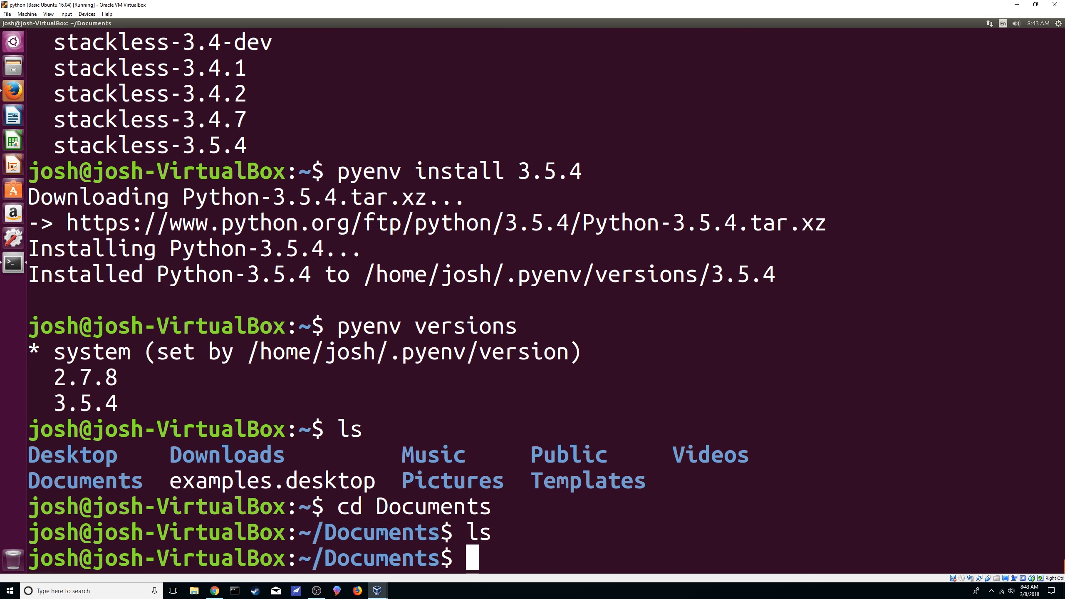
{"action": "type", "text": "mkdri"}
Create the Py folder with mkdir, confirm it exists, and cd into it
{"action": "key", "text": "BackSpace"}
{"action": "key", "text": "Left"}
{"action": "type", "text": "i"}
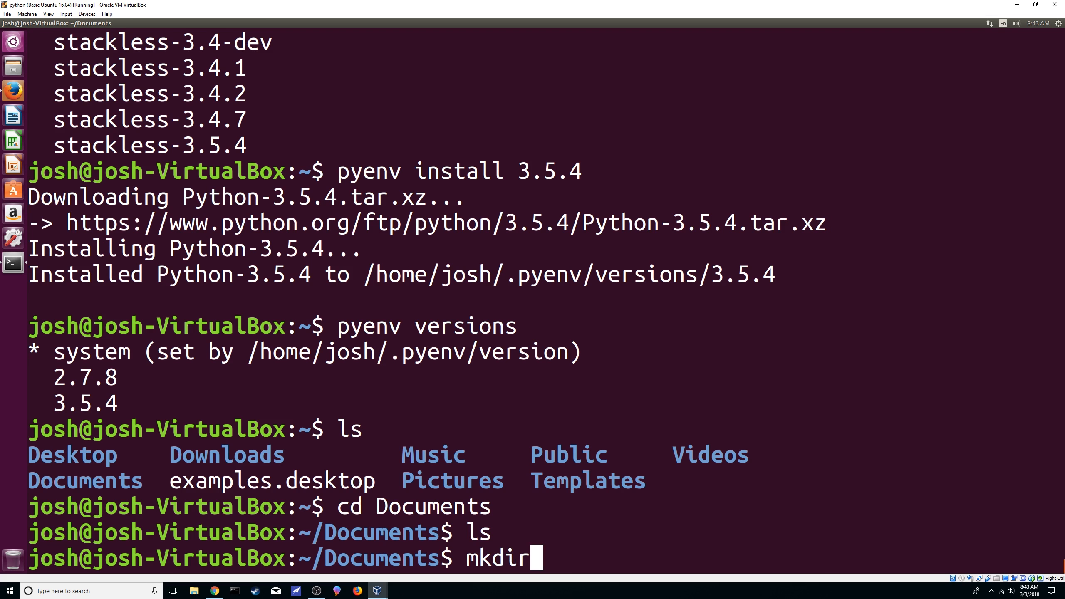
{"action": "key", "text": "End"}
{"action": "type", "text": "Py"}
{"action": "key", "text": "Return"}
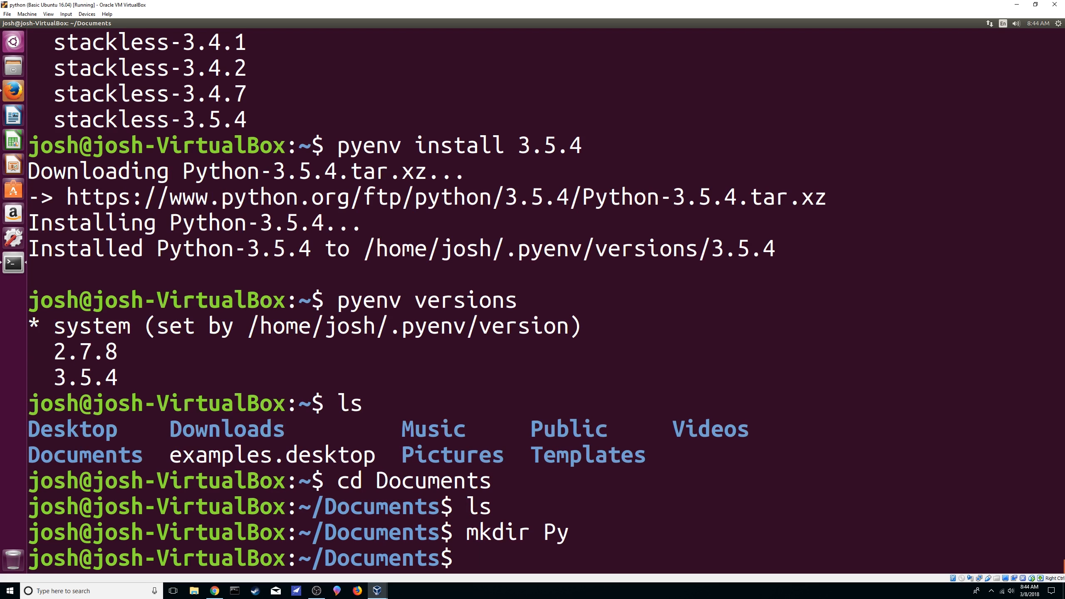
{"action": "type", "text": "ls"}
{"action": "key", "text": "Return"}
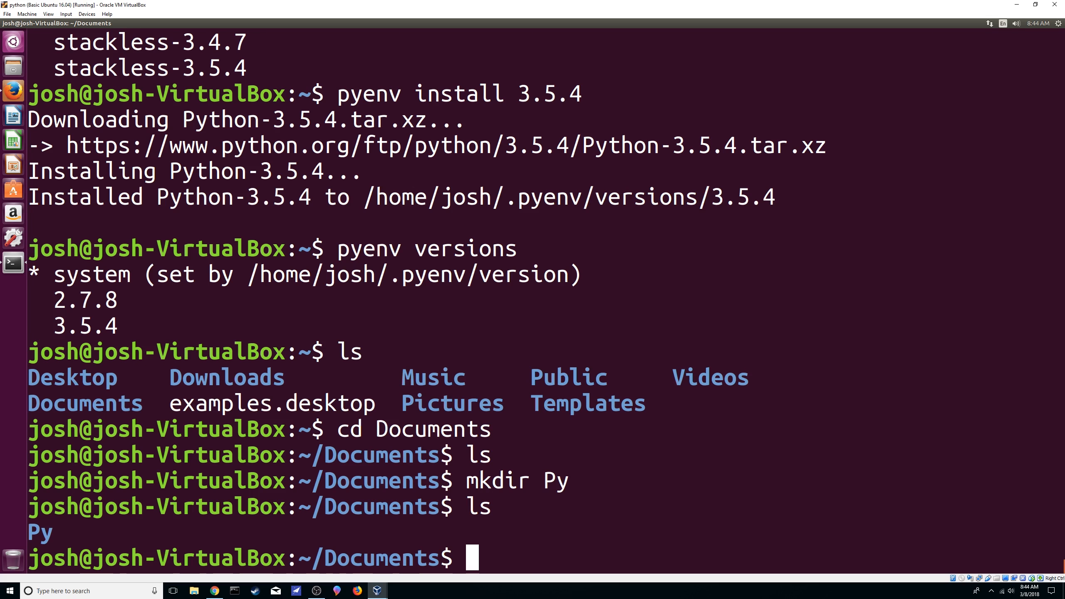
{"action": "type", "text": "cd Py"}
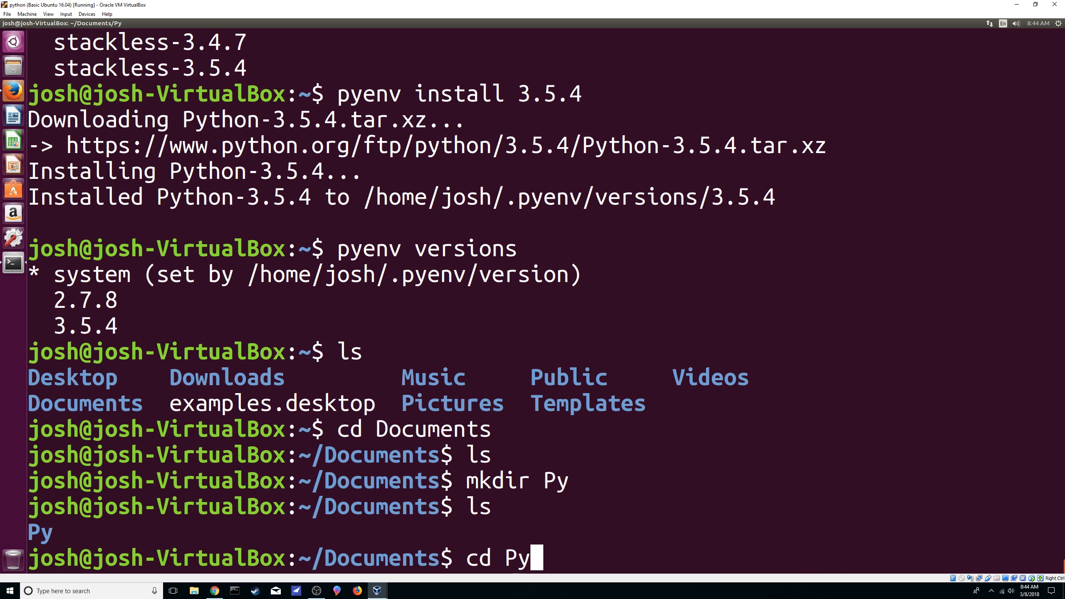
{"action": "key", "text": "Return"}
{"action": "type", "text": "ls"}
List the empty Py folder and show the currently active Python version
{"action": "key", "text": "Return"}
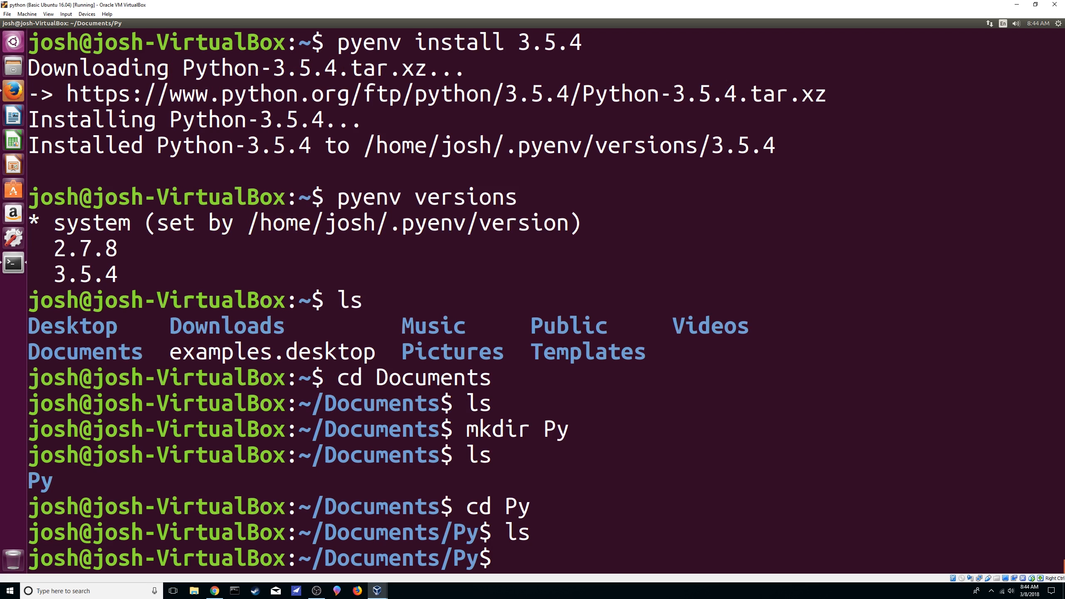
{"action": "type", "text": "pyenv"}
{"action": "type", "text": " version"}
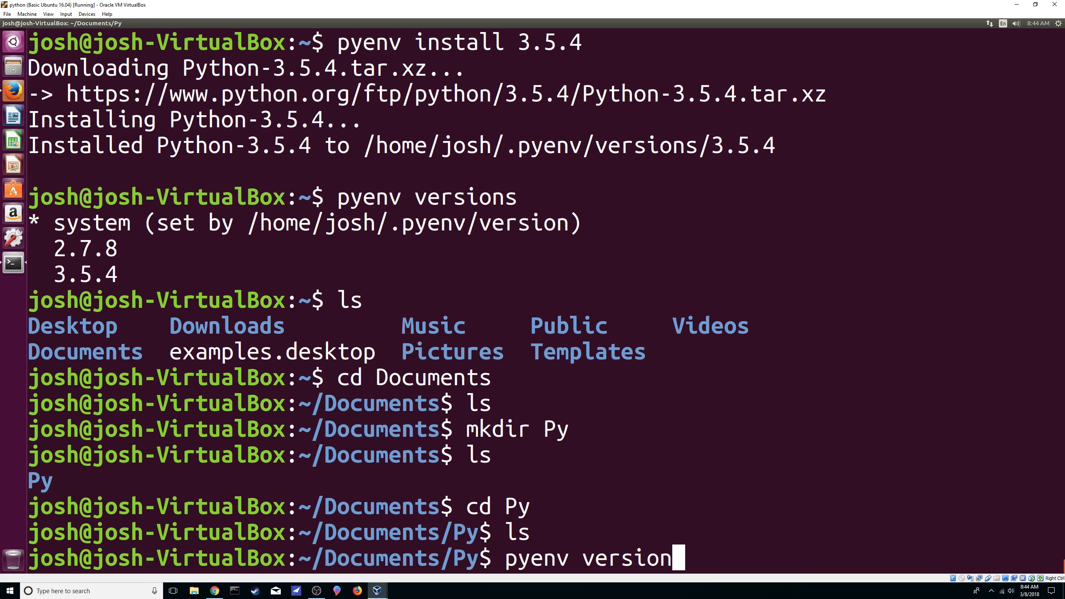
{"action": "key", "text": "Return"}
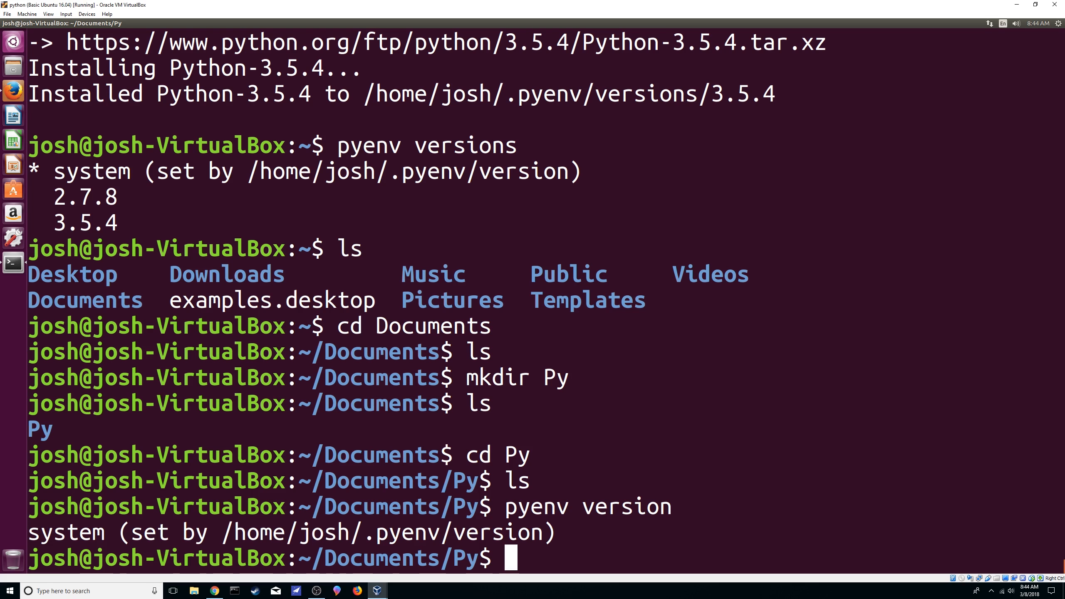
{"action": "type", "text": "pyenv"}
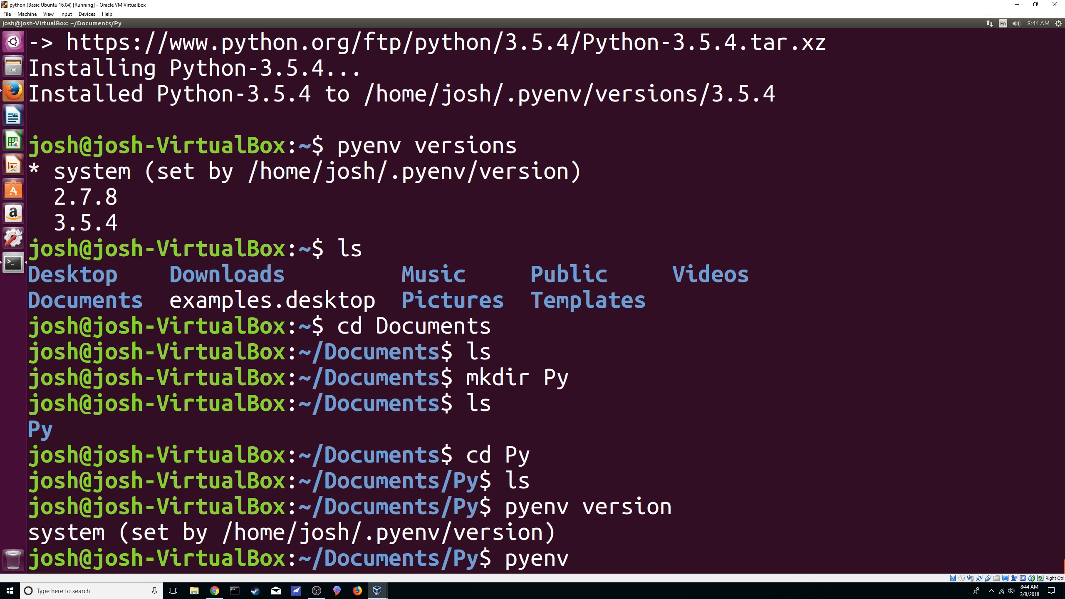
{"action": "type", "text": "local "}
{"action": "type", "text": "2.7.8"}
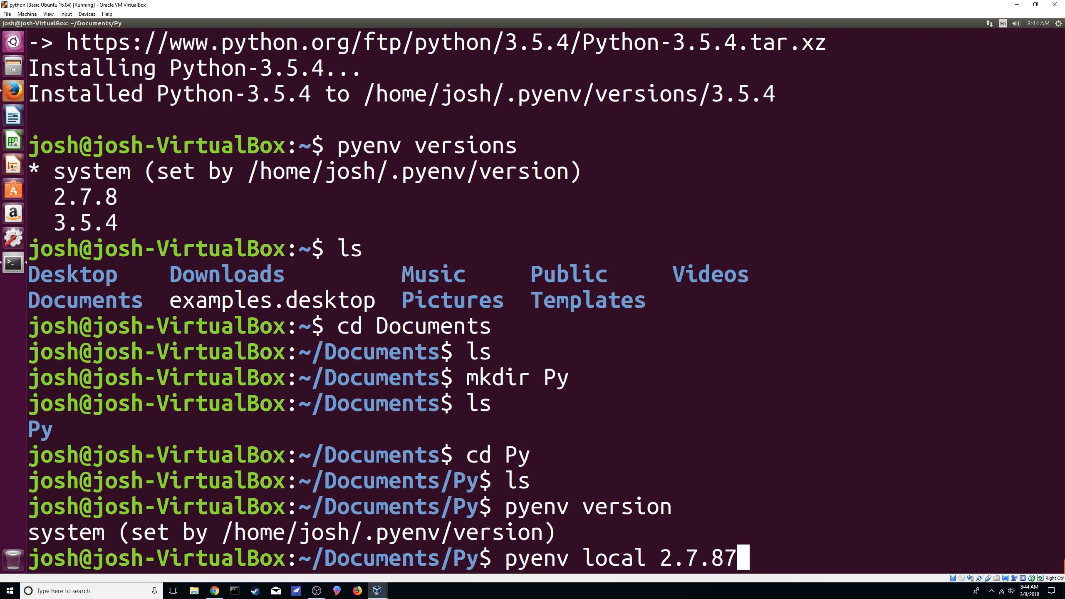
Run 'pyenv local 2.7.8' in Py and verify 2.7.8 is now active
{"action": "key", "text": "Return"}
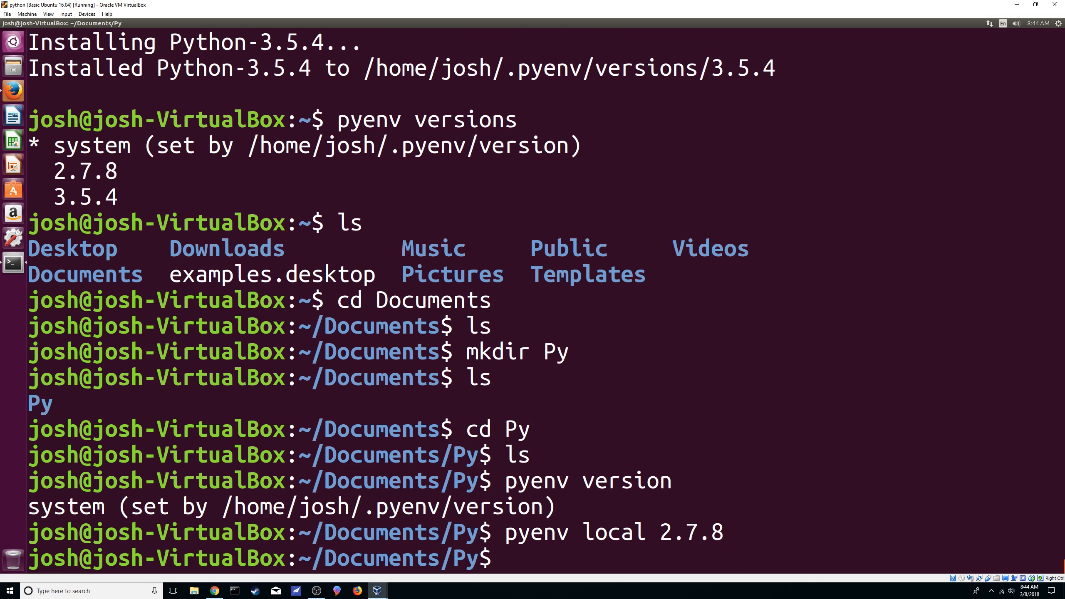
{"action": "type", "text": "pyenv "}
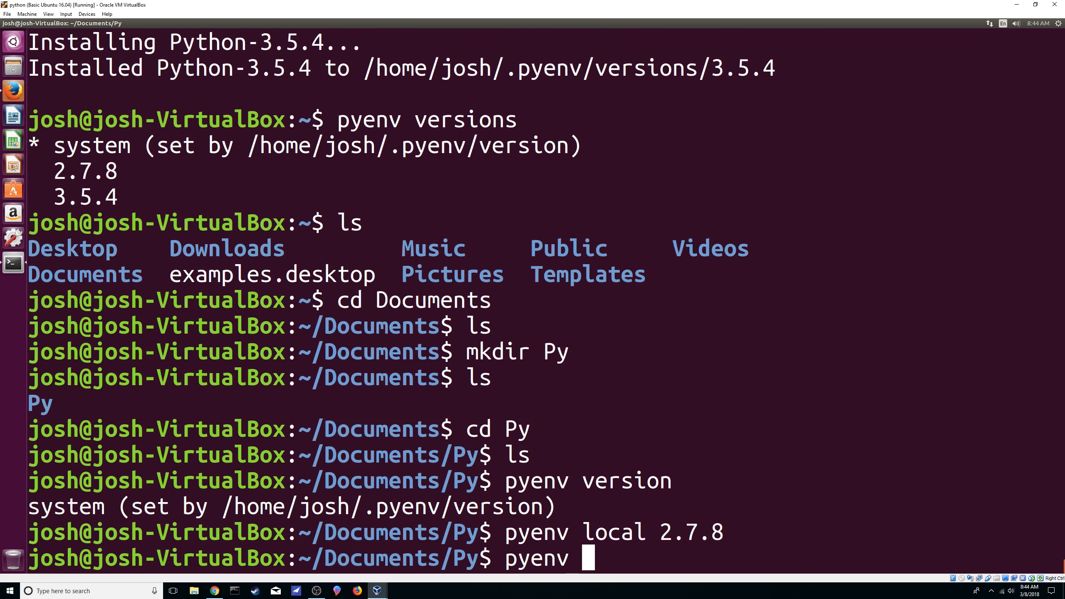
{"action": "type", "text": "versi"}
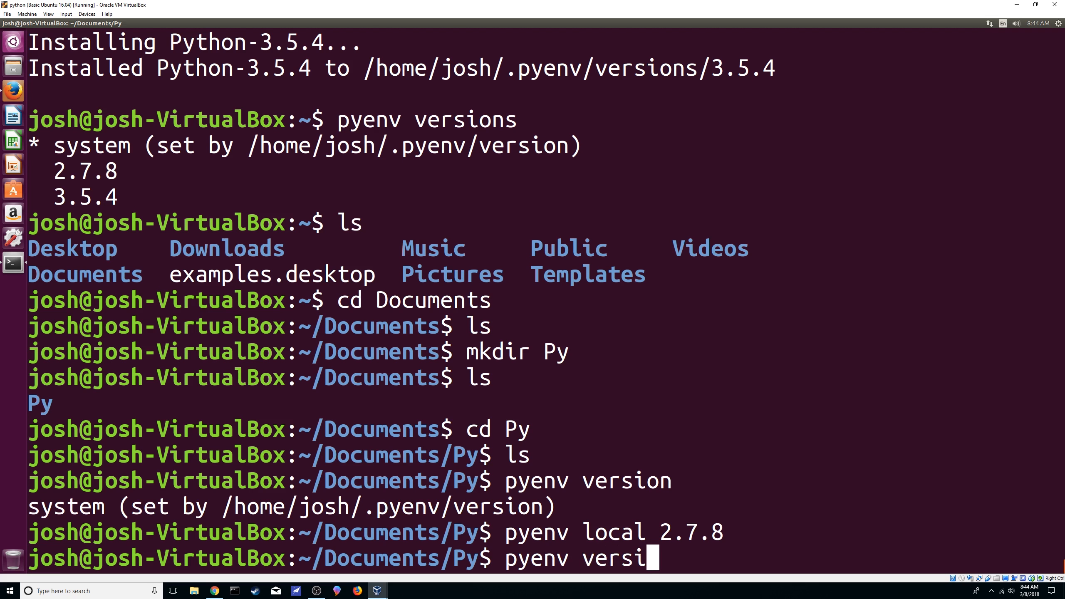
{"action": "type", "text": "on"}
{"action": "key", "text": "Return"}
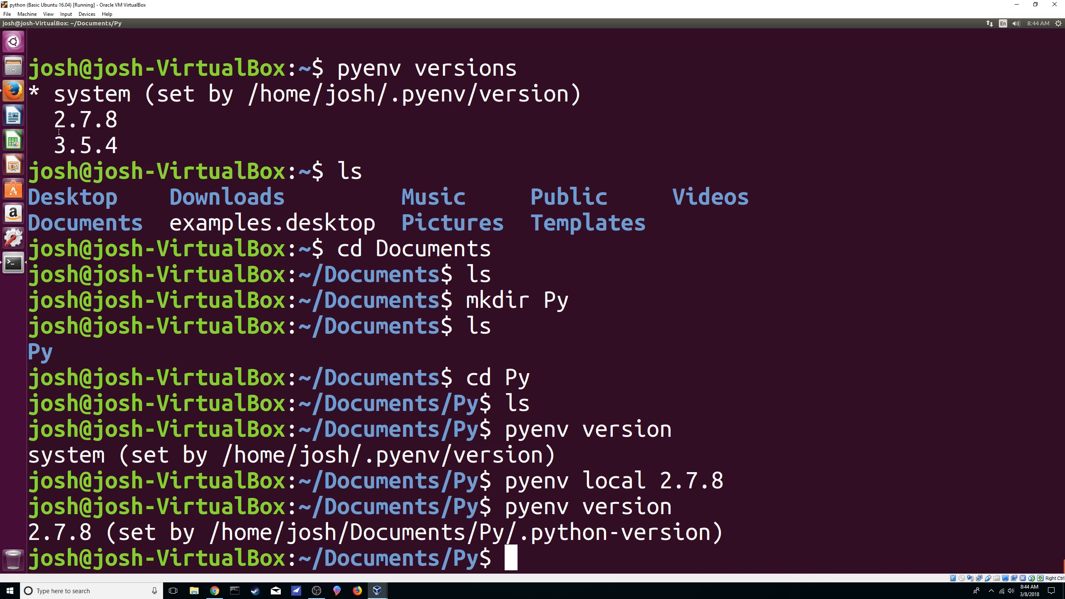
{"action": "left_click", "coordinate": [12, 90]}
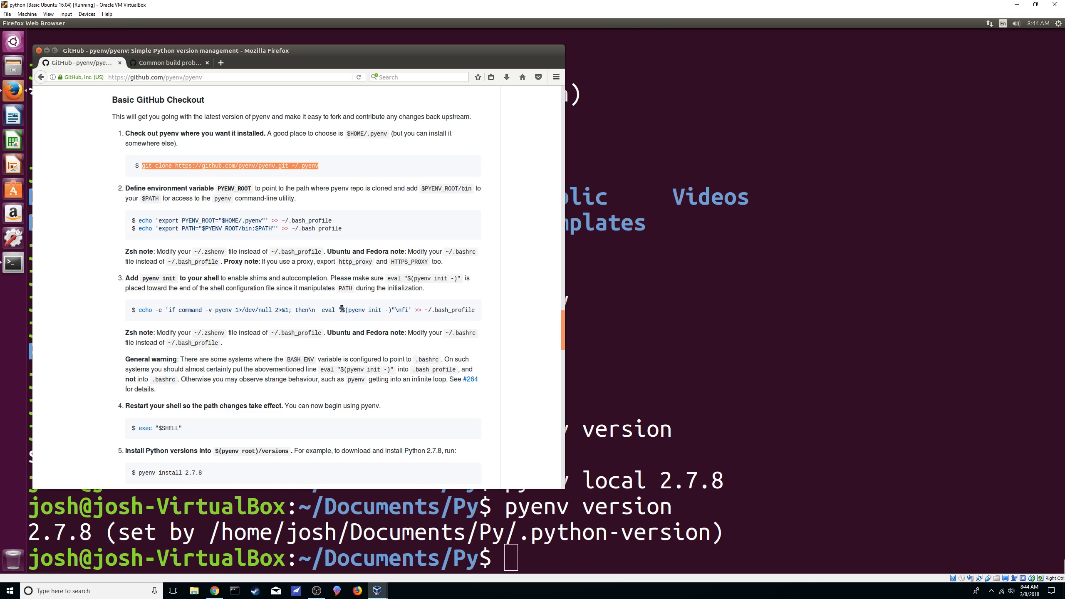
{"action": "scroll", "coordinate": [341, 310], "scroll_direction": "down", "scroll_amount": 3}
{"action": "scroll", "coordinate": [333, 333], "scroll_direction": "down", "scroll_amount": 3}
{"action": "scroll", "coordinate": [316, 350], "scroll_direction": "down", "scroll_amount": 3}
{"action": "scroll", "coordinate": [296, 373], "scroll_direction": "down", "scroll_amount": 3}
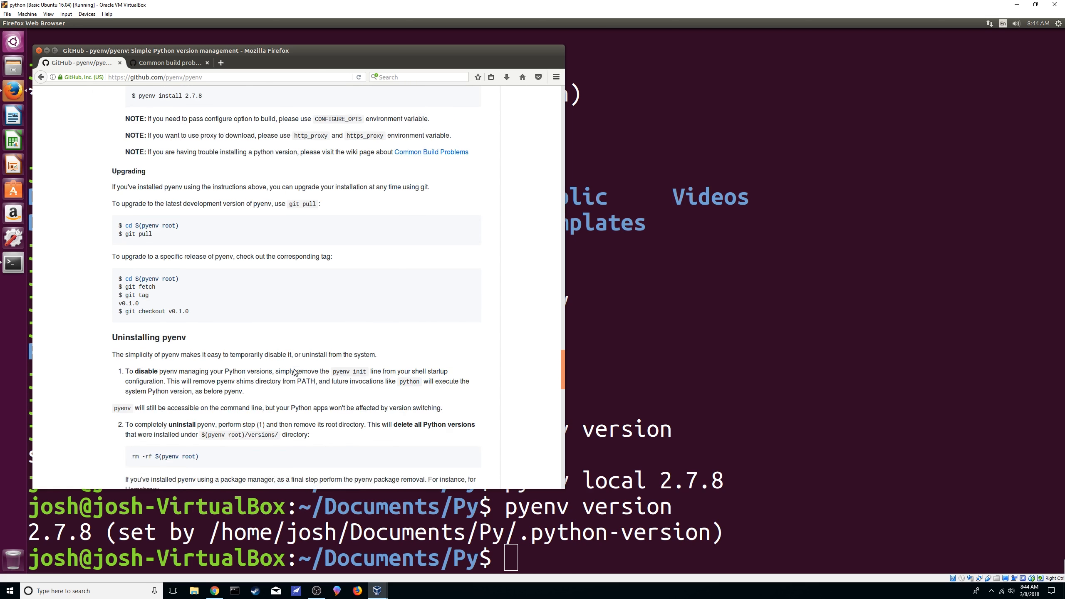
{"action": "scroll", "coordinate": [296, 374], "scroll_direction": "down", "scroll_amount": 3}
{"action": "scroll", "coordinate": [296, 373], "scroll_direction": "down", "scroll_amount": 3}
{"action": "scroll", "coordinate": [296, 373], "scroll_direction": "down", "scroll_amount": 3}
{"action": "scroll", "coordinate": [296, 371], "scroll_direction": "down", "scroll_amount": 3}
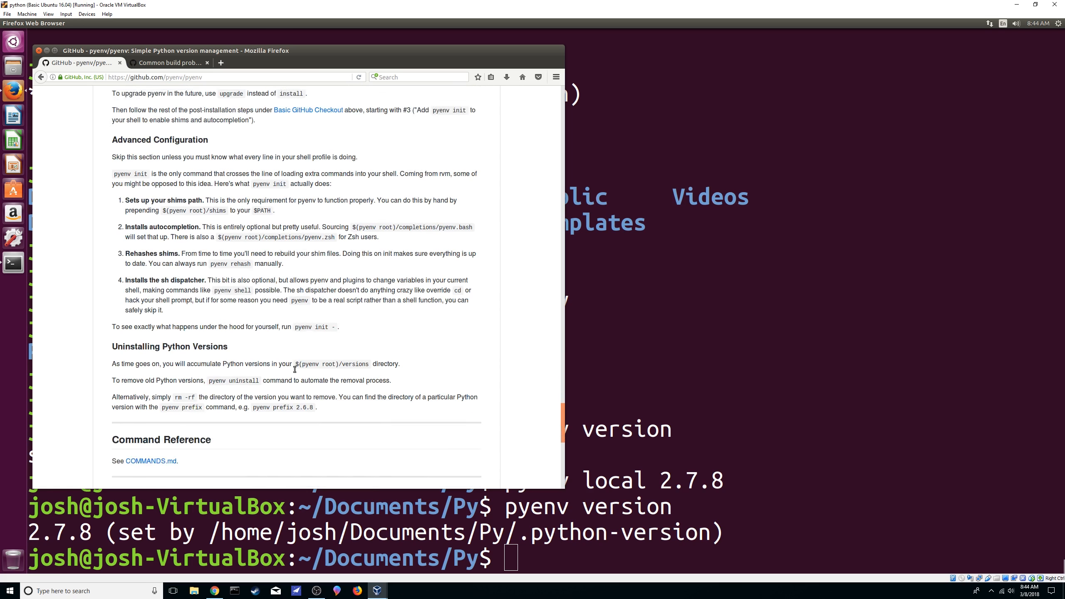
{"action": "scroll", "coordinate": [296, 368], "scroll_direction": "down", "scroll_amount": 3}
{"action": "left_click", "coordinate": [153, 287]}
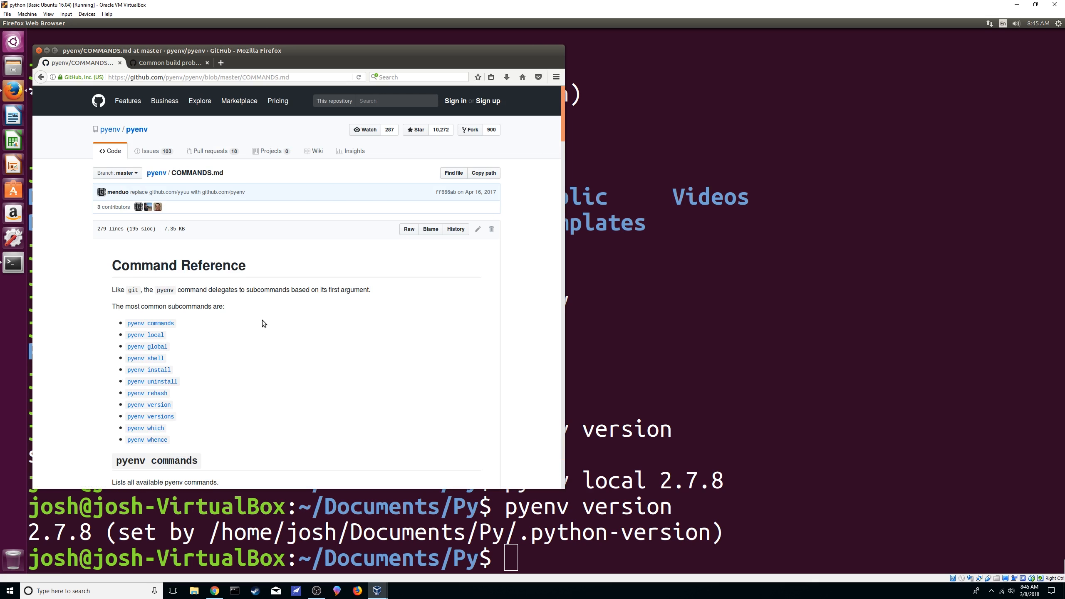
{"action": "scroll", "coordinate": [262, 324], "scroll_direction": "down", "scroll_amount": 3}
{"action": "scroll", "coordinate": [261, 325], "scroll_direction": "down", "scroll_amount": 2}
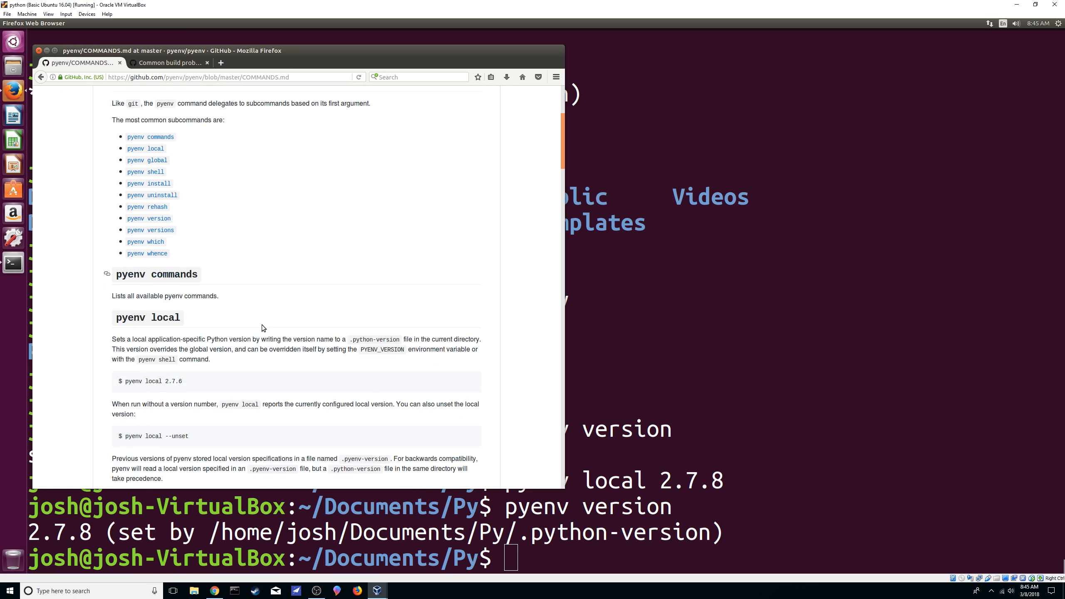
{"action": "scroll", "coordinate": [262, 324], "scroll_direction": "down", "scroll_amount": 1}
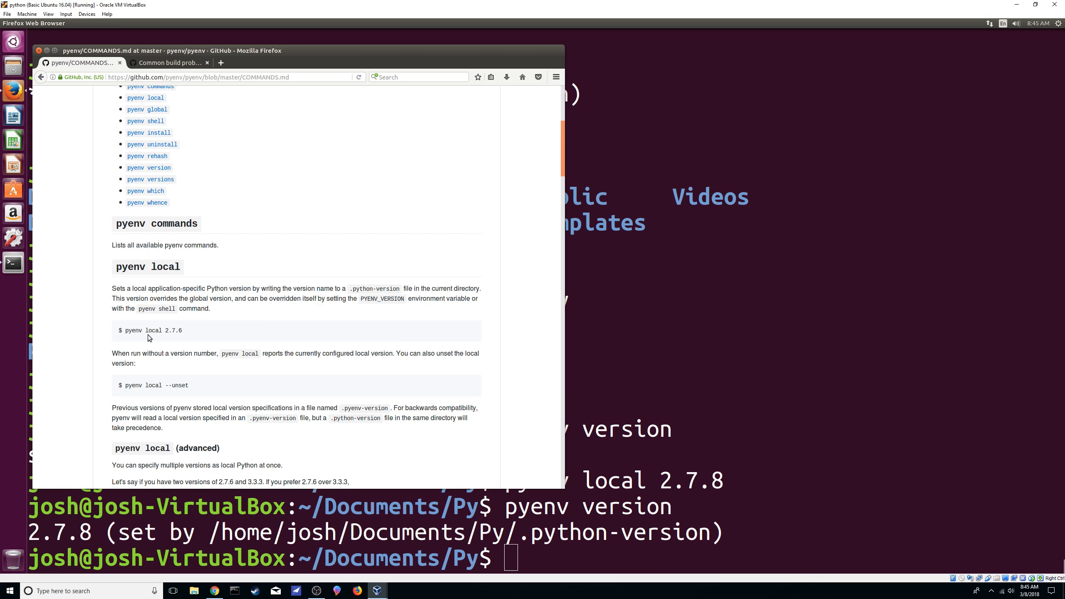
{"action": "left_click_drag", "start_coordinate": [128, 331], "coordinate": [172, 330]}
{"action": "scroll", "coordinate": [225, 375], "scroll_direction": "down", "scroll_amount": 2}
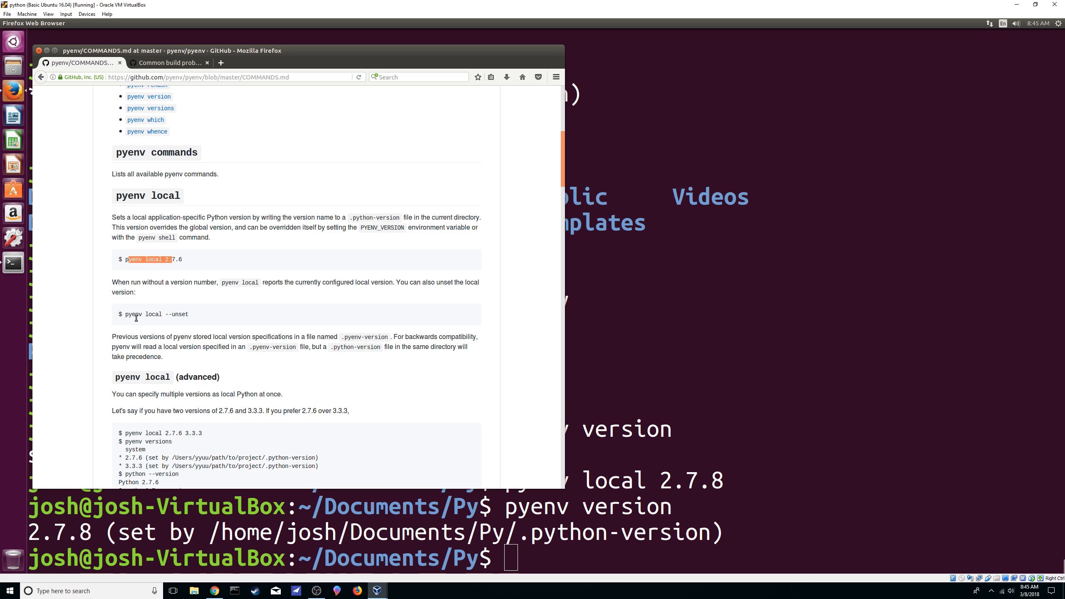
{"action": "left_click_drag", "start_coordinate": [132, 315], "coordinate": [190, 315]}
{"action": "scroll", "coordinate": [207, 404], "scroll_direction": "down", "scroll_amount": 2}
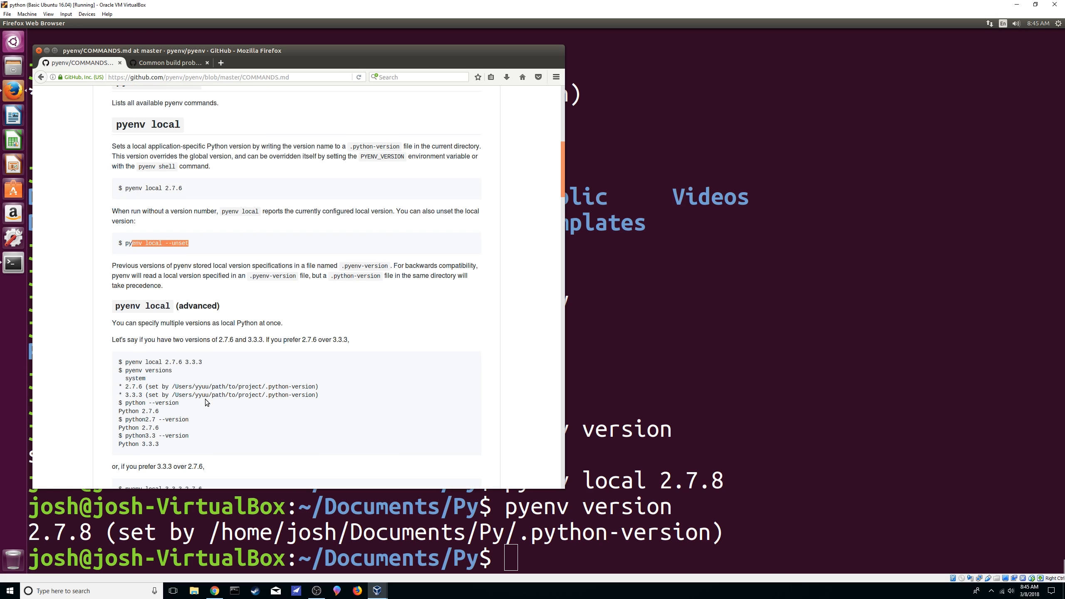
{"action": "scroll", "coordinate": [192, 349], "scroll_direction": "down", "scroll_amount": 2}
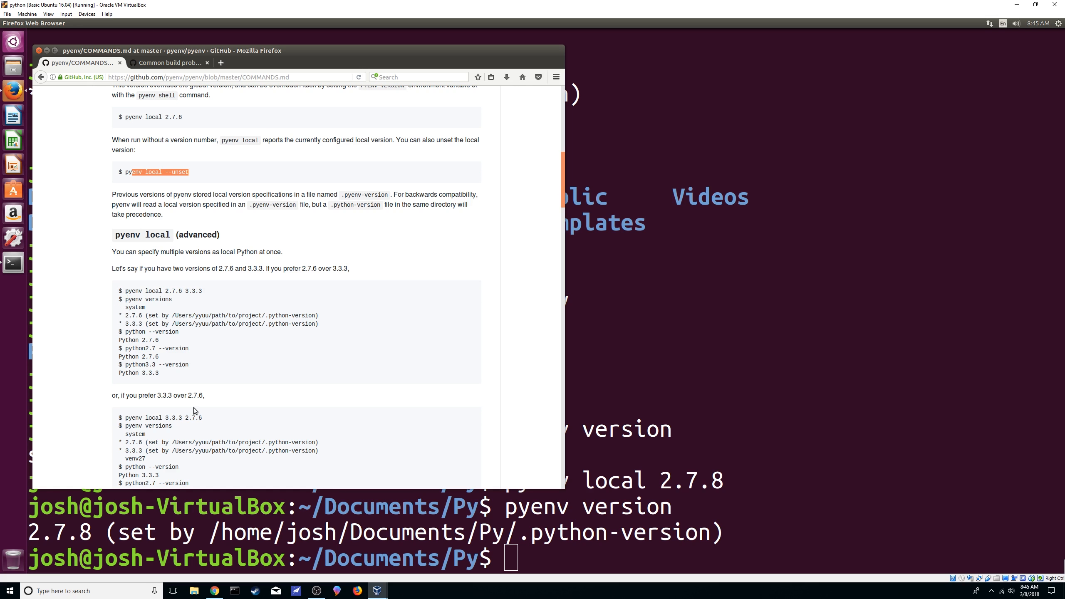
{"action": "scroll", "coordinate": [194, 410], "scroll_direction": "down", "scroll_amount": 1}
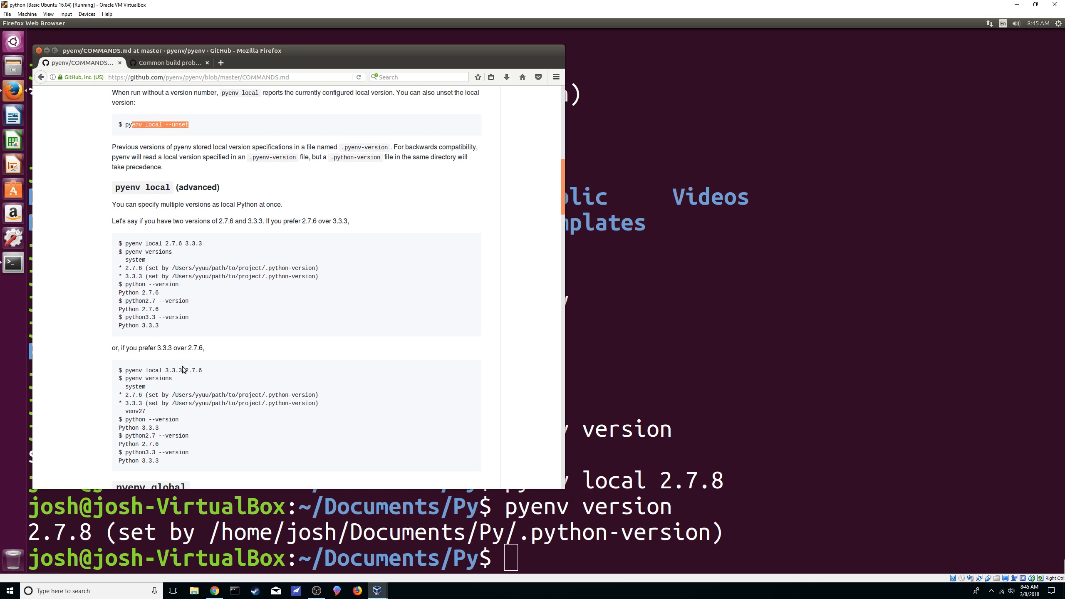
{"action": "scroll", "coordinate": [183, 369], "scroll_direction": "down", "scroll_amount": 2}
{"action": "scroll", "coordinate": [184, 370], "scroll_direction": "down", "scroll_amount": 1}
{"action": "scroll", "coordinate": [183, 368], "scroll_direction": "down", "scroll_amount": 2}
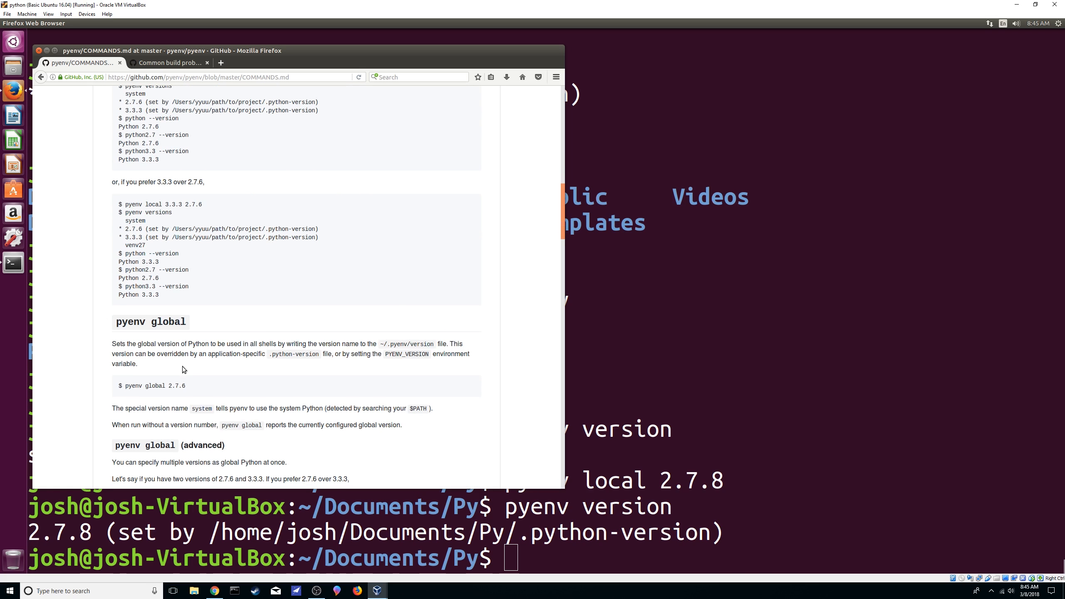
{"action": "scroll", "coordinate": [257, 432], "scroll_direction": "down", "scroll_amount": 2}
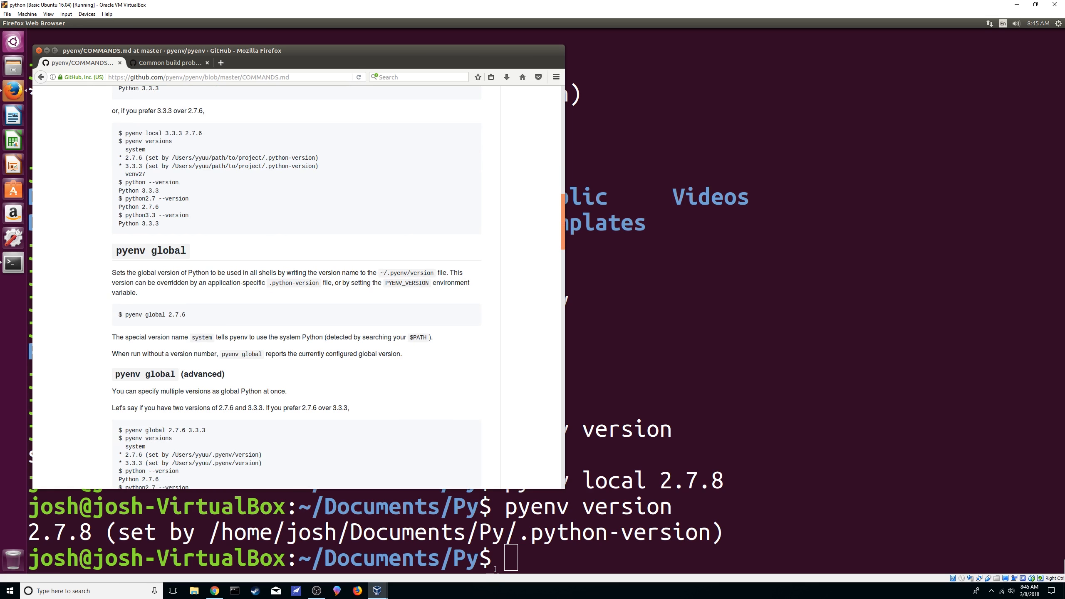
{"action": "left_click", "coordinate": [509, 558]}
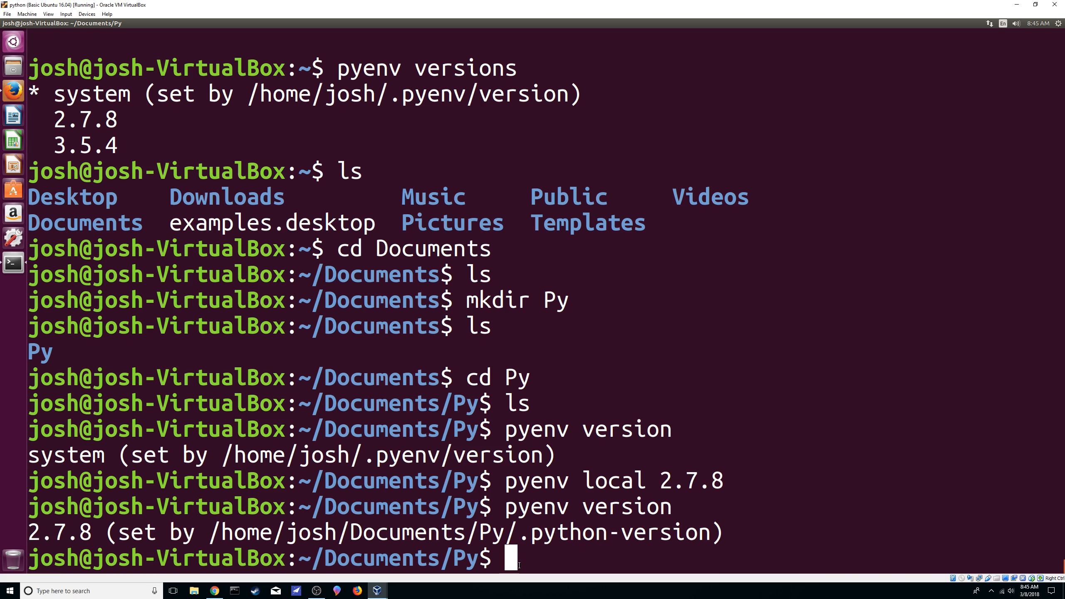
{"action": "type", "text": "pyu"}
Run 'pyenv global 3.5.4', then 'pyenv versions' showing 2.7.8 still active in Py
{"action": "key", "text": "BackSpace"}
{"action": "type", "text": "env "}
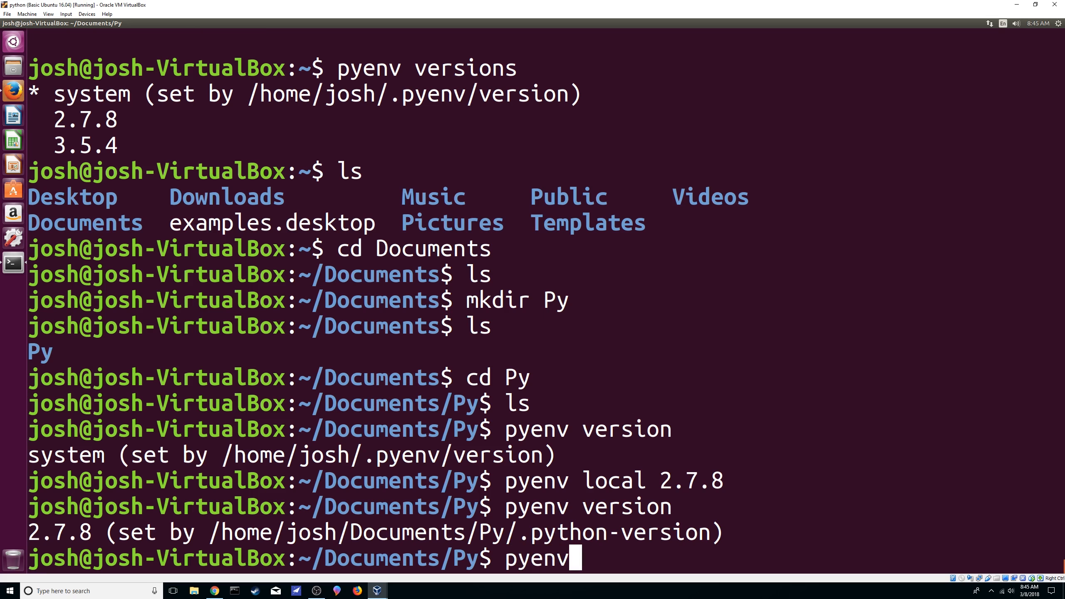
{"action": "type", "text": "global "}
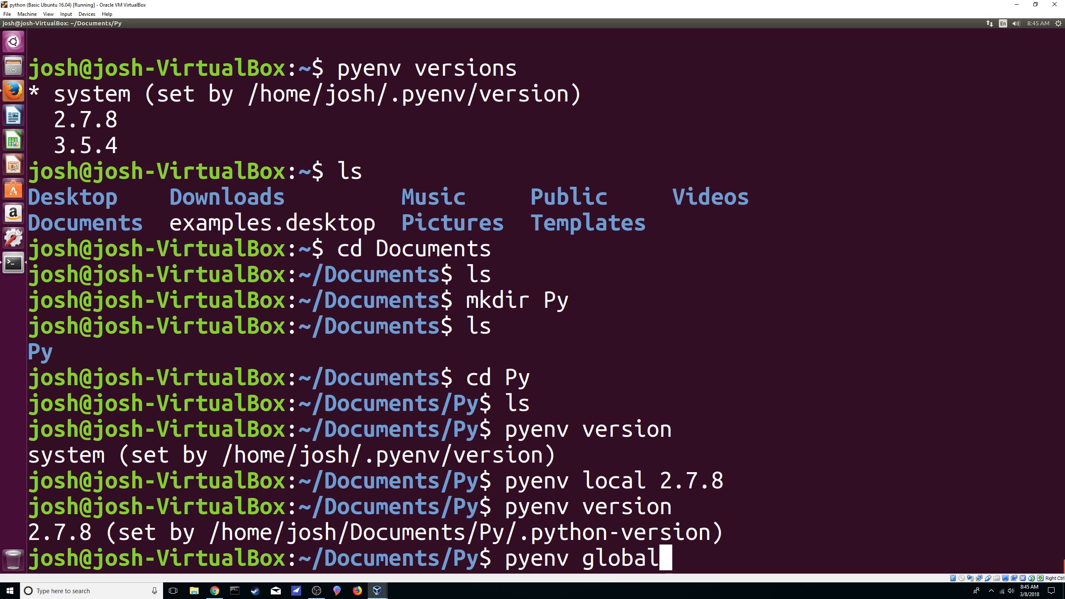
{"action": "type", "text": "3."}
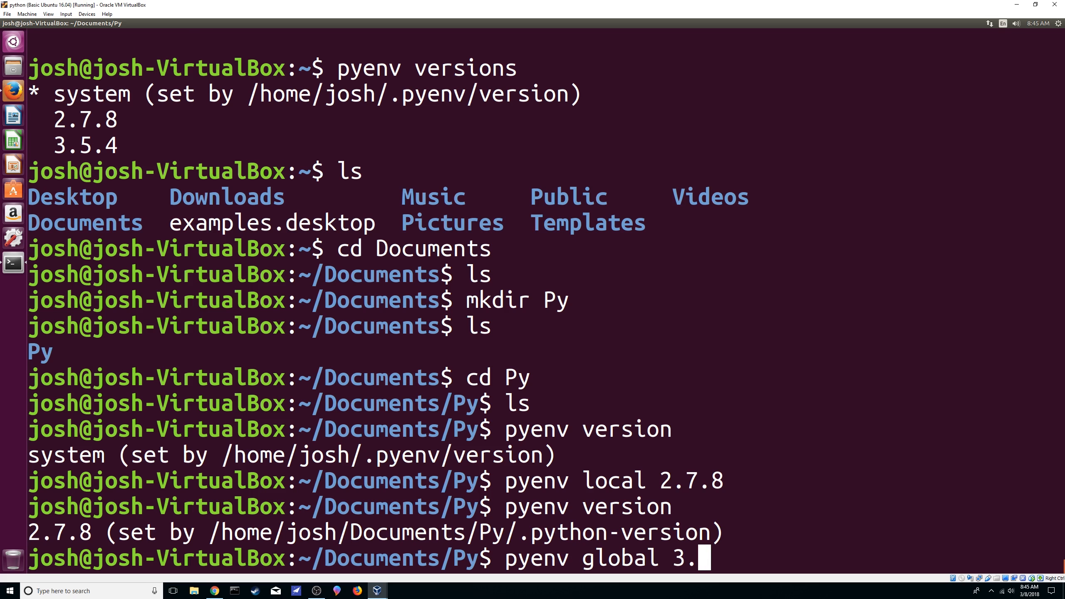
{"action": "type", "text": "5.4"}
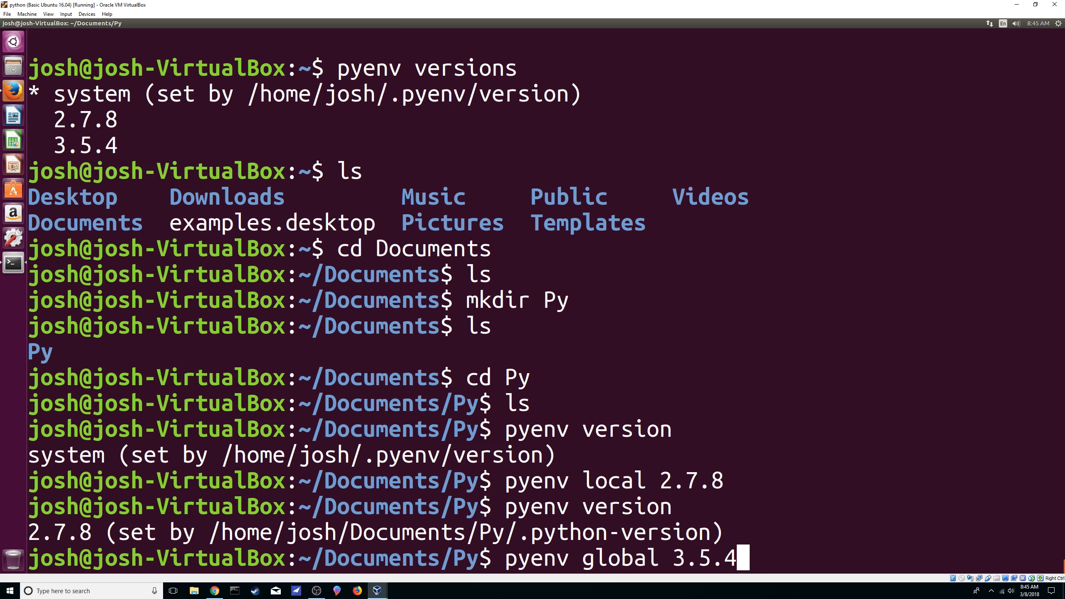
{"action": "key", "text": "Return"}
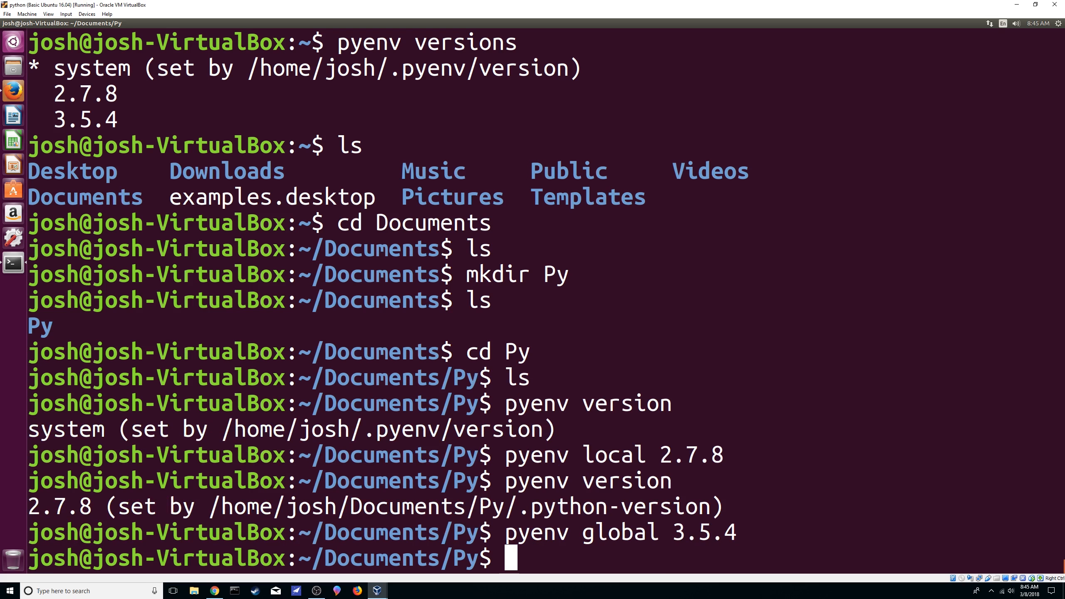
{"action": "type", "text": "pyenv "}
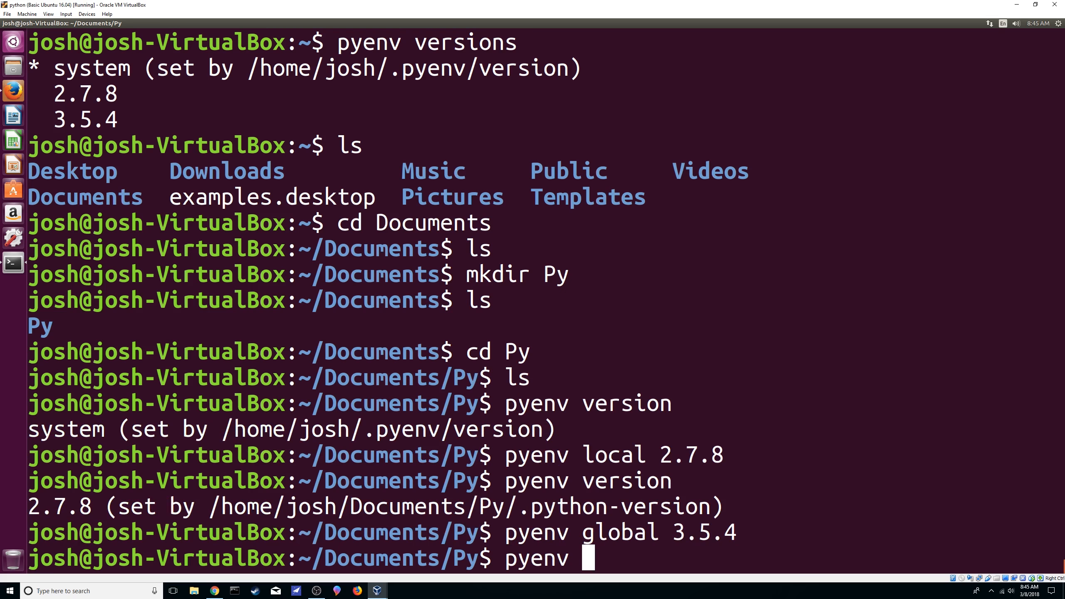
{"action": "type", "text": "versions"}
{"action": "key", "text": "Return"}
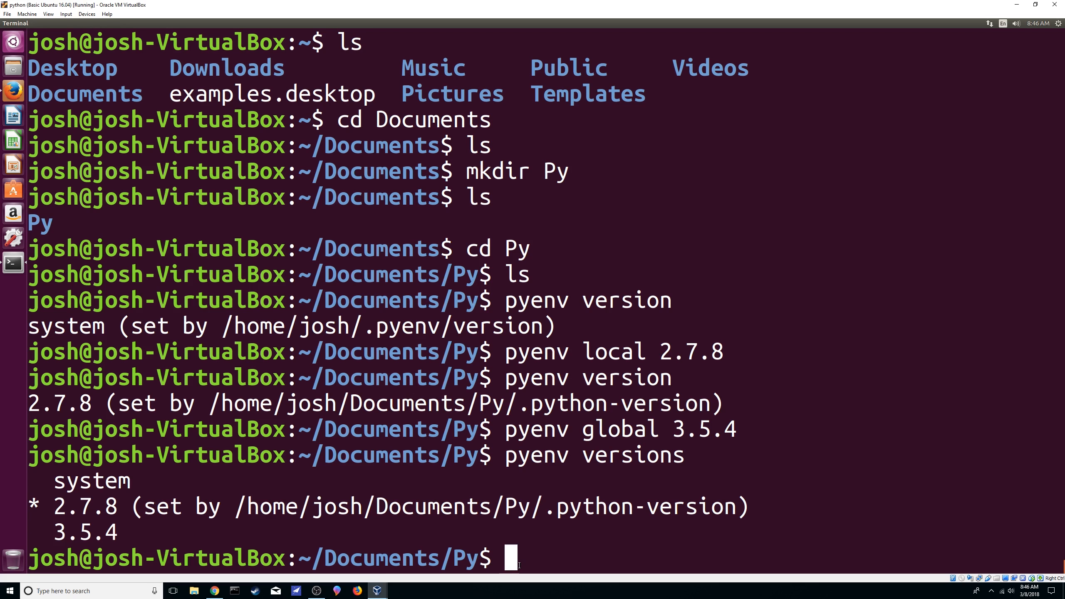
Start a second enlarged terminal tab and cd back to the home directory
{"action": "key", "text": "ctrl+shift+t"}
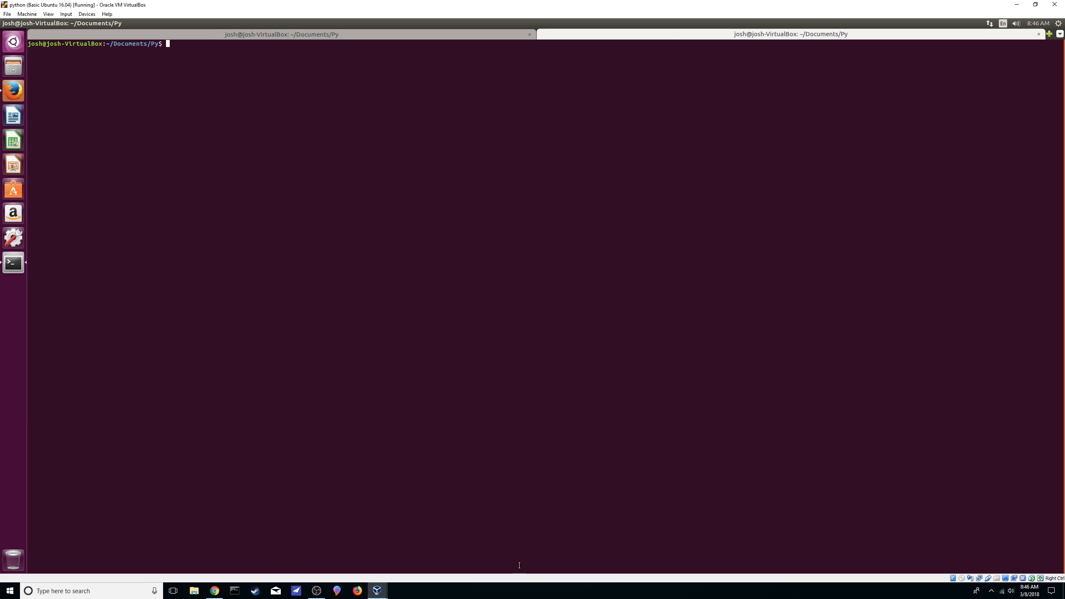
{"action": "key", "text": "ctrl+plus"}
{"action": "key", "text": "ctrl+plus"}
{"action": "key", "text": "ctrl+plus"}
{"action": "key", "text": "ctrl+plus"}
{"action": "key", "text": "ctrl+plus"}
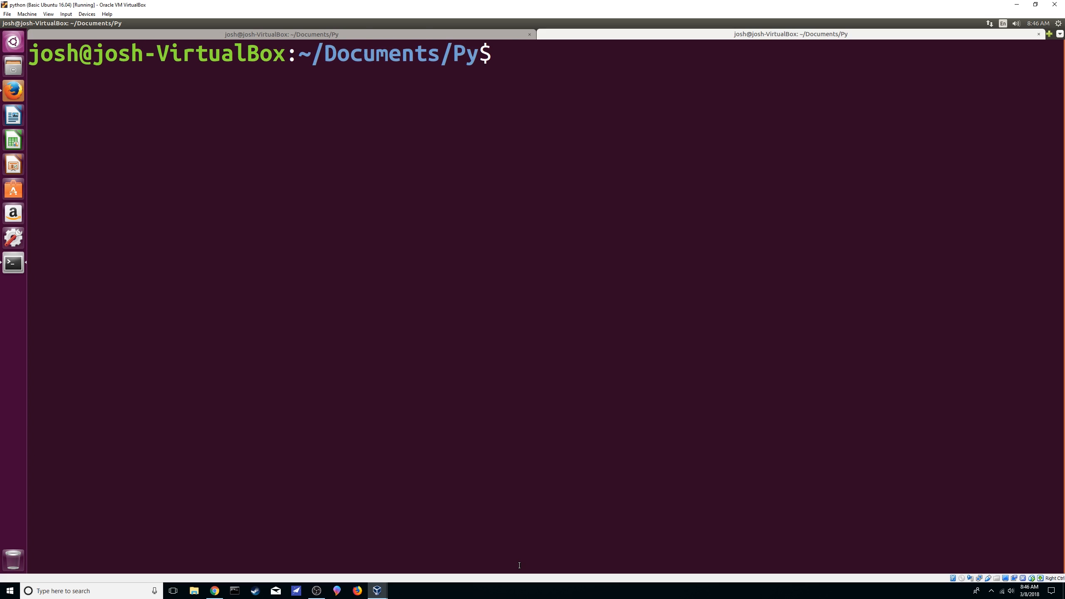
{"action": "type", "text": "Cd"}
{"action": "key", "text": "Return"}
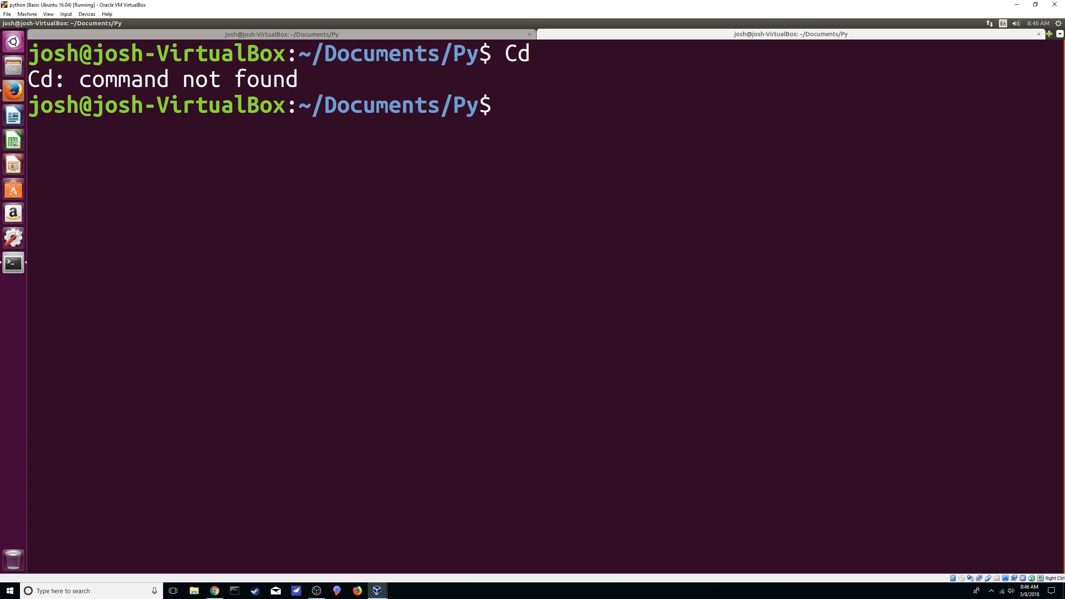
{"action": "type", "text": "cd"}
{"action": "key", "text": "Return"}
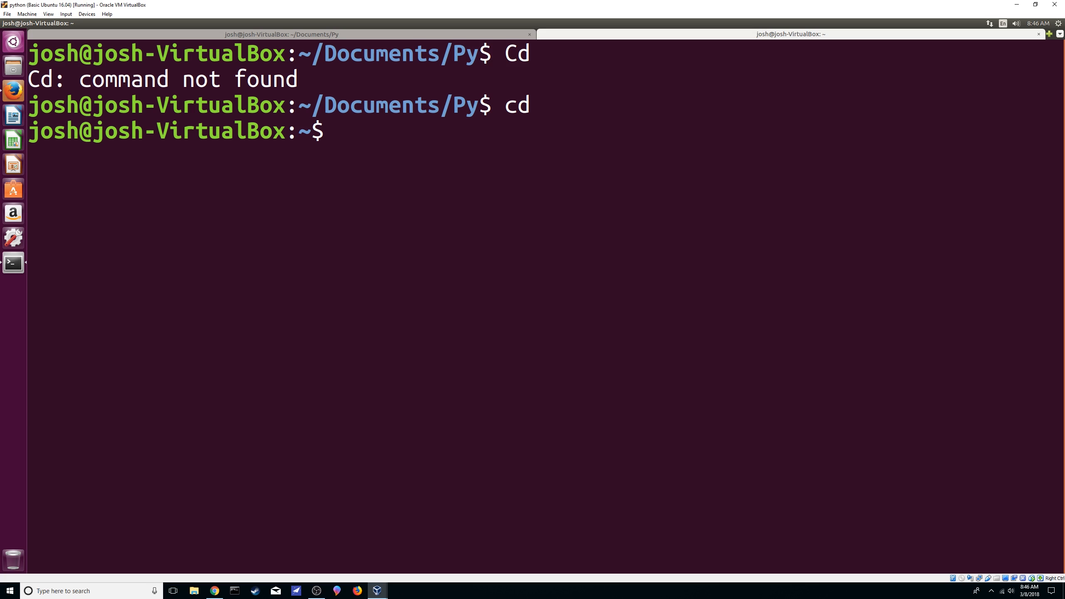
{"action": "type", "text": "pyenv "}
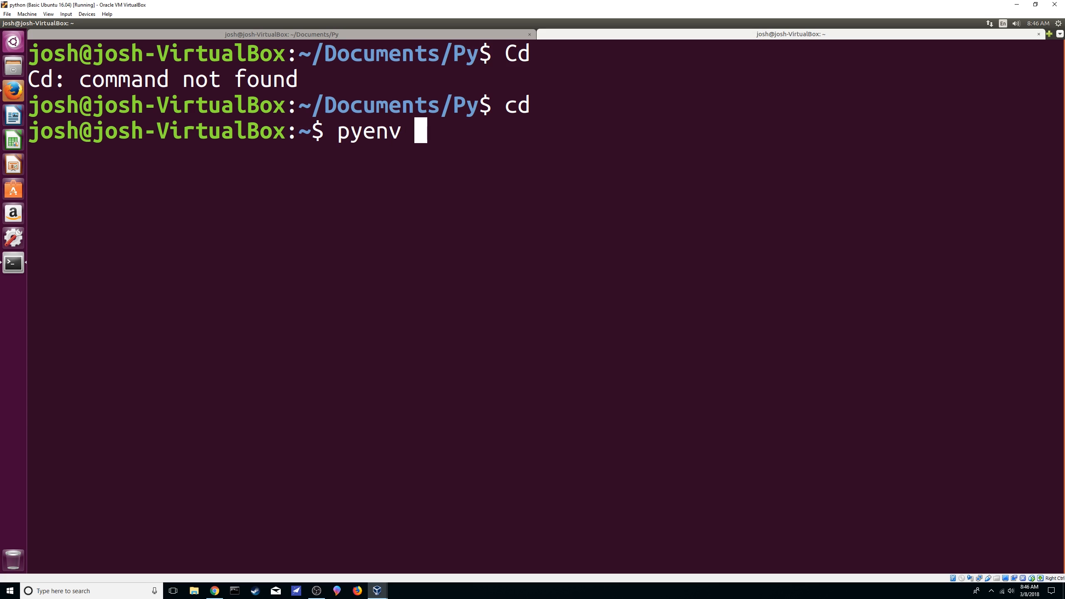
{"action": "type", "text": "versio"}
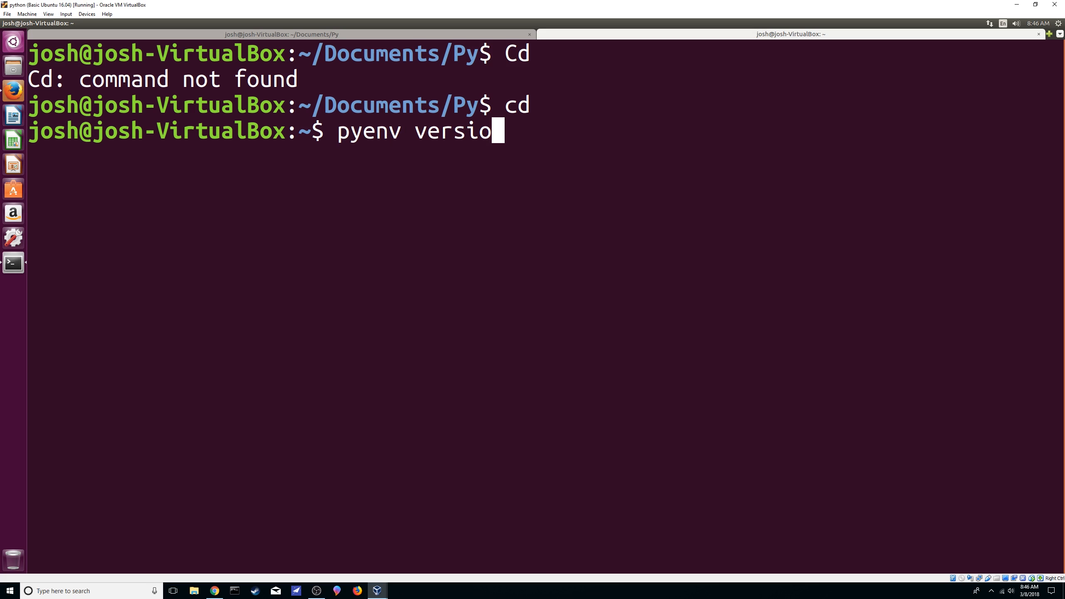
{"action": "type", "text": "n"}
Confirm 'pyenv version' shows 3.5.4 and list system, 2.7.8, 3.5.4 with 'pyenv versions'
{"action": "key", "text": "Return"}
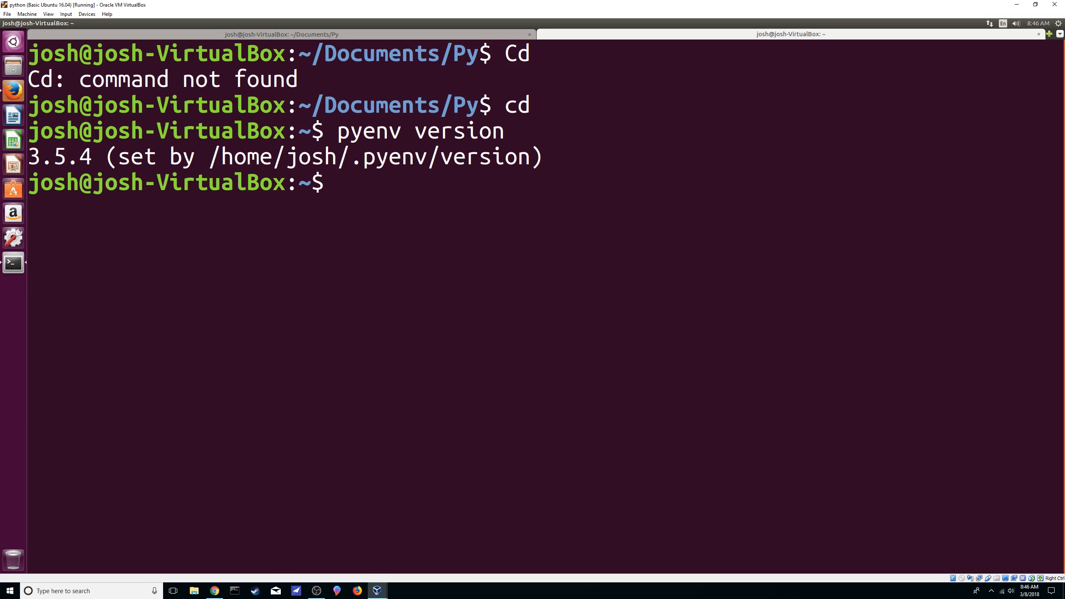
{"action": "type", "text": "p"}
{"action": "type", "text": "yenv e"}
{"action": "key", "text": "BackSpace"}
{"action": "type", "text": "versions"}
{"action": "key", "text": "Return"}
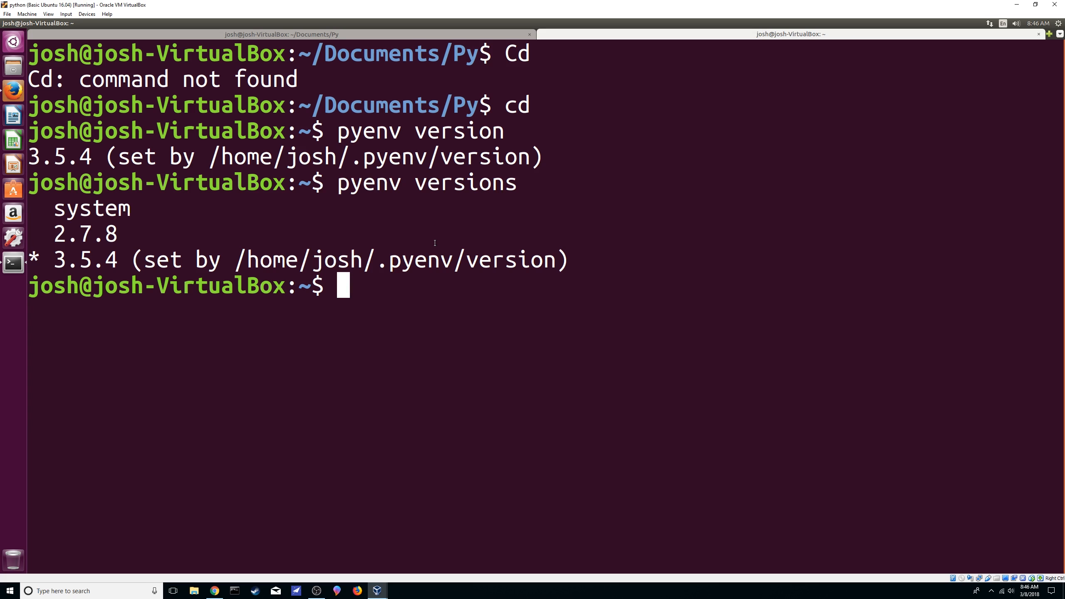
Scroll through pyenv COMMANDS.md in Firefox, then return to the ~/Documents/Py terminal tab
{"action": "left_click", "coordinate": [14, 92]}
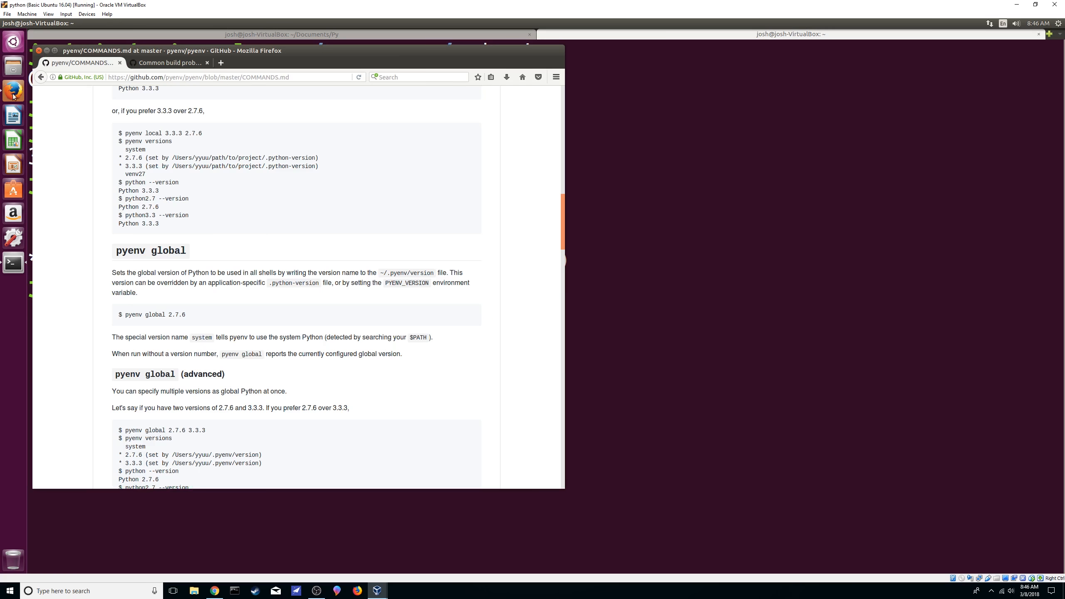
{"action": "scroll", "coordinate": [295, 342], "scroll_direction": "down", "scroll_amount": 4}
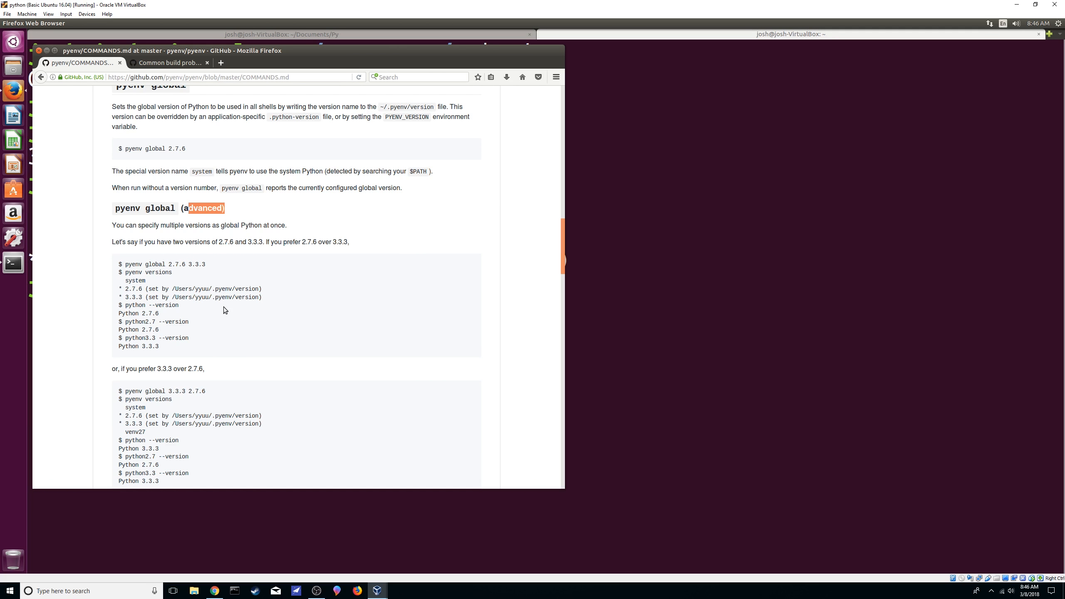
{"action": "scroll", "coordinate": [223, 307], "scroll_direction": "down", "scroll_amount": 3}
{"action": "scroll", "coordinate": [225, 308], "scroll_direction": "down", "scroll_amount": 3}
{"action": "scroll", "coordinate": [225, 308], "scroll_direction": "down", "scroll_amount": 2}
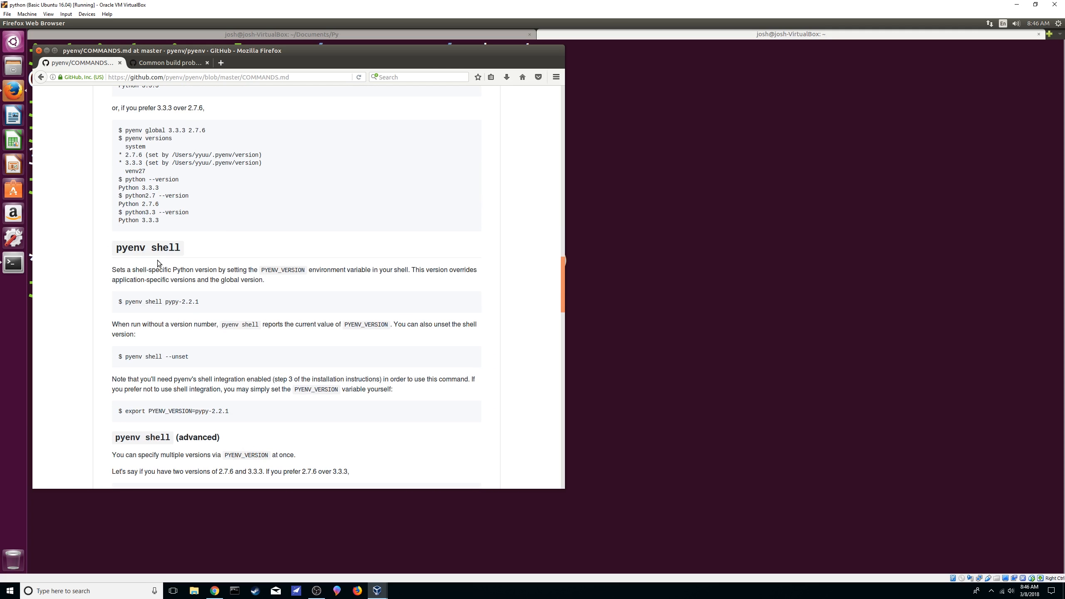
{"action": "scroll", "coordinate": [184, 407], "scroll_direction": "down", "scroll_amount": 3}
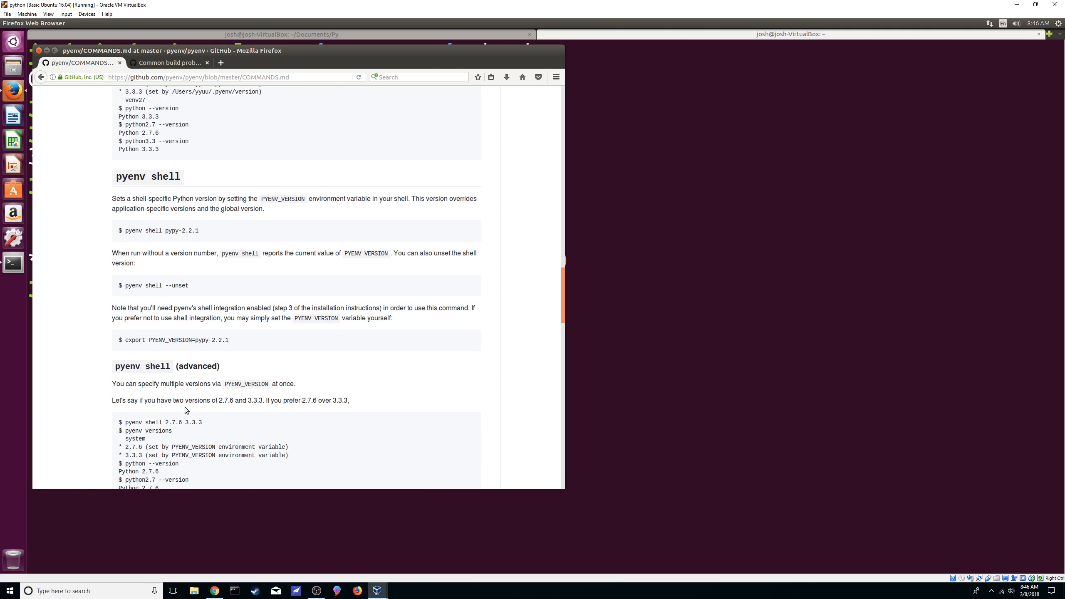
{"action": "scroll", "coordinate": [185, 407], "scroll_direction": "down", "scroll_amount": 3}
{"action": "scroll", "coordinate": [185, 407], "scroll_direction": "down", "scroll_amount": 3}
{"action": "scroll", "coordinate": [184, 407], "scroll_direction": "down", "scroll_amount": 2}
{"action": "scroll", "coordinate": [186, 407], "scroll_direction": "down", "scroll_amount": 3}
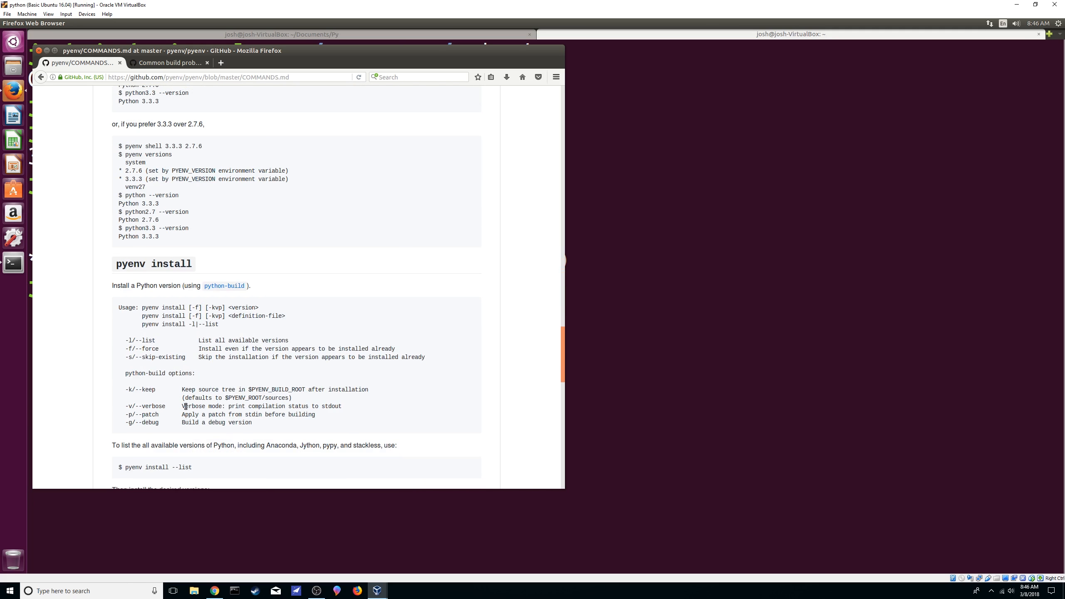
{"action": "scroll", "coordinate": [185, 406], "scroll_direction": "down", "scroll_amount": 2}
{"action": "scroll", "coordinate": [181, 409], "scroll_direction": "down", "scroll_amount": 2}
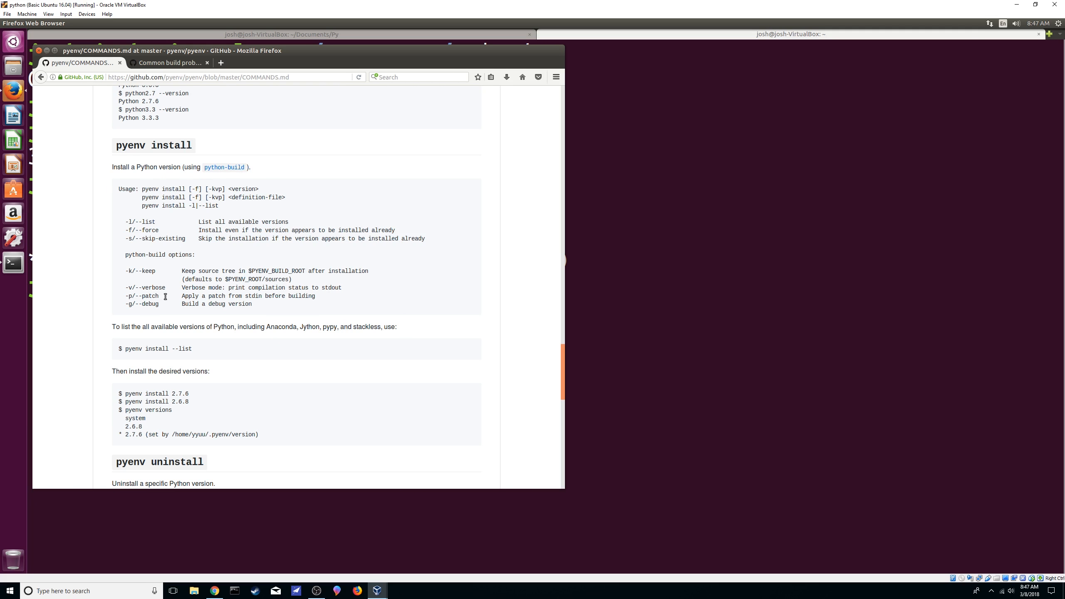
{"action": "scroll", "coordinate": [165, 296], "scroll_direction": "down", "scroll_amount": 2}
{"action": "scroll", "coordinate": [165, 297], "scroll_direction": "down", "scroll_amount": 2}
{"action": "scroll", "coordinate": [165, 296], "scroll_direction": "down", "scroll_amount": 1}
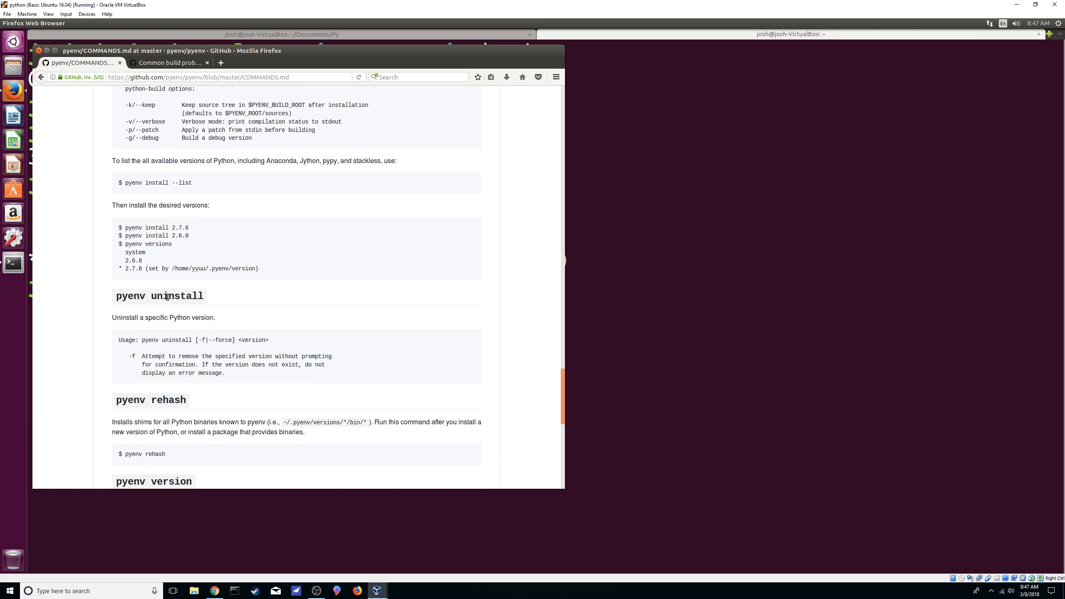
{"action": "scroll", "coordinate": [165, 297], "scroll_direction": "down", "scroll_amount": 1}
{"action": "scroll", "coordinate": [166, 299], "scroll_direction": "down", "scroll_amount": 1}
{"action": "scroll", "coordinate": [167, 298], "scroll_direction": "down", "scroll_amount": 1}
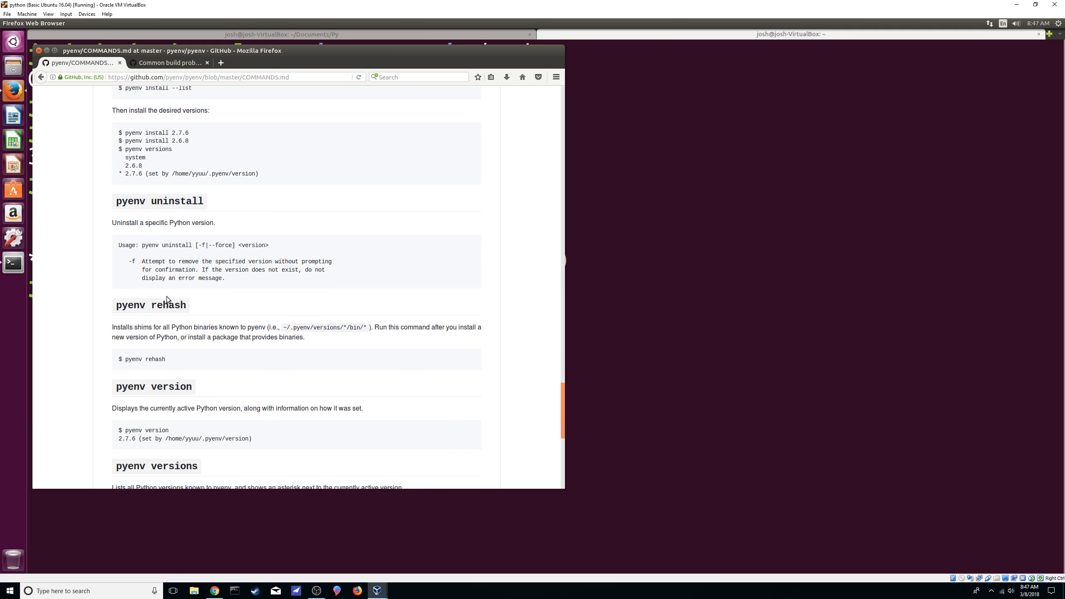
{"action": "scroll", "coordinate": [167, 298], "scroll_direction": "down", "scroll_amount": 1}
{"action": "scroll", "coordinate": [167, 296], "scroll_direction": "down", "scroll_amount": 1}
{"action": "scroll", "coordinate": [167, 296], "scroll_direction": "down", "scroll_amount": 1}
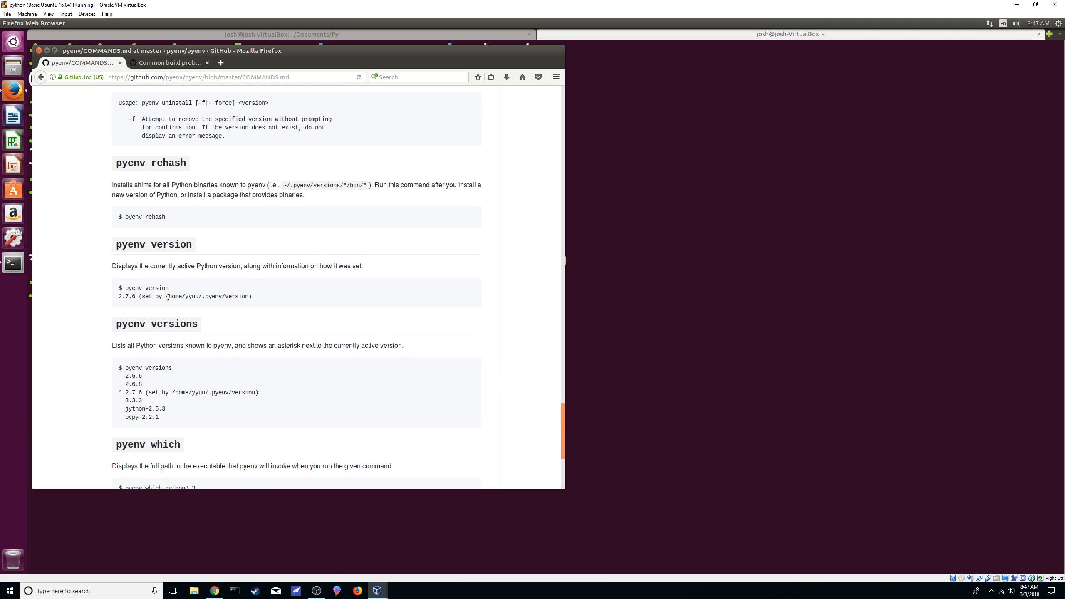
{"action": "scroll", "coordinate": [166, 296], "scroll_direction": "down", "scroll_amount": 1}
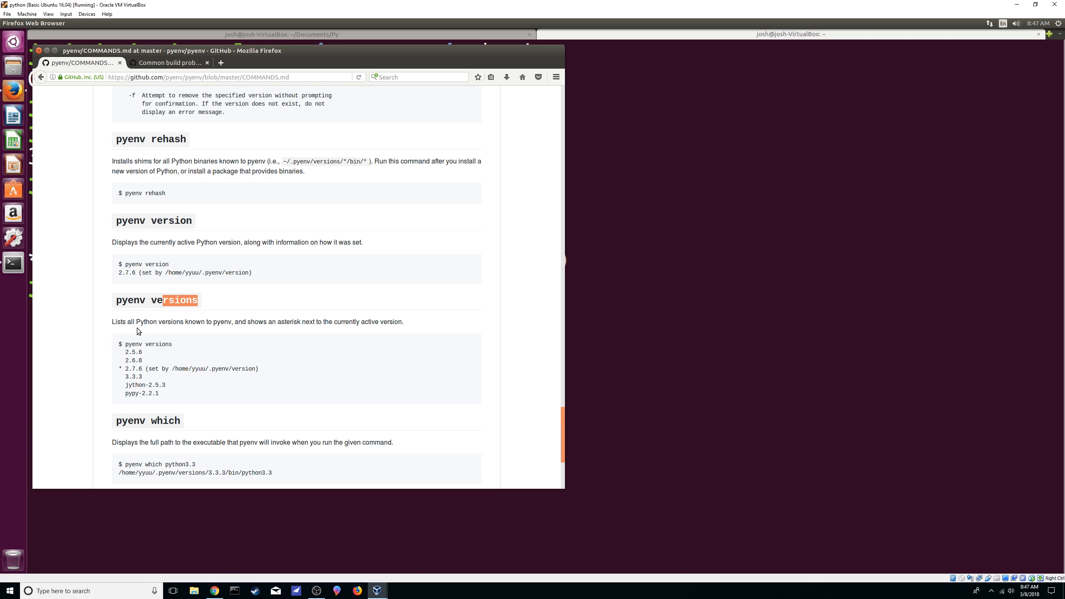
{"action": "left_click_drag", "start_coordinate": [128, 323], "coordinate": [218, 325]}
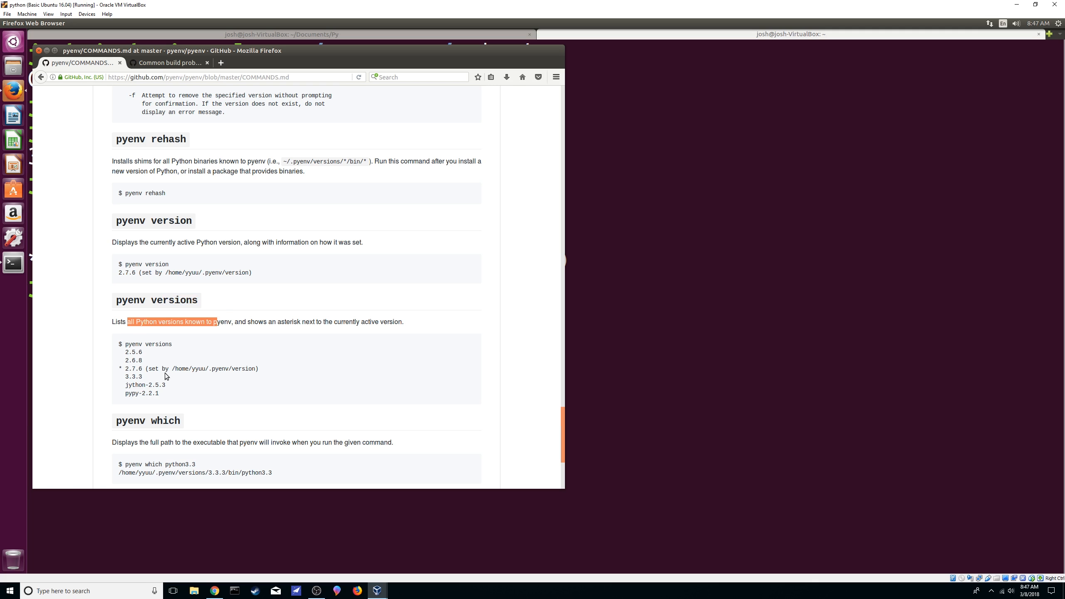
{"action": "scroll", "coordinate": [169, 375], "scroll_direction": "down", "scroll_amount": 1}
{"action": "scroll", "coordinate": [169, 376], "scroll_direction": "down", "scroll_amount": 1}
{"action": "scroll", "coordinate": [169, 376], "scroll_direction": "down", "scroll_amount": 1}
{"action": "scroll", "coordinate": [168, 375], "scroll_direction": "down", "scroll_amount": 1}
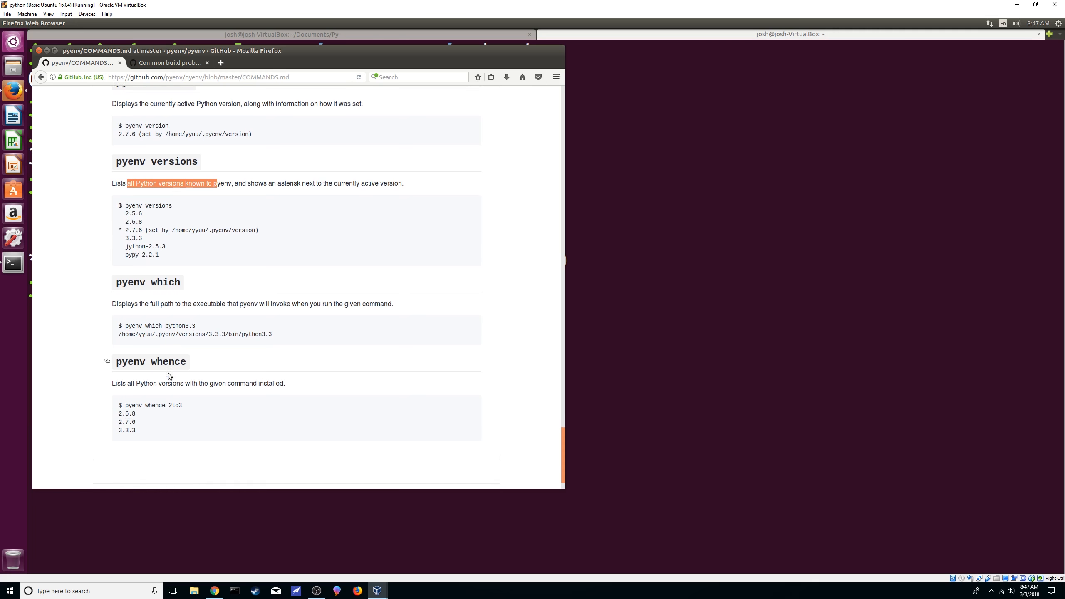
{"action": "scroll", "coordinate": [169, 376], "scroll_direction": "down", "scroll_amount": 1}
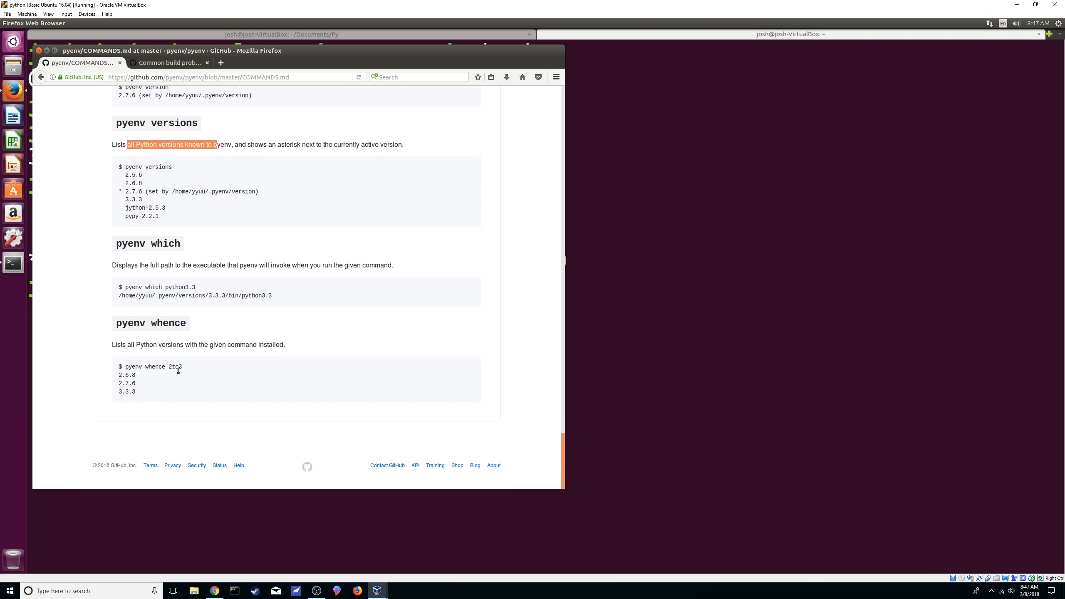
{"action": "scroll", "coordinate": [179, 368], "scroll_direction": "up", "scroll_amount": 2}
{"action": "scroll", "coordinate": [178, 369], "scroll_direction": "up", "scroll_amount": 3}
{"action": "scroll", "coordinate": [179, 367], "scroll_direction": "up", "scroll_amount": 3}
{"action": "scroll", "coordinate": [179, 368], "scroll_direction": "up", "scroll_amount": 2}
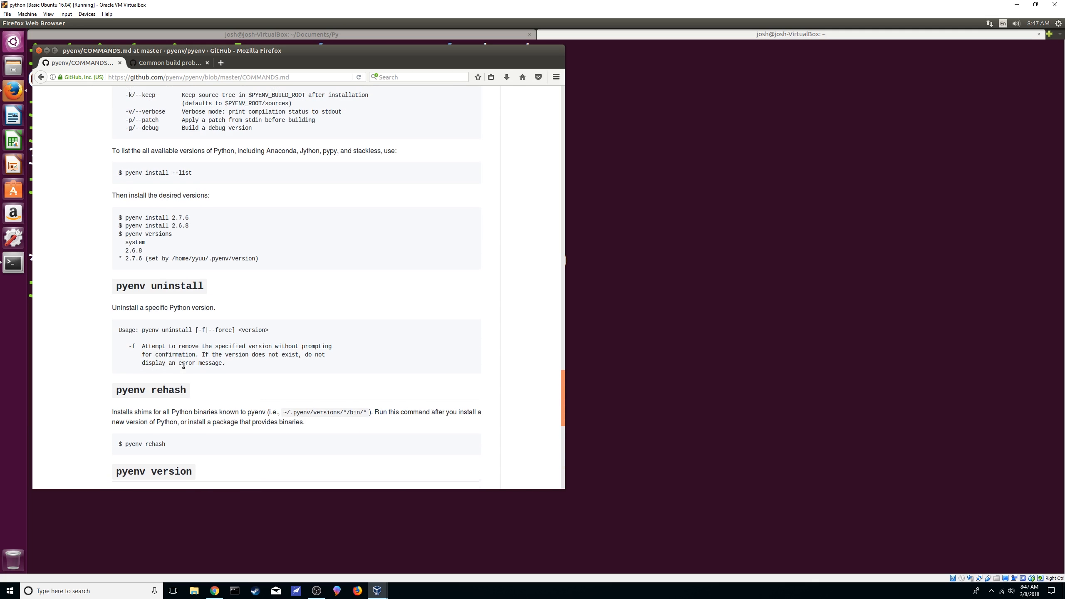
{"action": "scroll", "coordinate": [187, 368], "scroll_direction": "up", "scroll_amount": 3}
{"action": "scroll", "coordinate": [186, 368], "scroll_direction": "up", "scroll_amount": 3}
{"action": "scroll", "coordinate": [187, 367], "scroll_direction": "up", "scroll_amount": 3}
{"action": "scroll", "coordinate": [333, 333], "scroll_direction": "up", "scroll_amount": 2}
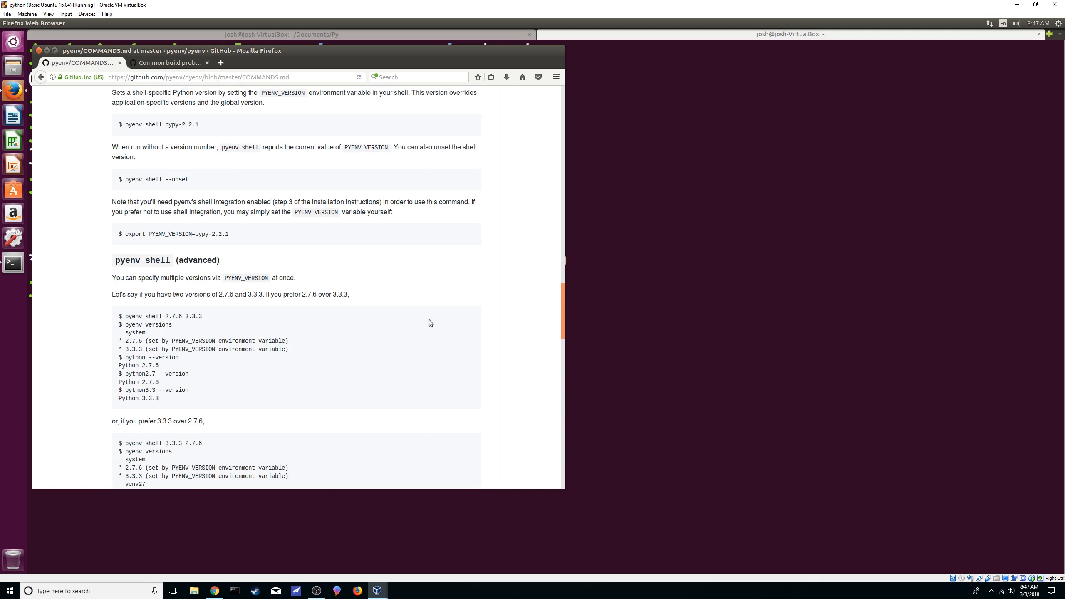
{"action": "left_click", "coordinate": [707, 331]}
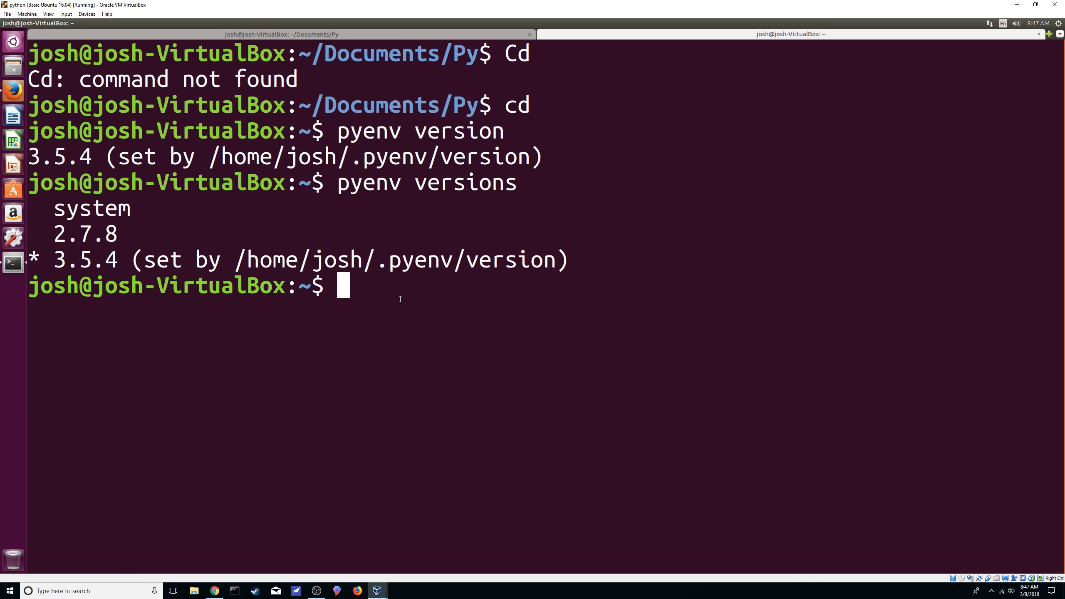
{"action": "left_click", "coordinate": [383, 33]}
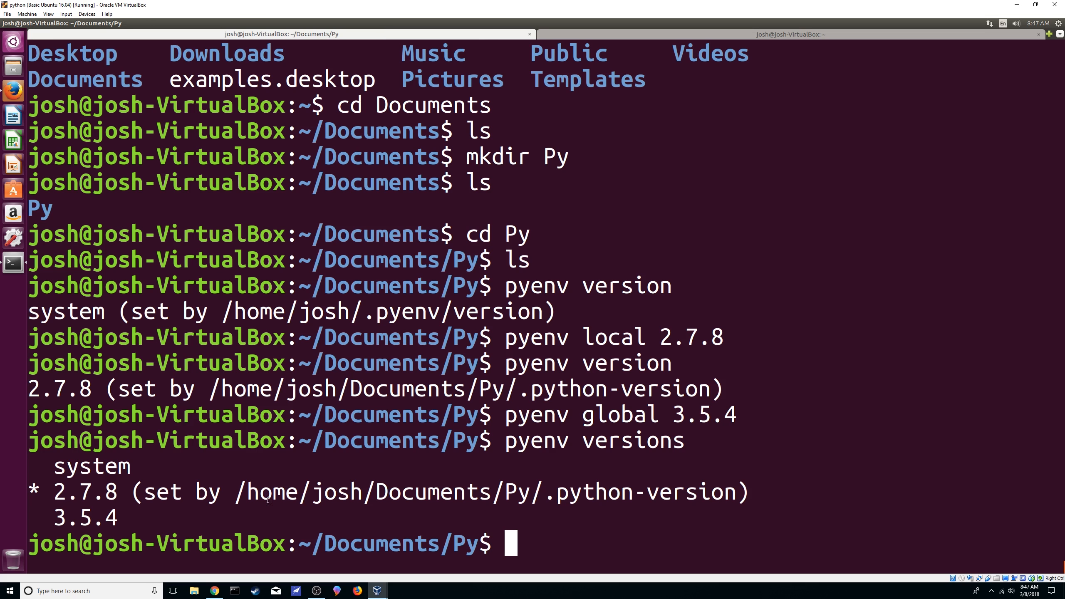